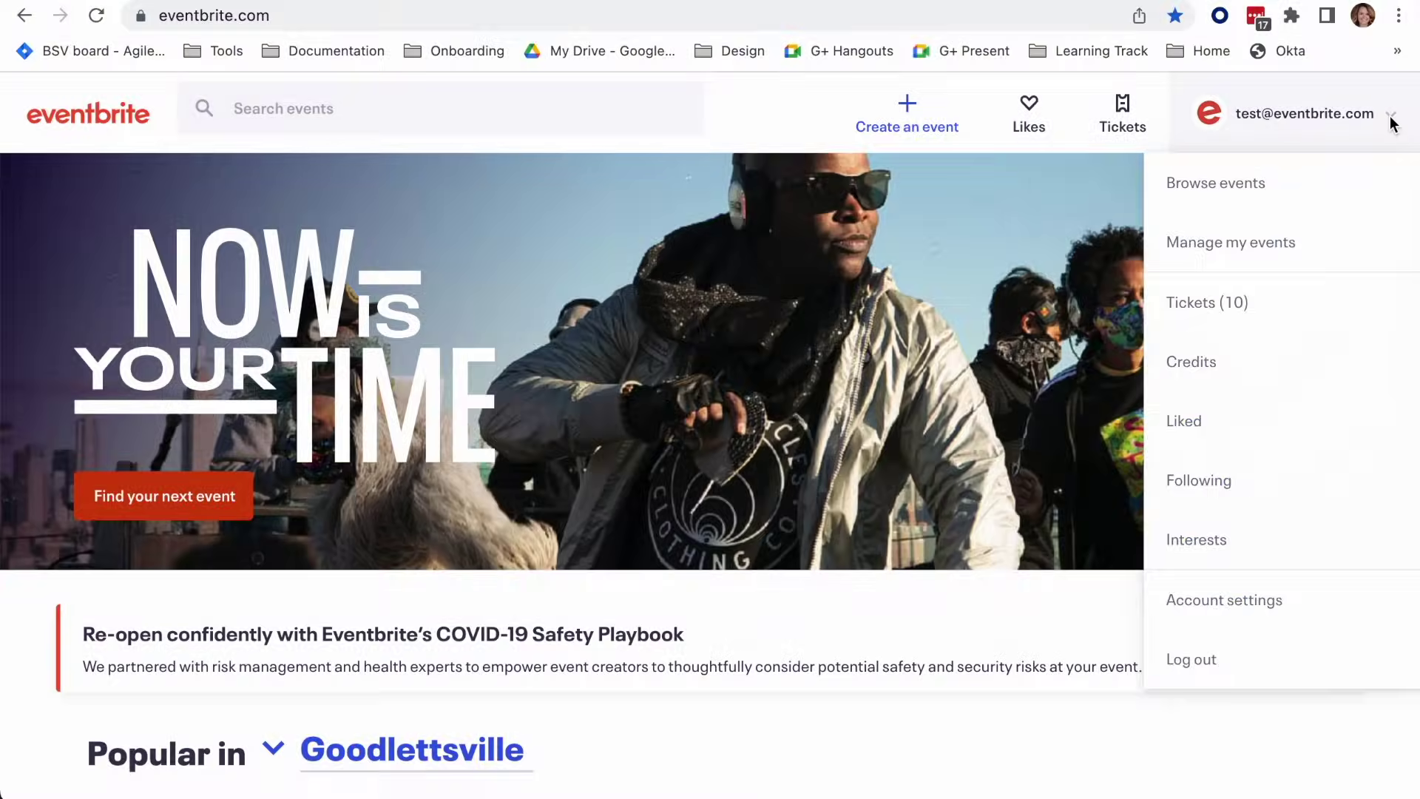
# Step: Go to Manage my events and start a new event's Basic Info form
pyautogui.click(1316, 247)
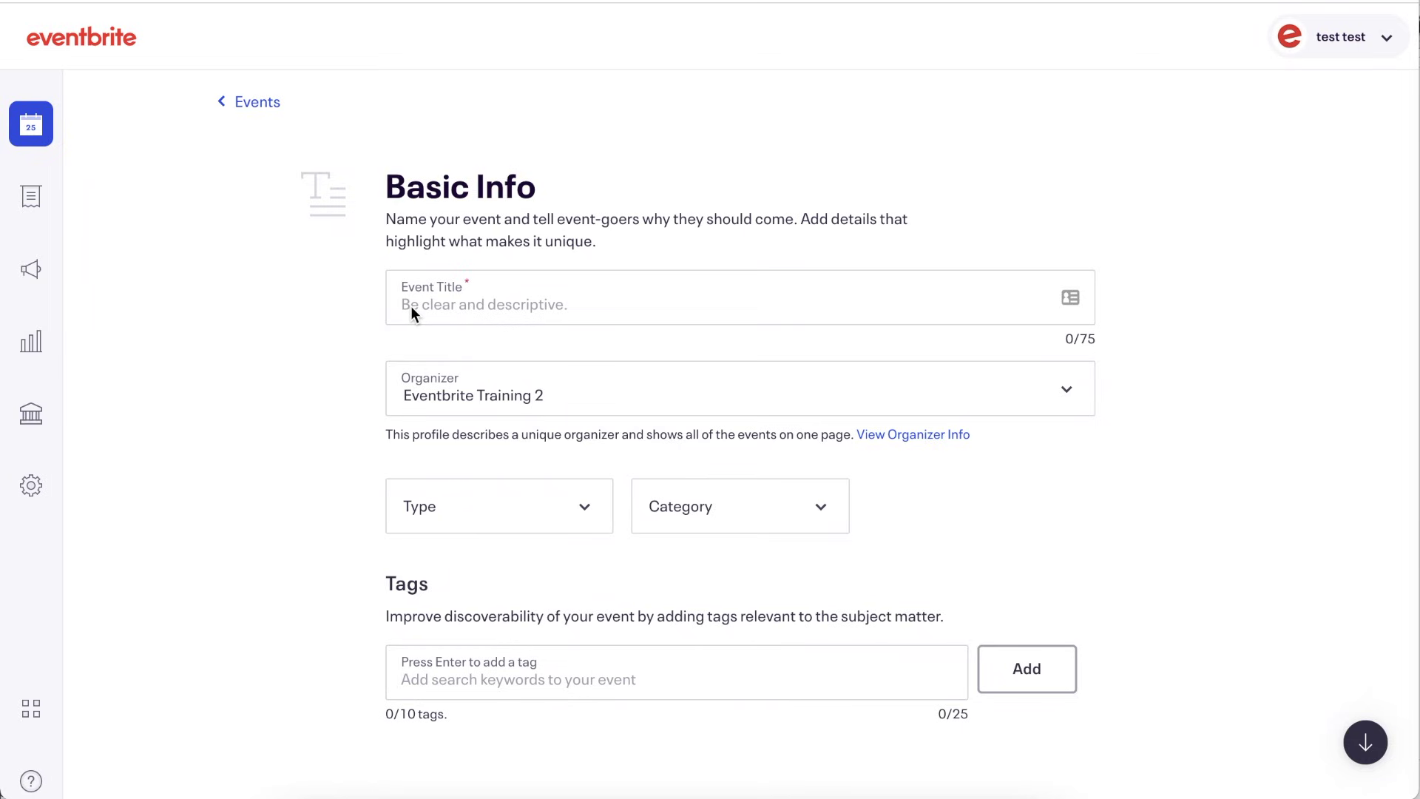
# Step: Title the event 'Mixology Class' with Eventbrite Training as organizer
pyautogui.click(411, 305)
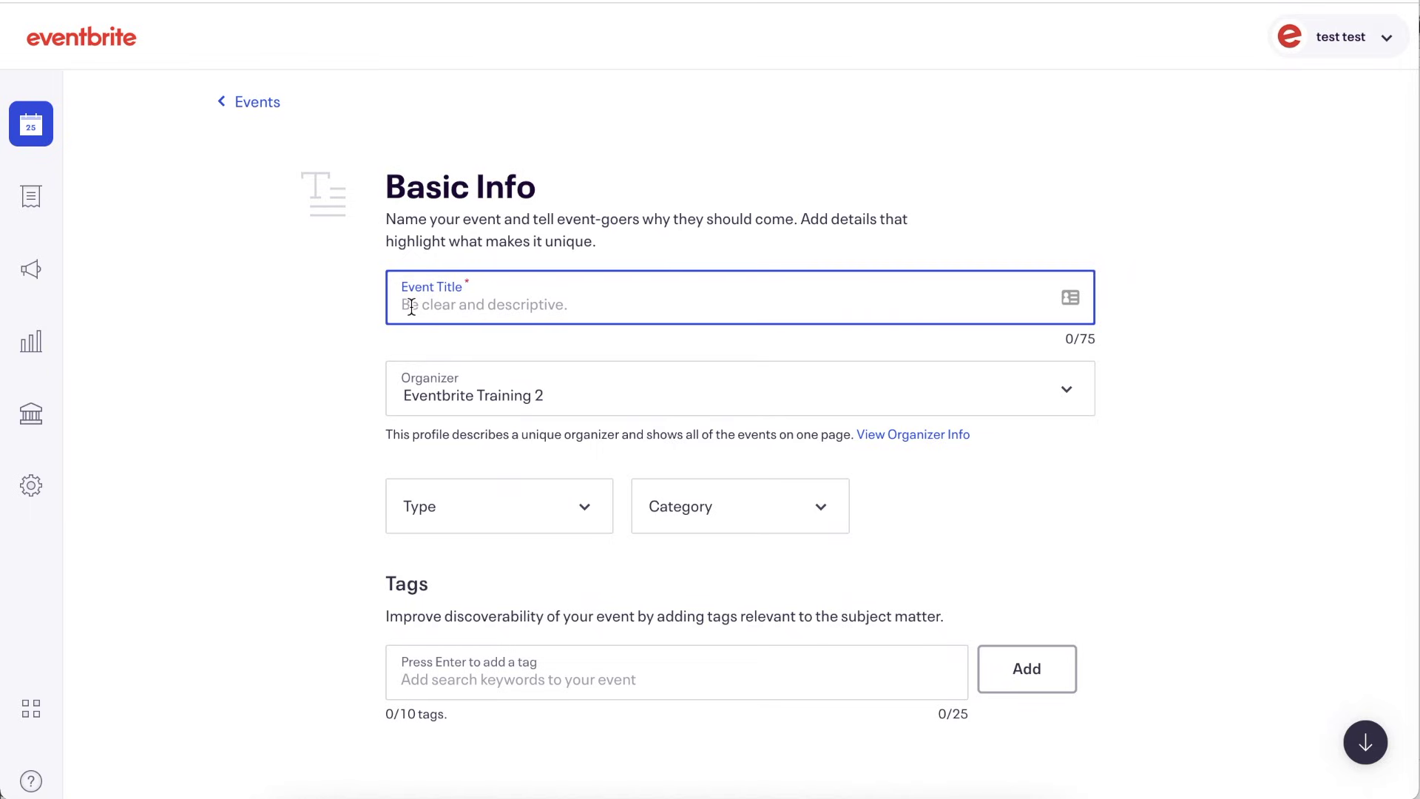
pyautogui.write('Mixo')
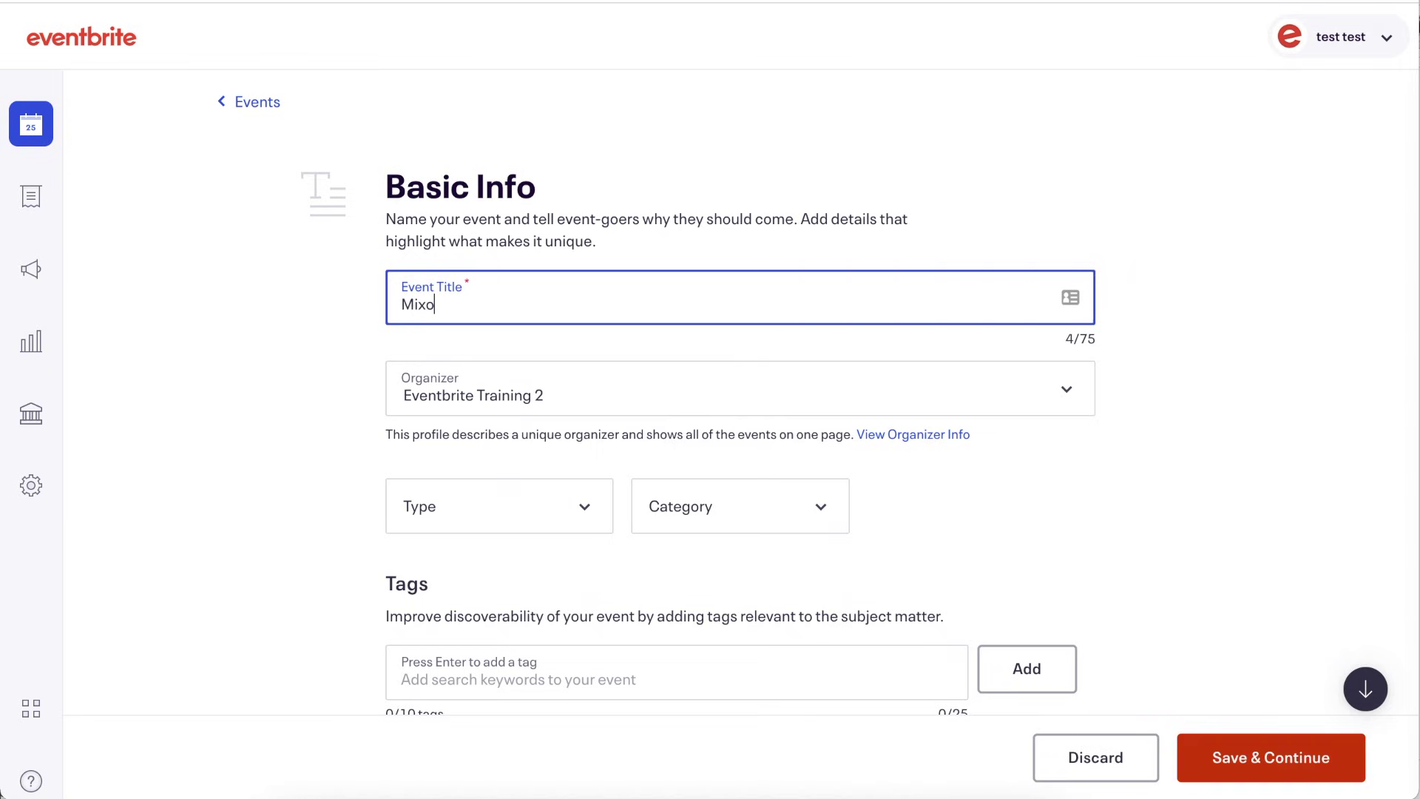
pyautogui.write('logy Class')
pyautogui.click(481, 396)
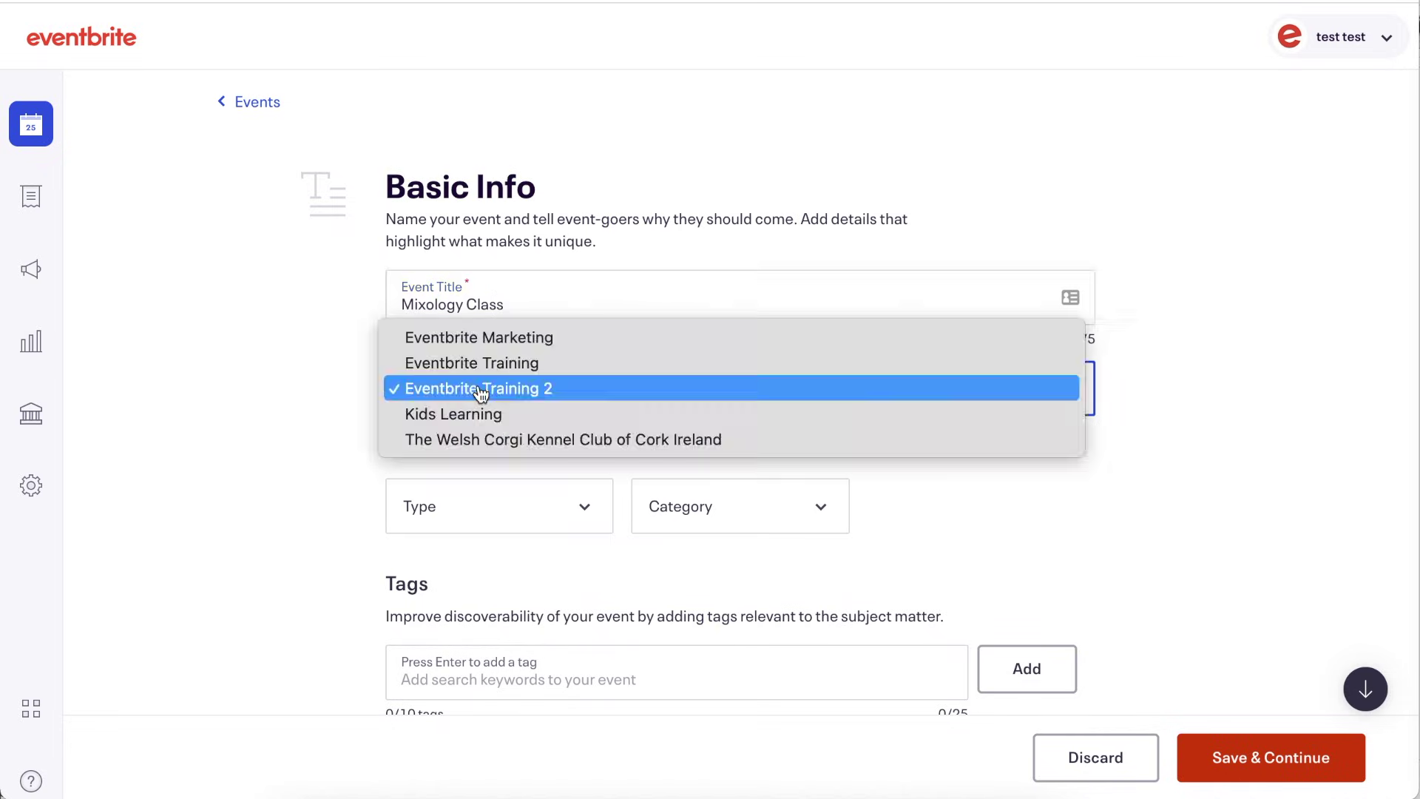
pyautogui.click(552, 362)
# Step: Set the event type to Class/Training and the category to Food & Drink / Spirits
pyautogui.scroll(-3, 370, 400)
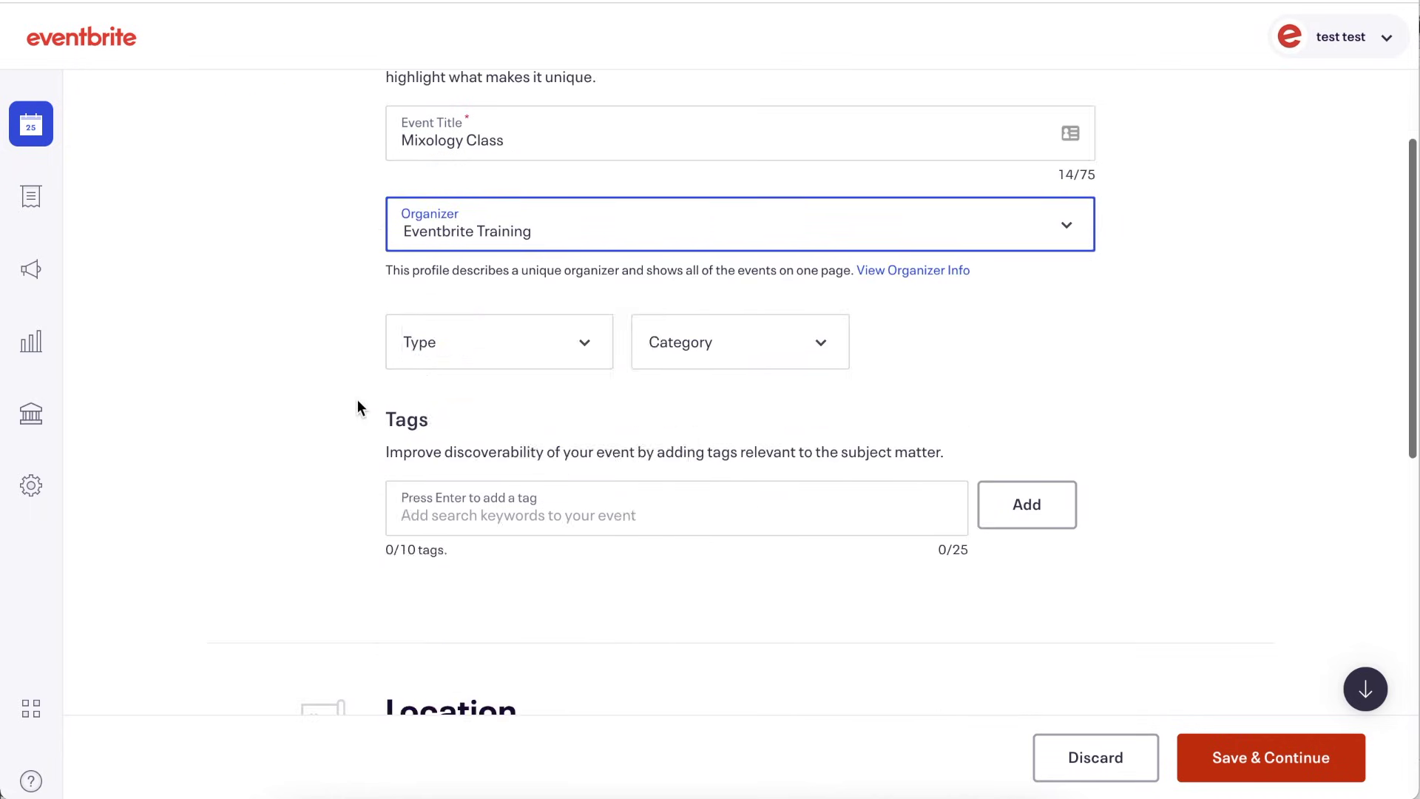
pyautogui.click(499, 342)
pyautogui.click(481, 418)
pyautogui.click(763, 362)
pyautogui.click(837, 495)
pyautogui.click(961, 342)
pyautogui.click(967, 442)
# Step: Add the tags mixology, mixology_class, bar, class and spirits_tasting
pyautogui.scroll(-2, 887, 421)
pyautogui.click(780, 393)
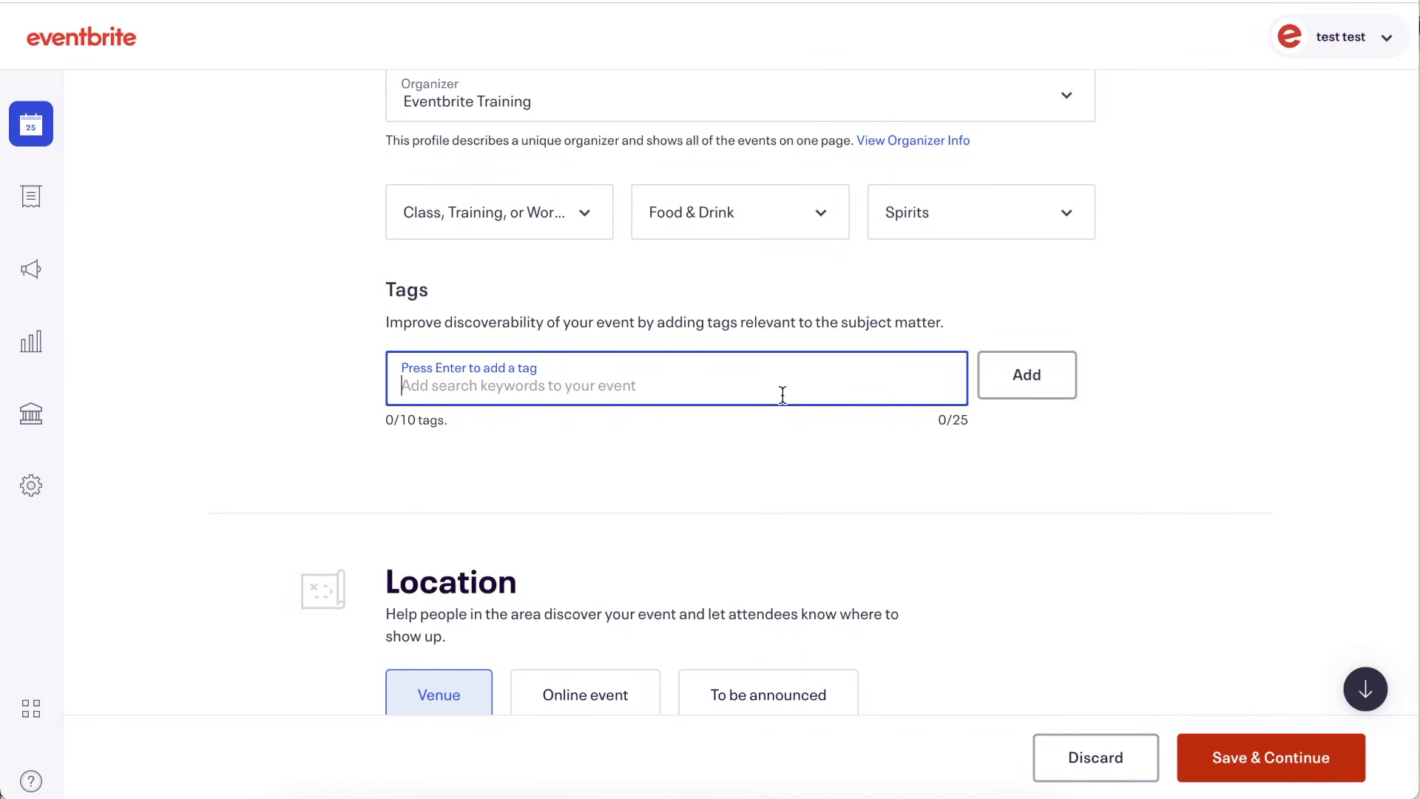
pyautogui.write('mixo')
pyautogui.click(695, 554)
pyautogui.click(695, 481)
pyautogui.write('bar')
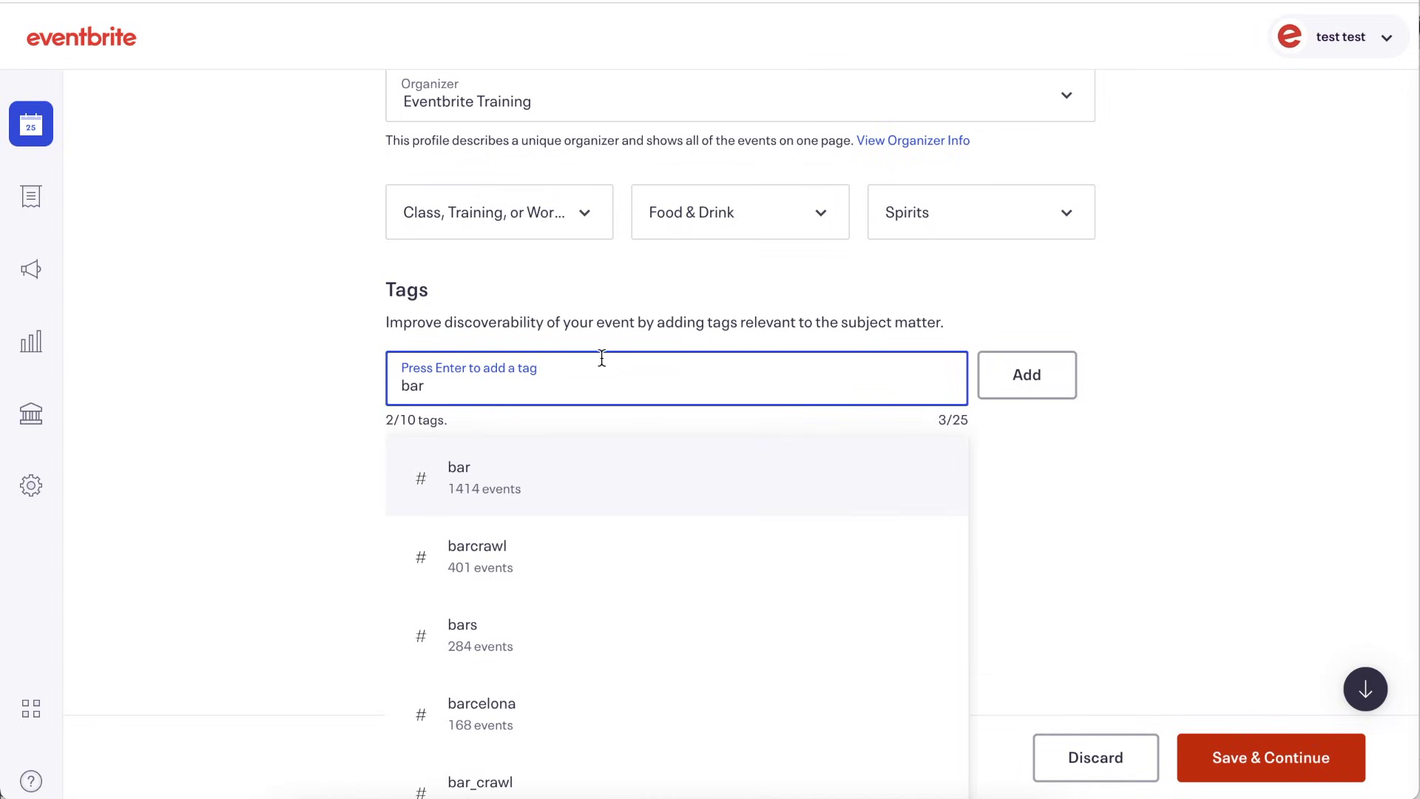
pyautogui.click(566, 472)
pyautogui.write('class')
pyautogui.press('Return')
pyautogui.write('spirits')
pyautogui.click(582, 569)
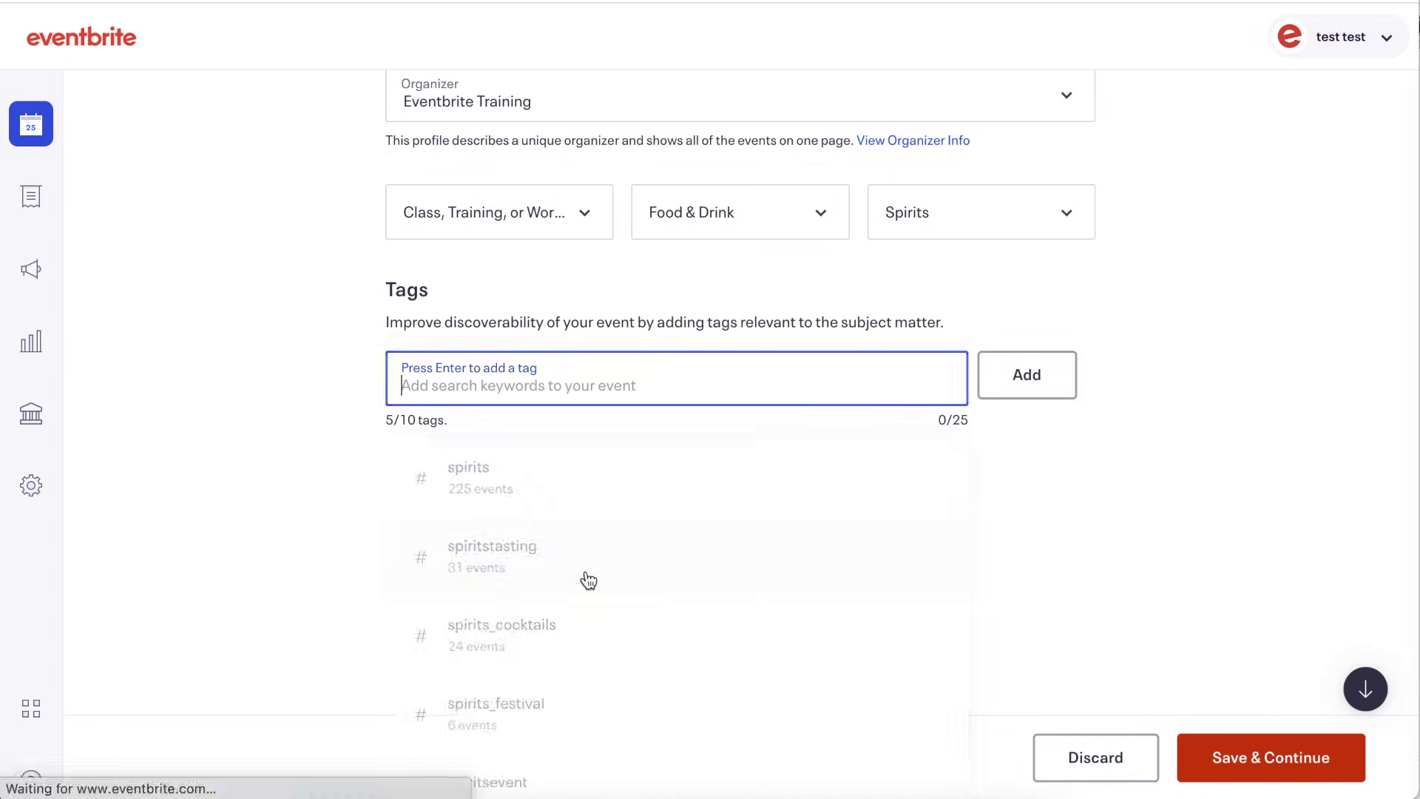
pyautogui.scroll(-7, 358, 401)
# Step: Set the venue to the saved 123 Main St address, leaving Reserved Seating off
pyautogui.click(514, 380)
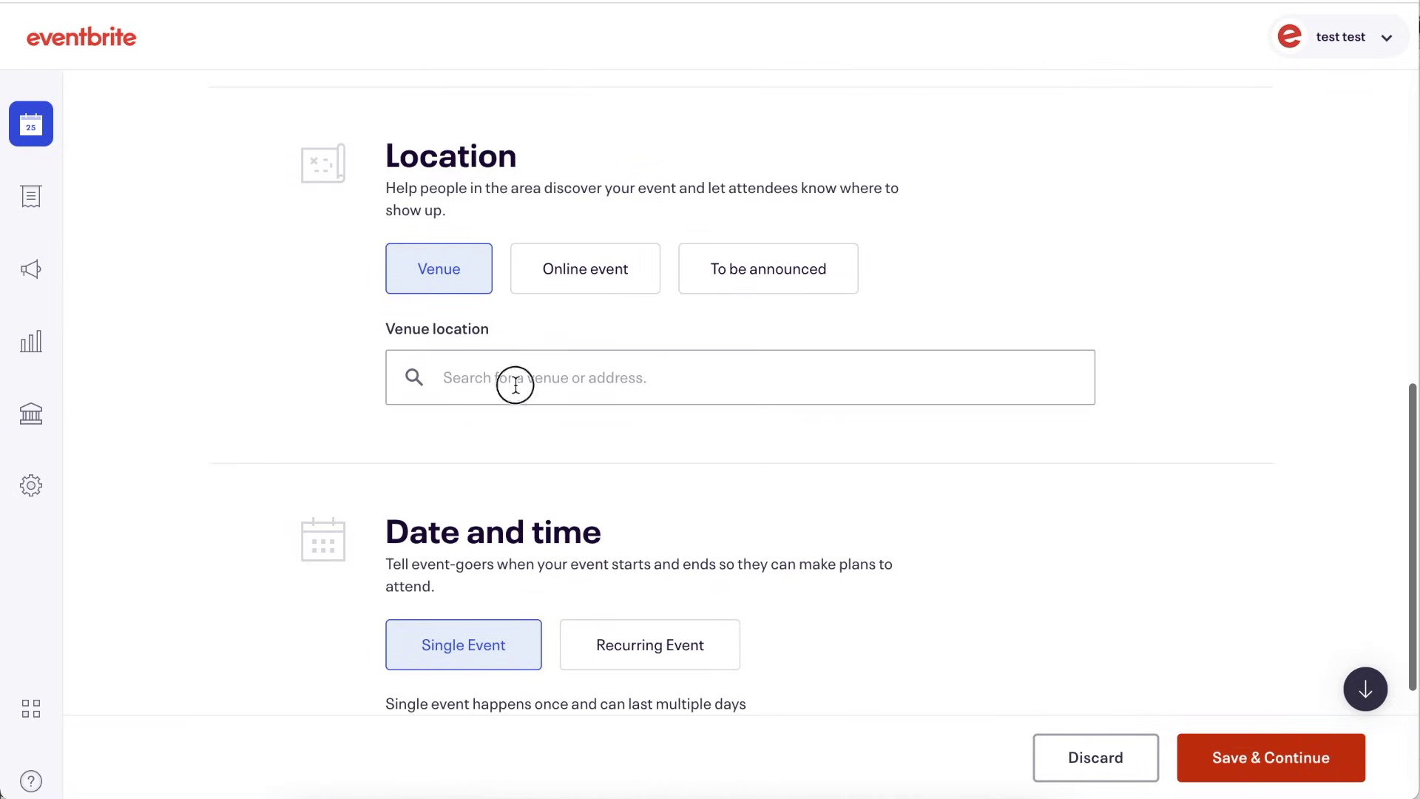
pyautogui.click(503, 444)
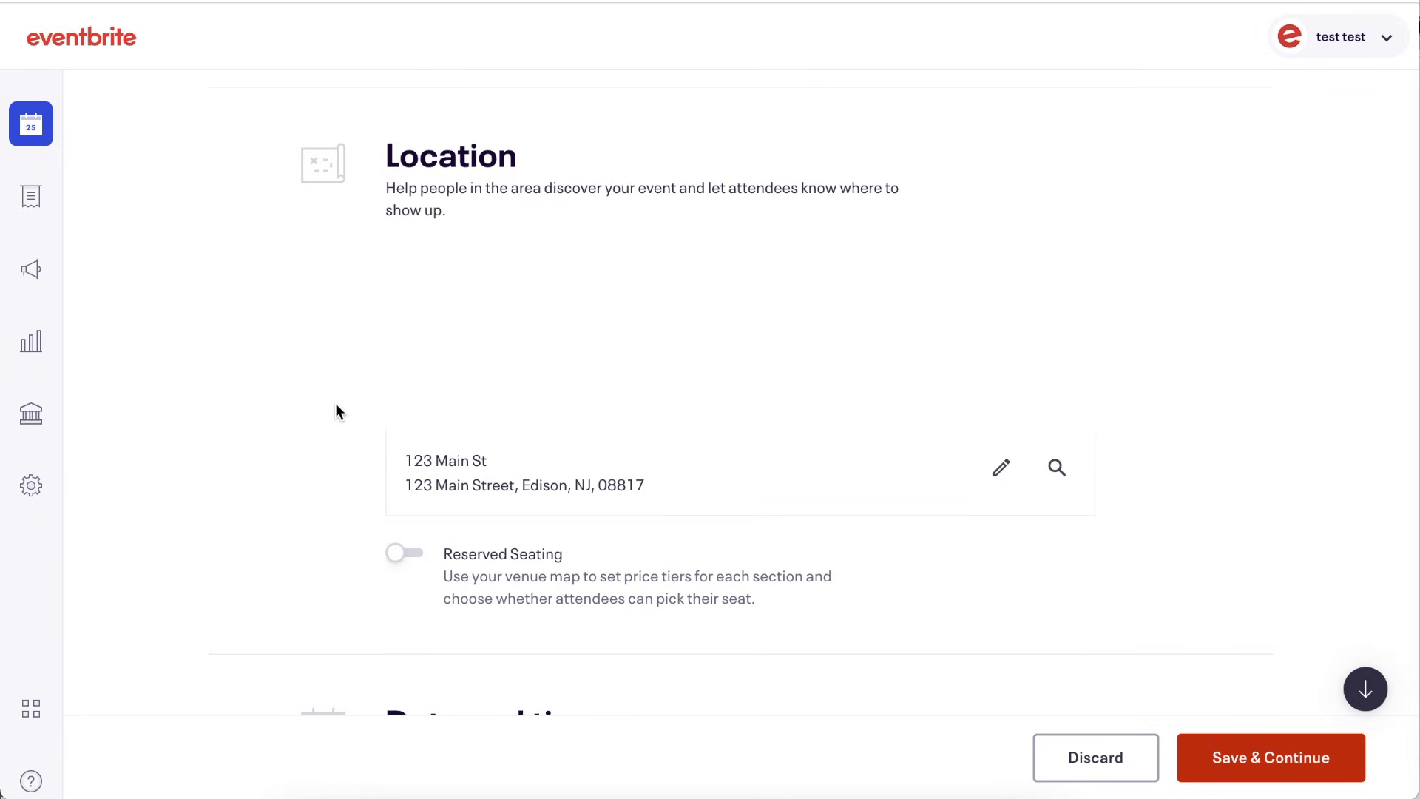
pyautogui.scroll(-2, 336, 405)
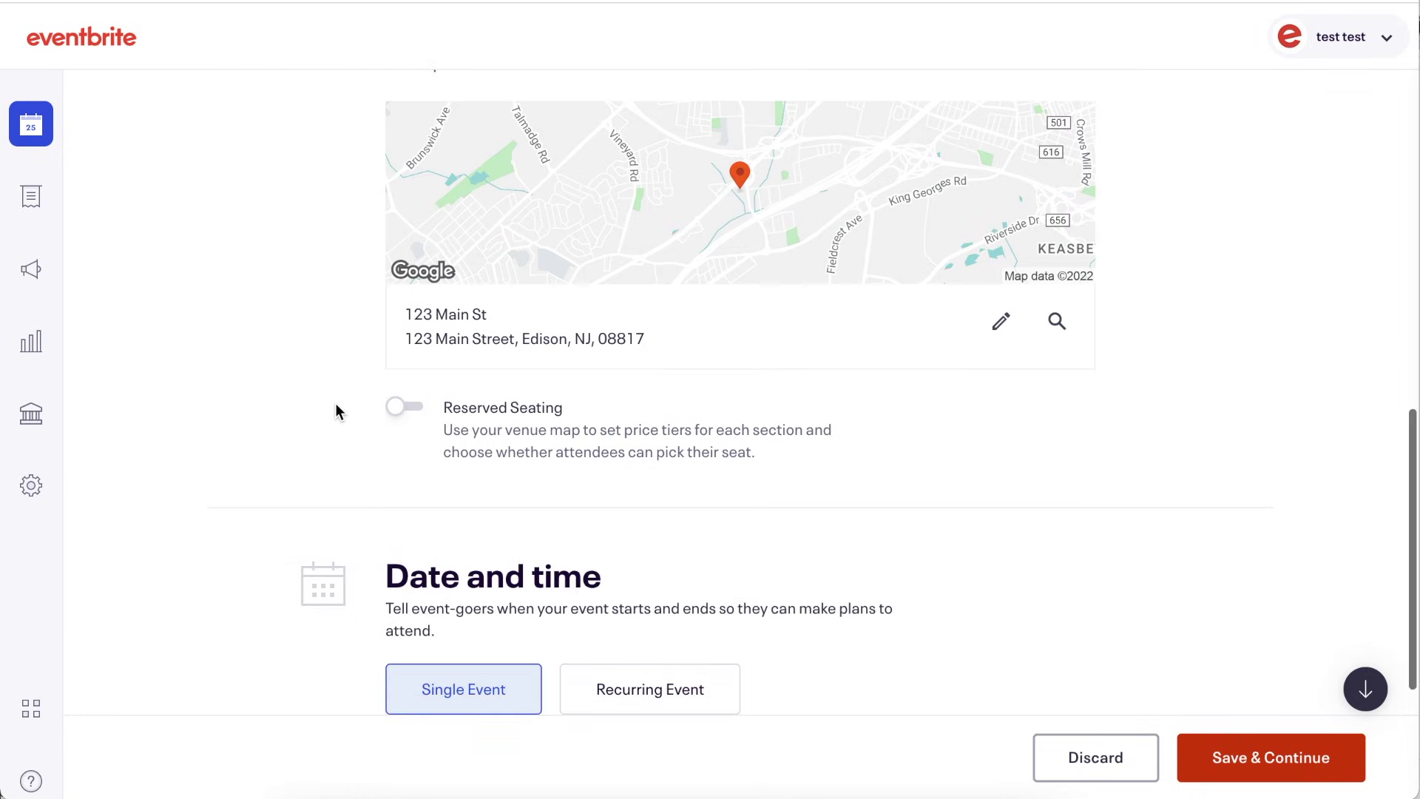
pyautogui.click(394, 414)
pyautogui.click(407, 409)
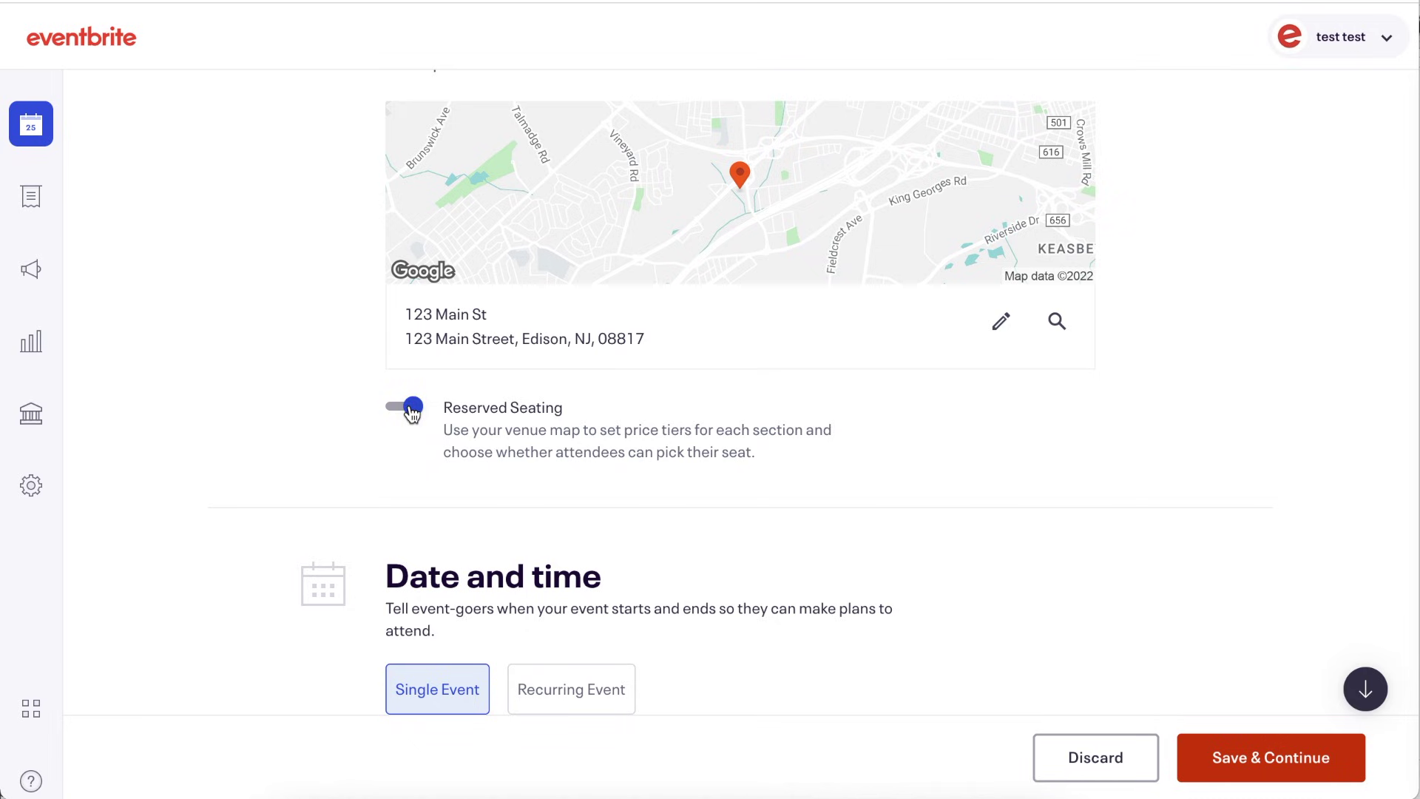
pyautogui.scroll(-1, 411, 412)
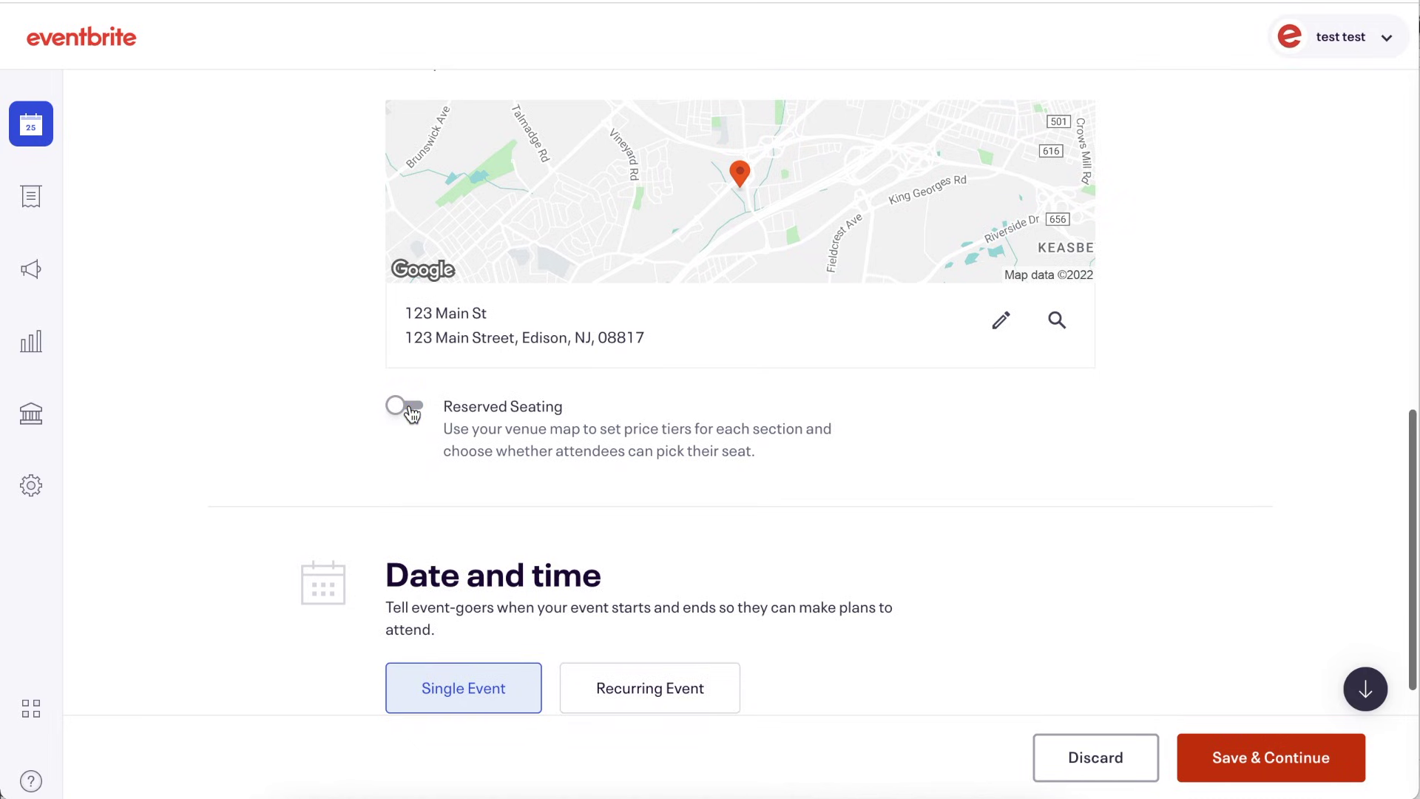
pyautogui.scroll(-6, 411, 412)
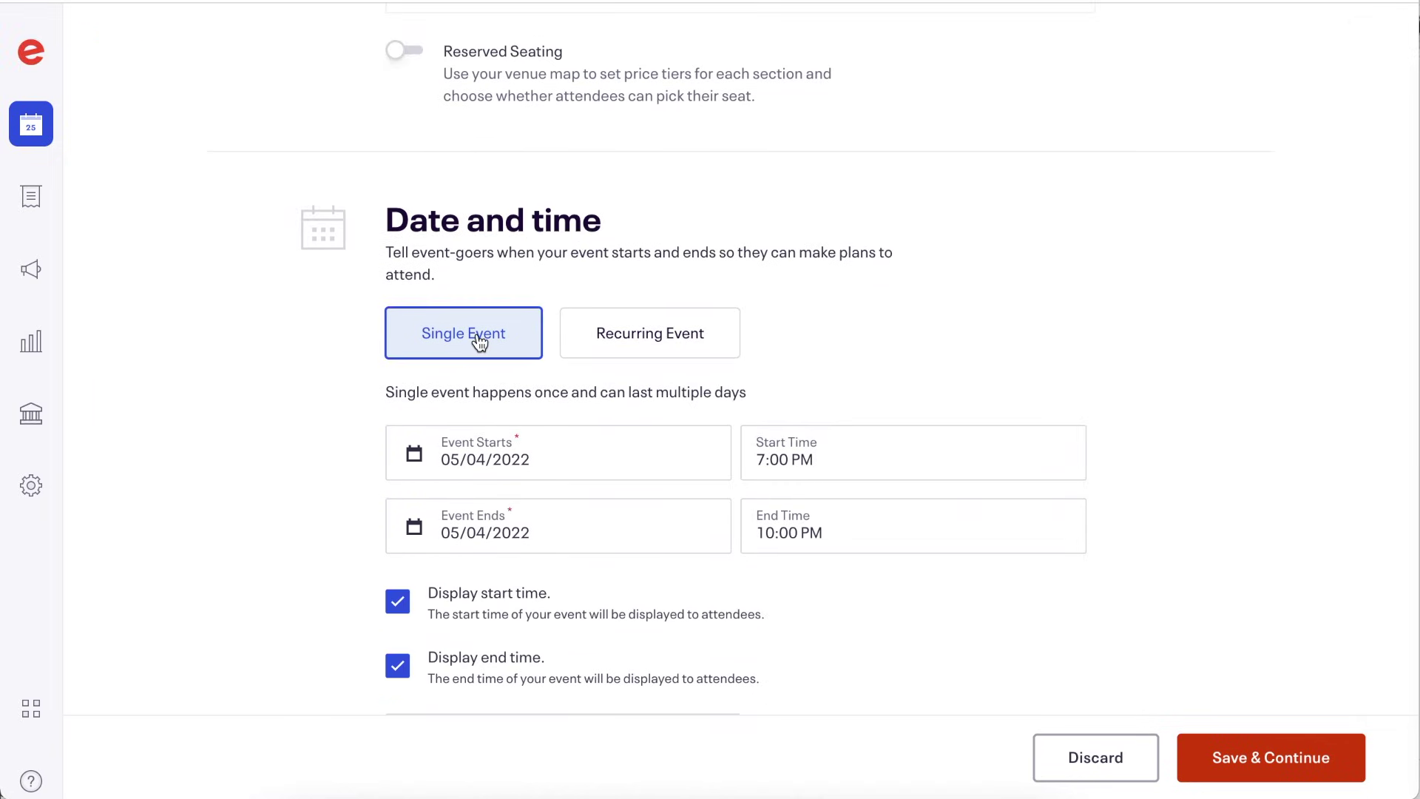
pyautogui.scroll(-1, 480, 341)
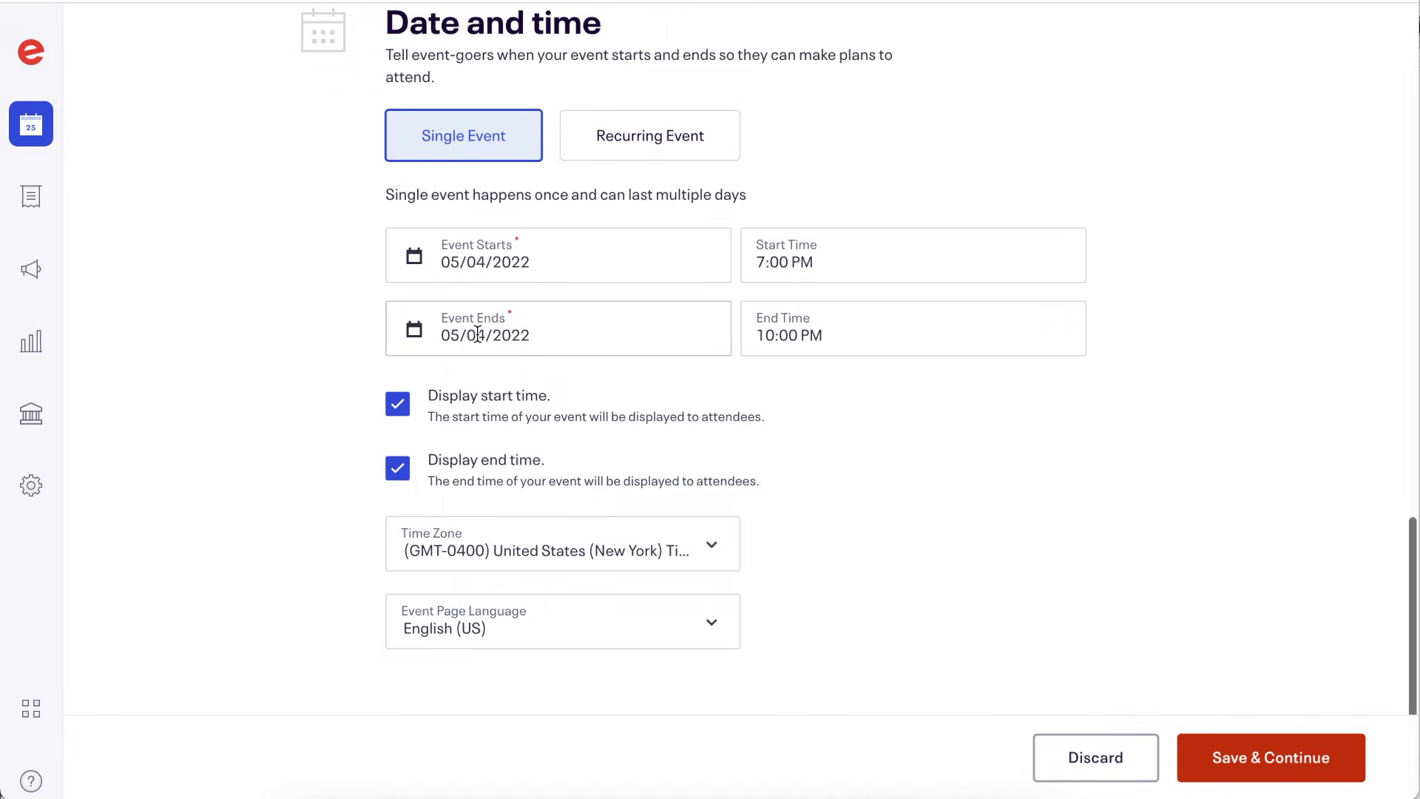
pyautogui.click(651, 140)
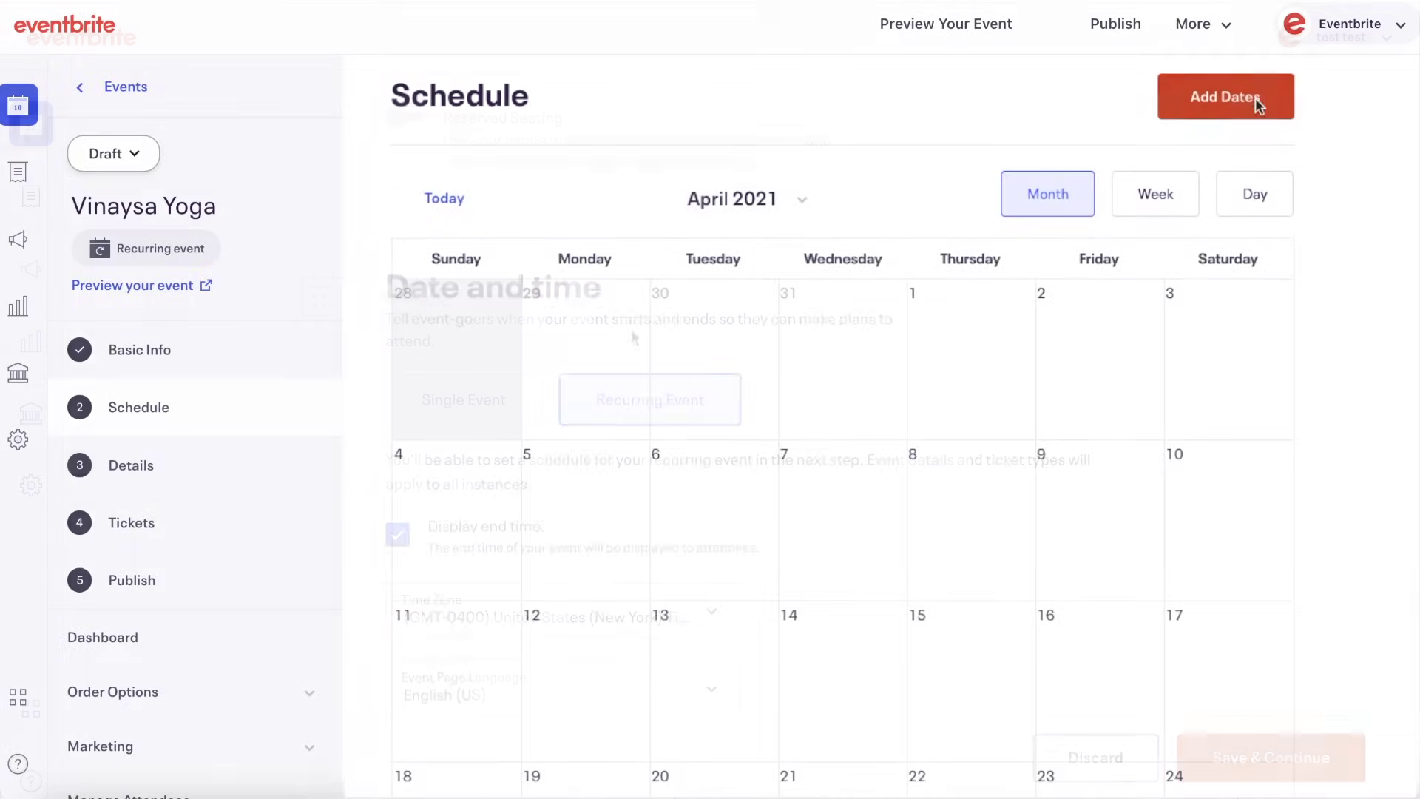
# Step: Schedule the dates to repeat daily until 05/31/2021 and save the schedule
pyautogui.click(827, 530)
pyautogui.click(1272, 234)
pyautogui.click(1272, 231)
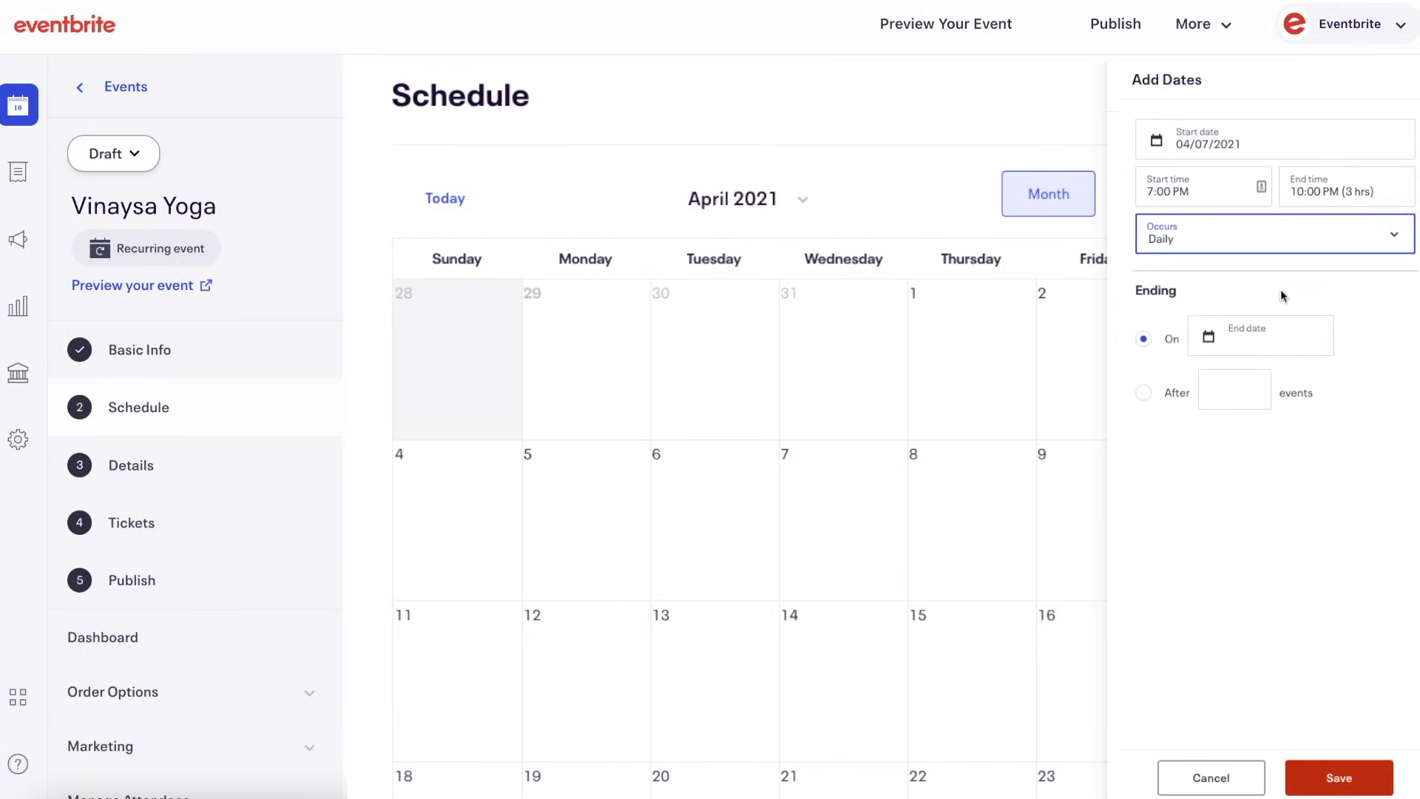
pyautogui.click(1243, 341)
pyautogui.click(1395, 391)
pyautogui.click(1396, 392)
pyautogui.click(1224, 612)
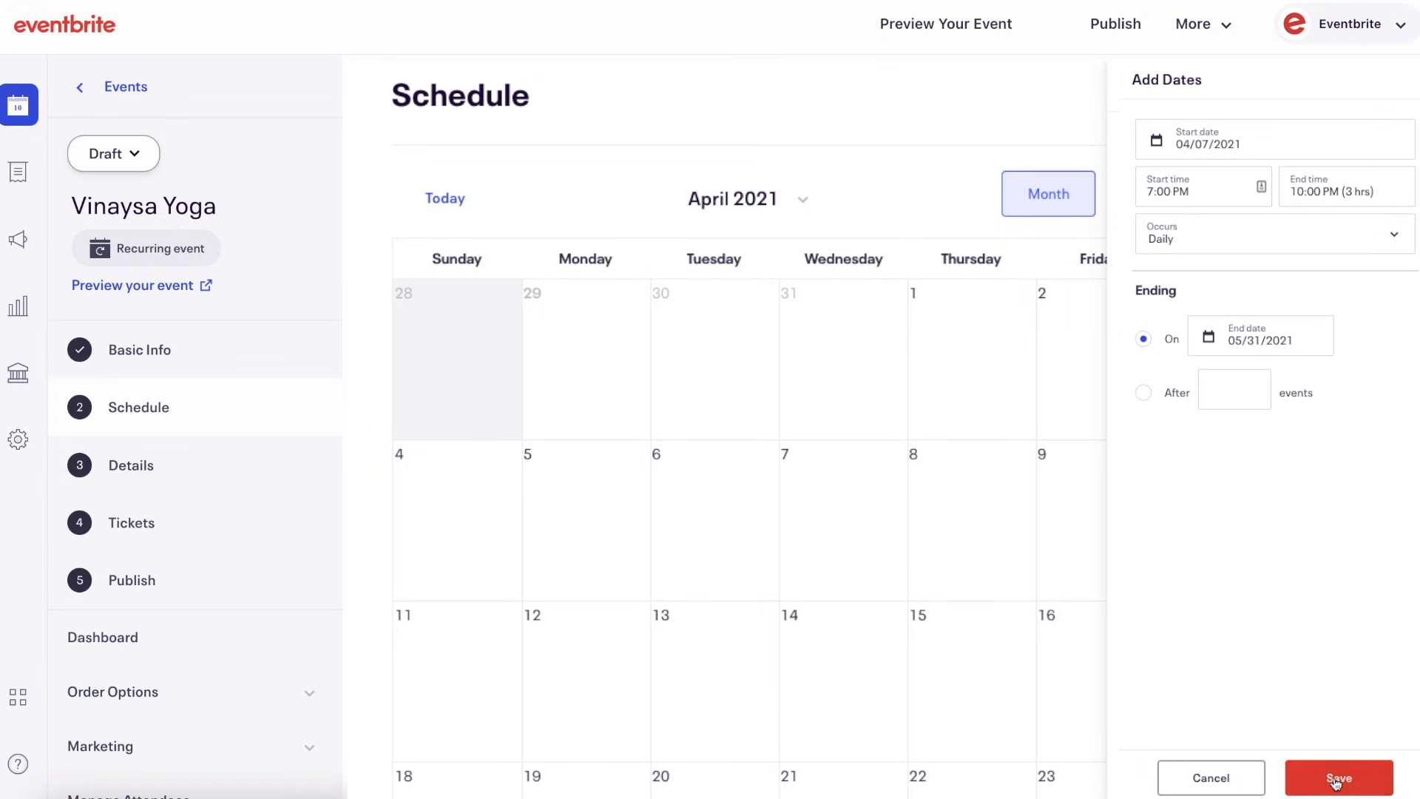
# Step: Preview the attendee date list and open tickets for the Thursday April 1 date
pyautogui.click(1332, 778)
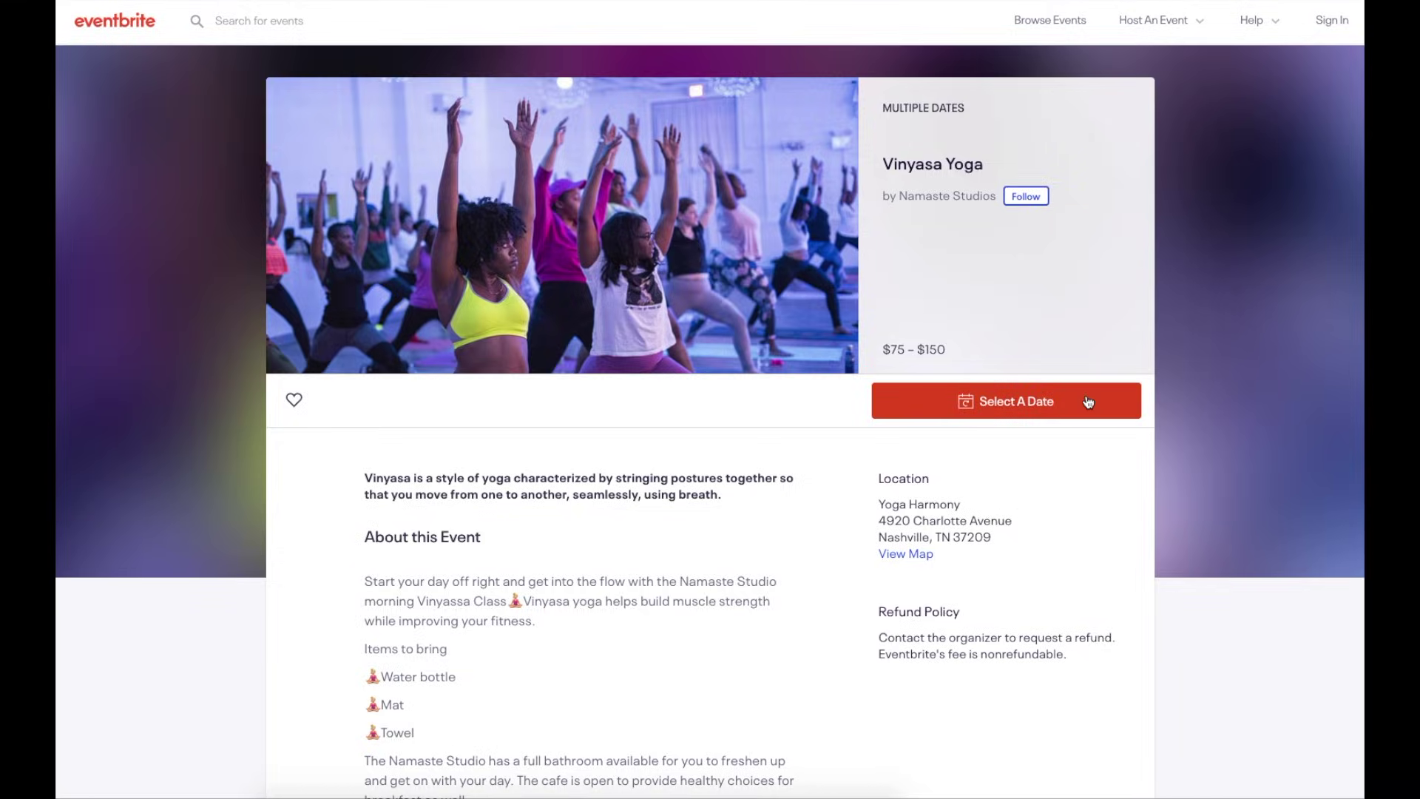
pyautogui.click(1085, 396)
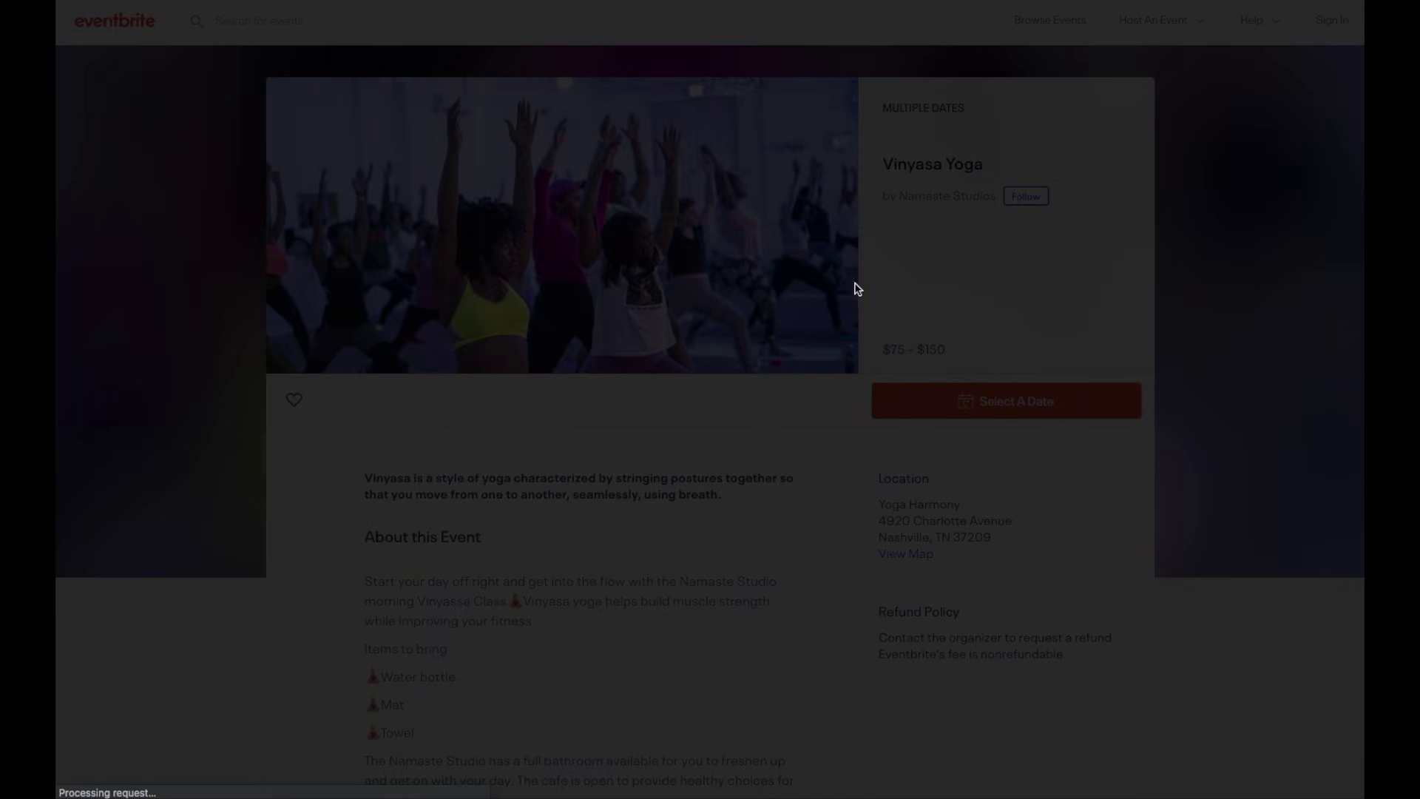
pyautogui.scroll(-3, 656, 320)
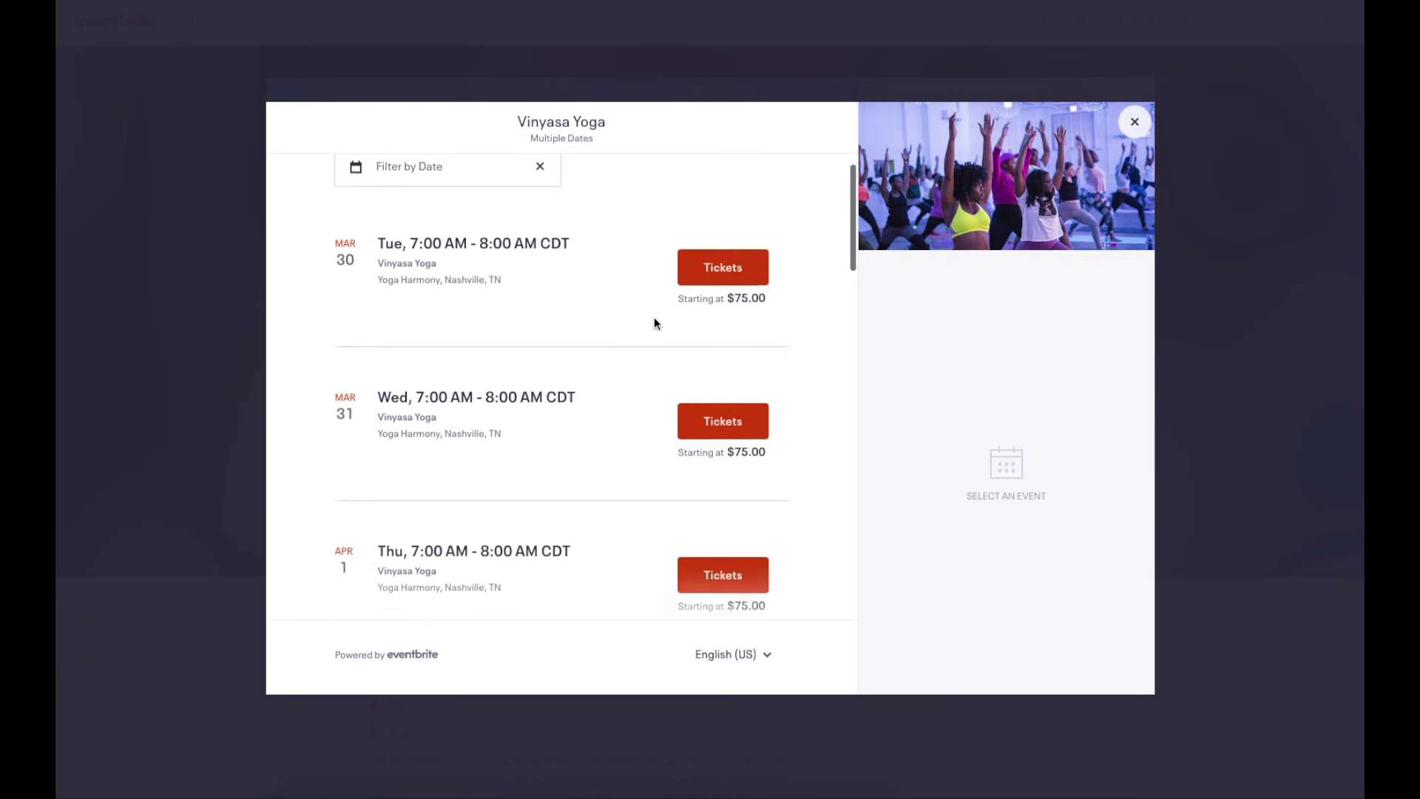
pyautogui.scroll(-2, 653, 324)
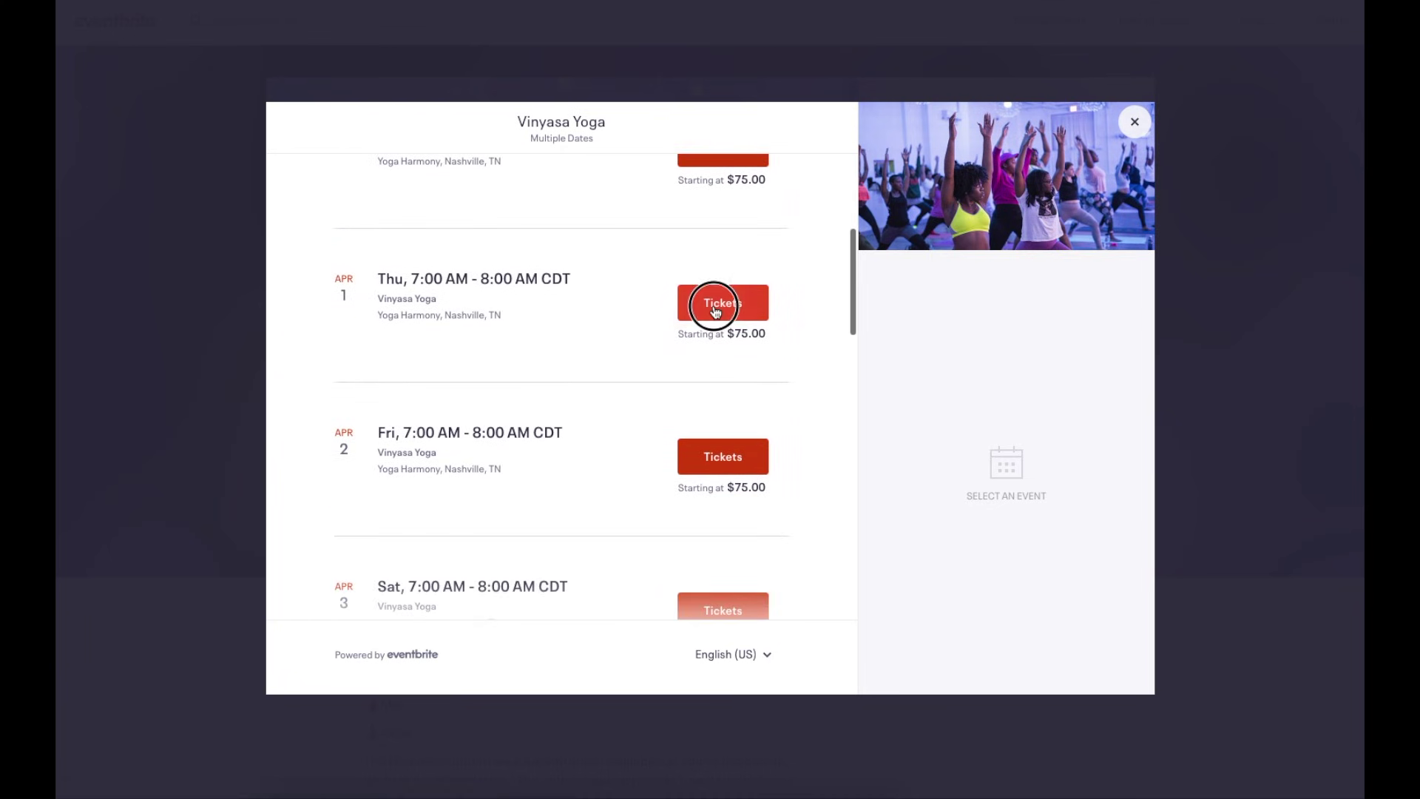
pyautogui.click(715, 310)
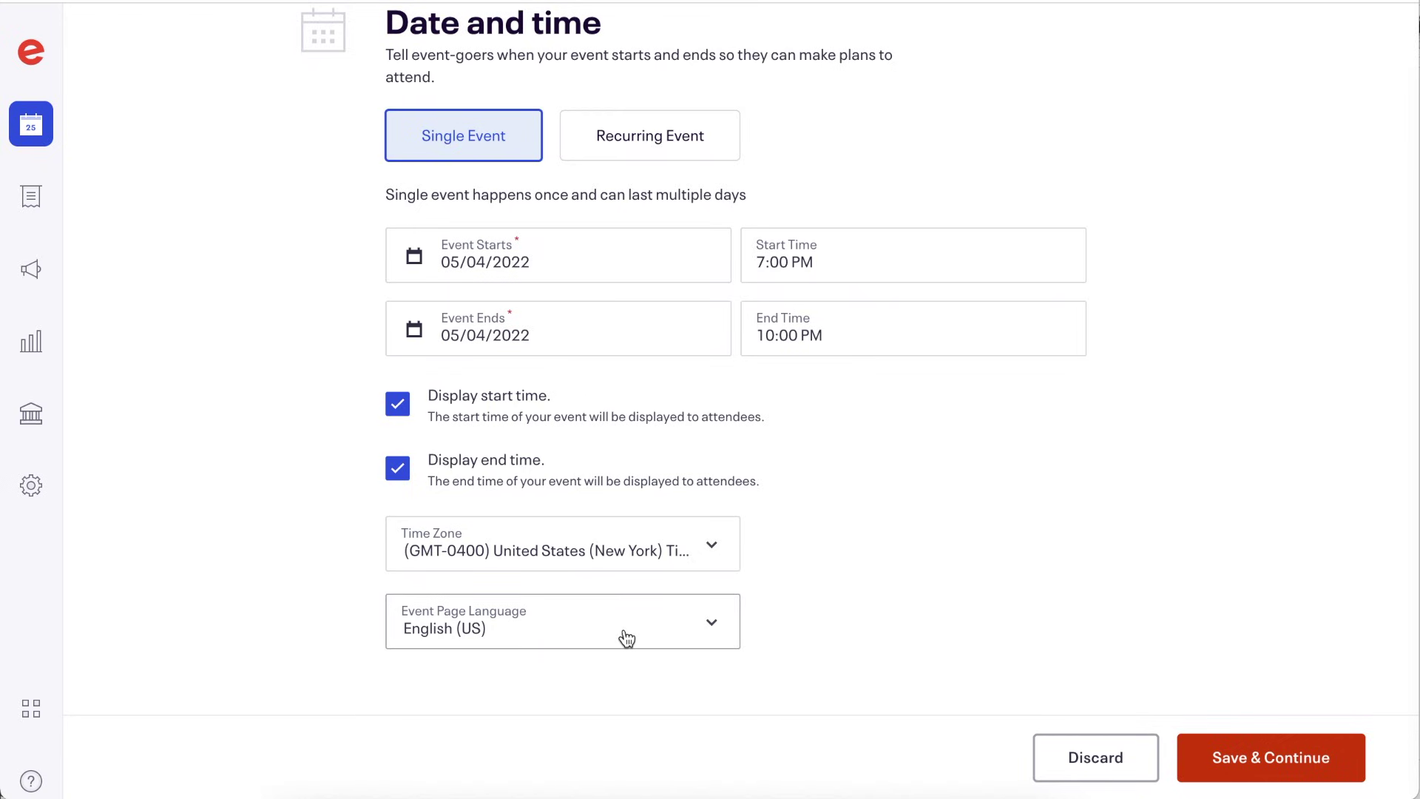
# Step: Upload the cocktail-pouring photo as main event image, cropped to its top edge, and save
pyautogui.click(1240, 755)
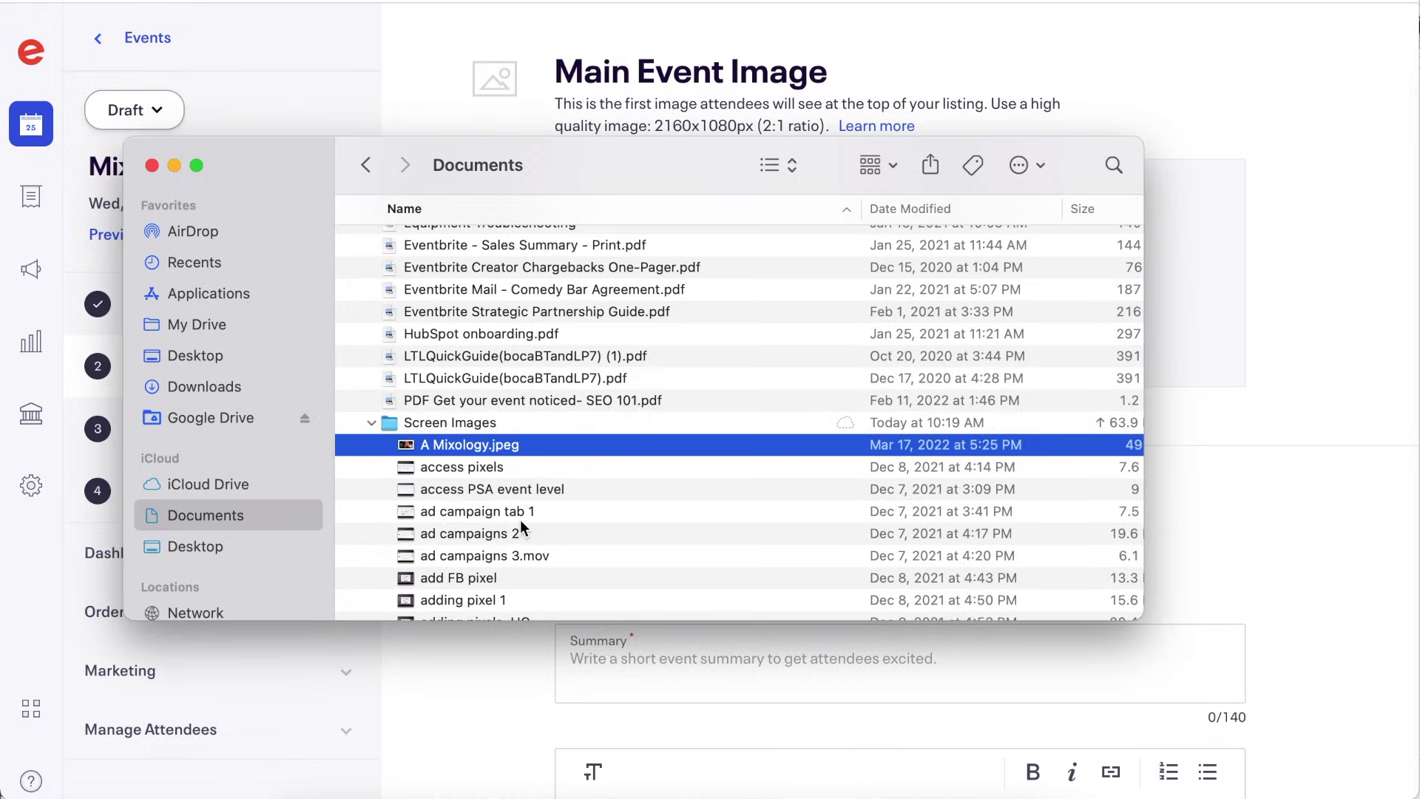
pyautogui.moveTo(532, 447); pyautogui.dragTo(1243, 319)
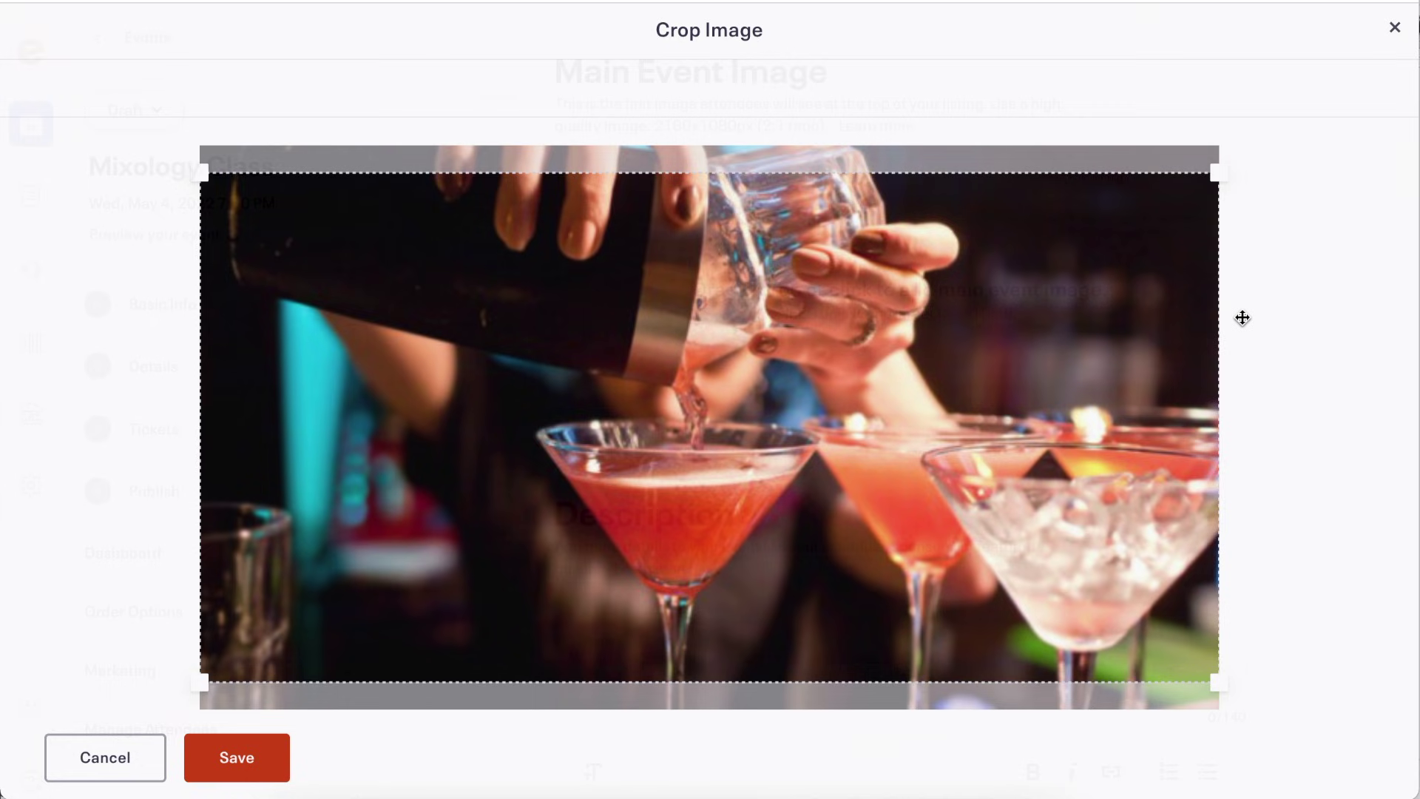
pyautogui.press('Escape')
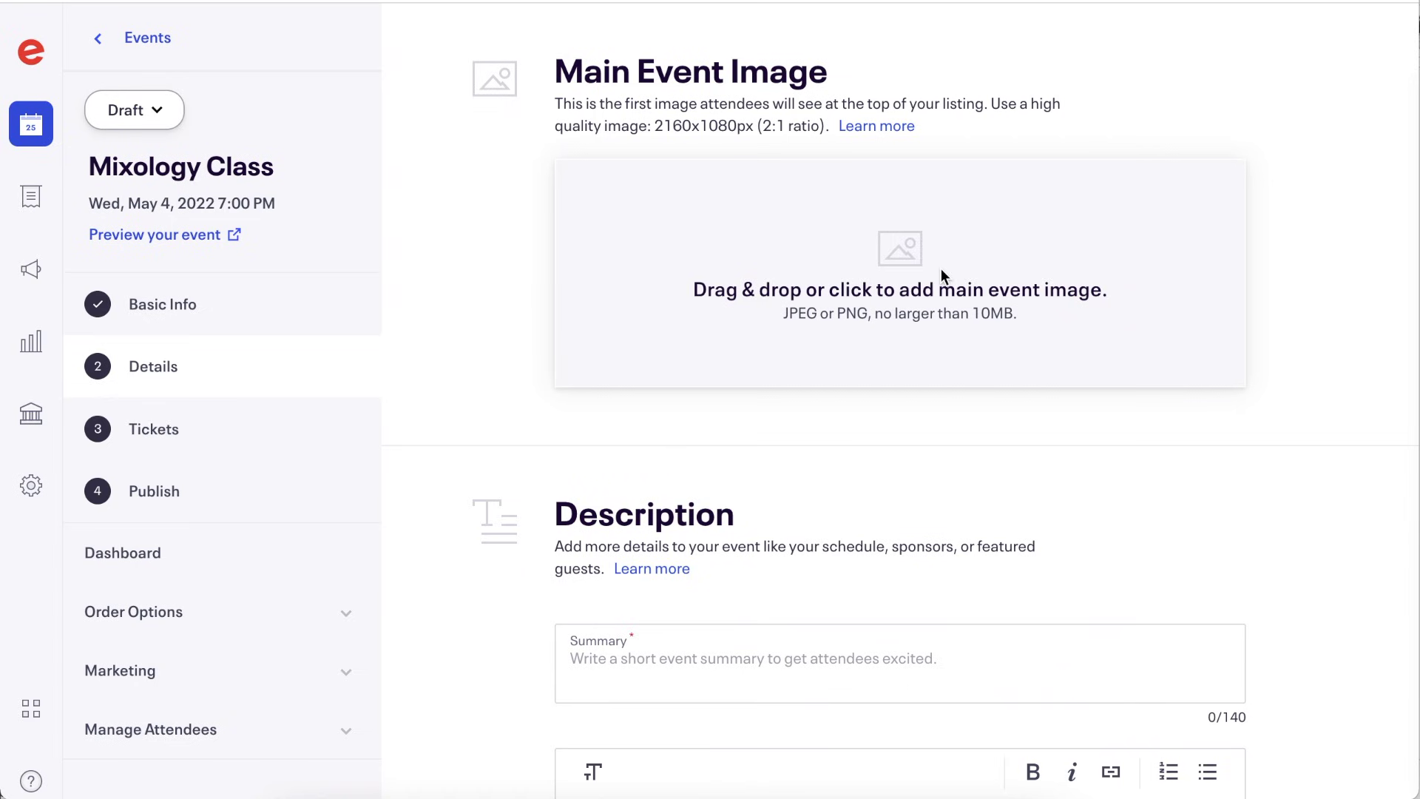
pyautogui.click(941, 268)
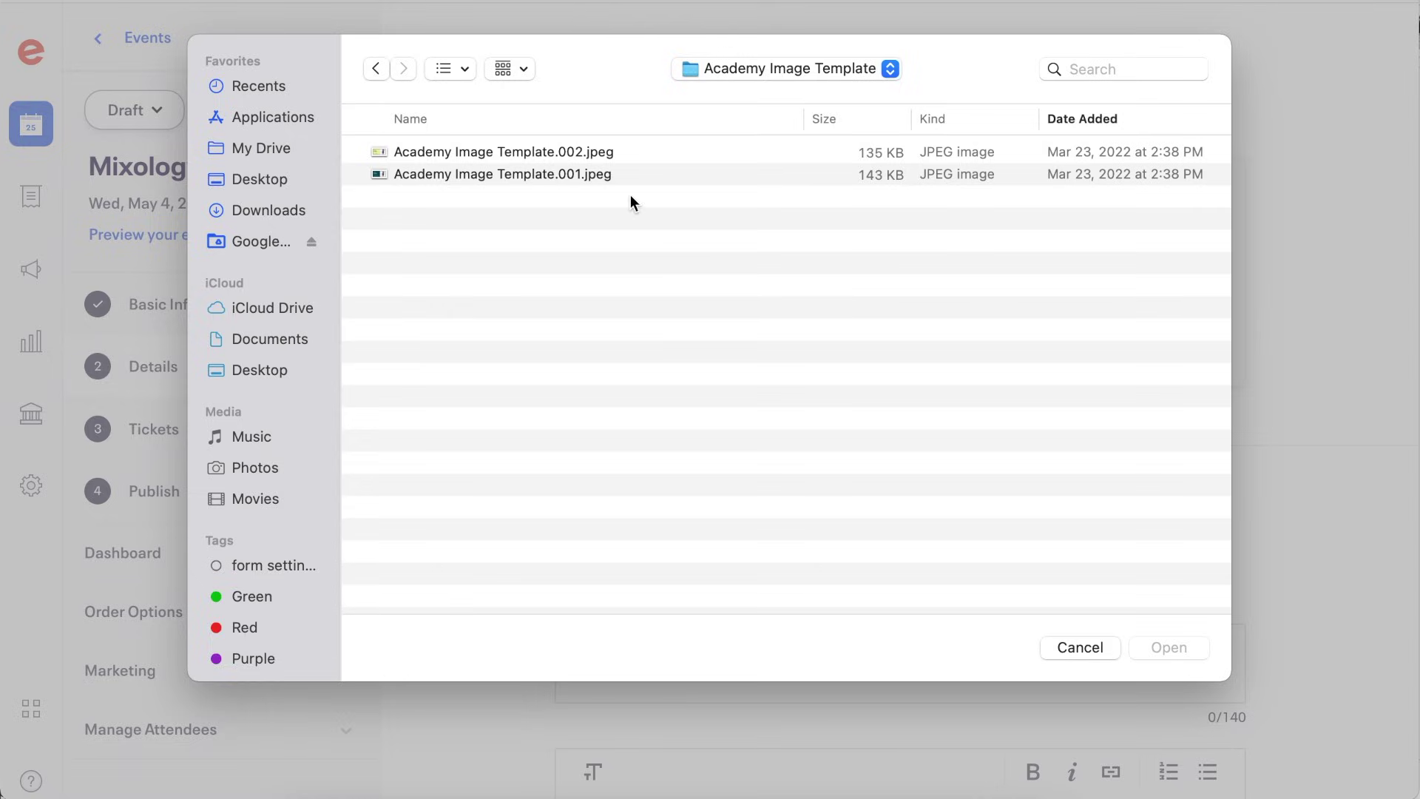
pyautogui.doubleClick(628, 170)
pyautogui.moveTo(1088, 343); pyautogui.dragTo(1093, 264)
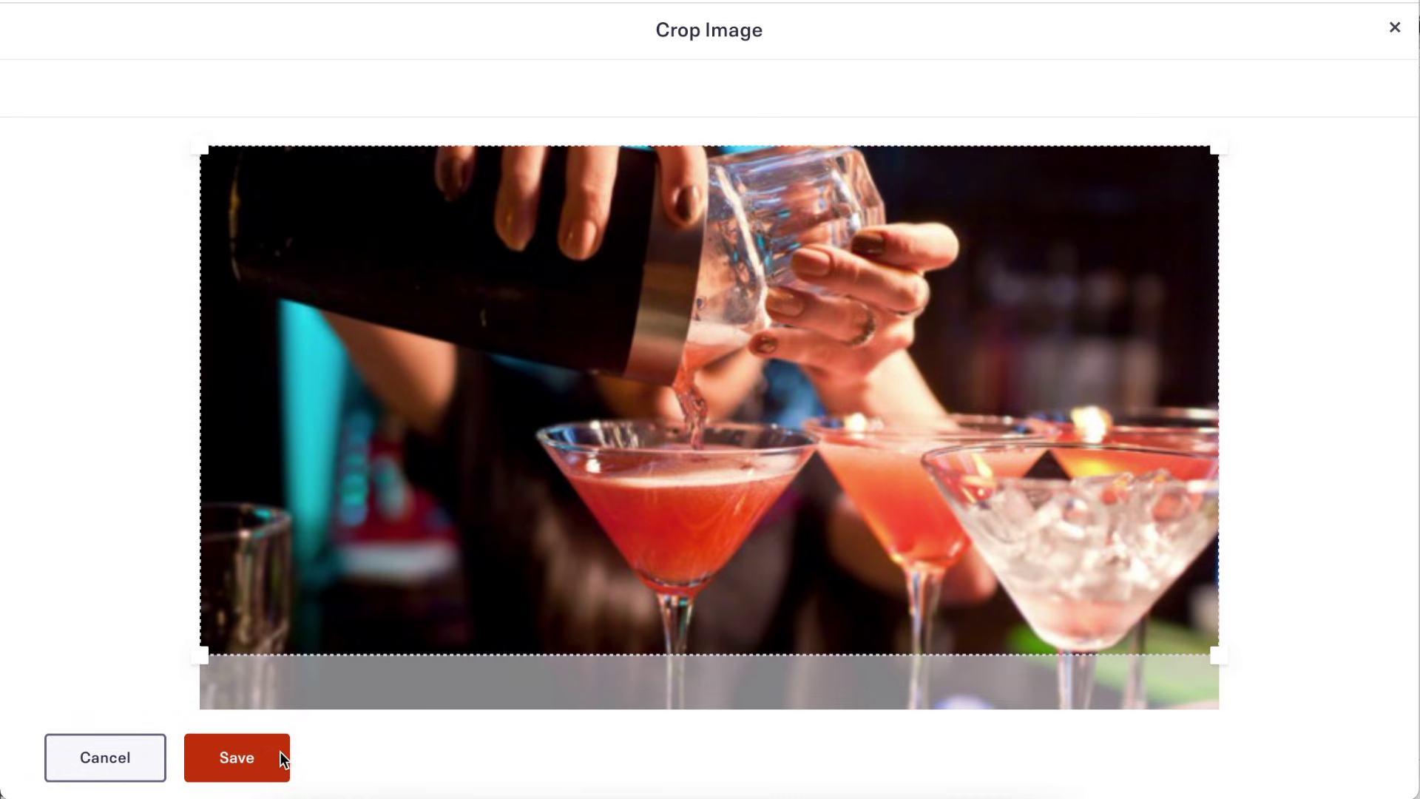
pyautogui.click(247, 769)
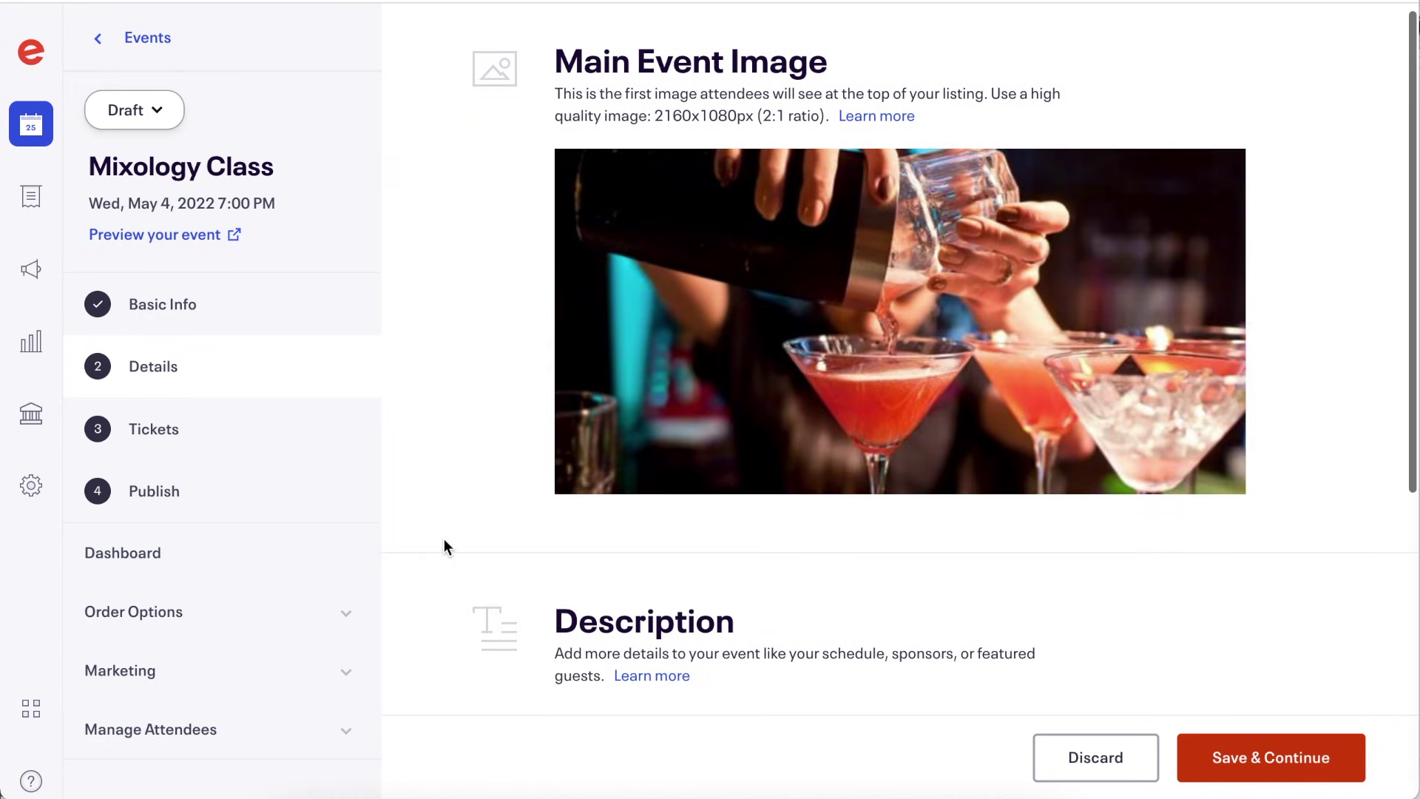
# Step: Write the summary 'Mixology 101 - learn new things!' about making classic cocktails
pyautogui.scroll(-5, 444, 546)
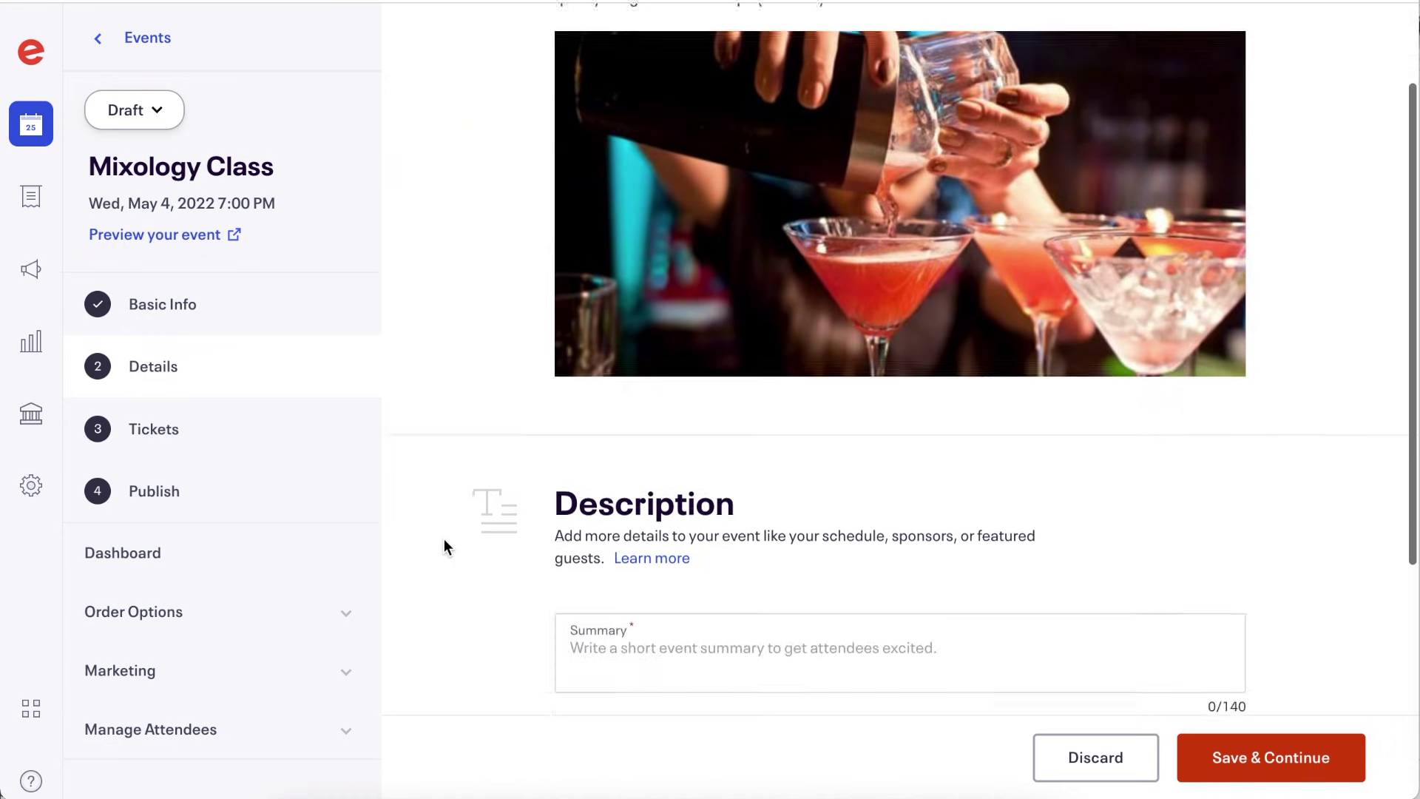
pyautogui.click(645, 446)
pyautogui.write('Mixology 101')
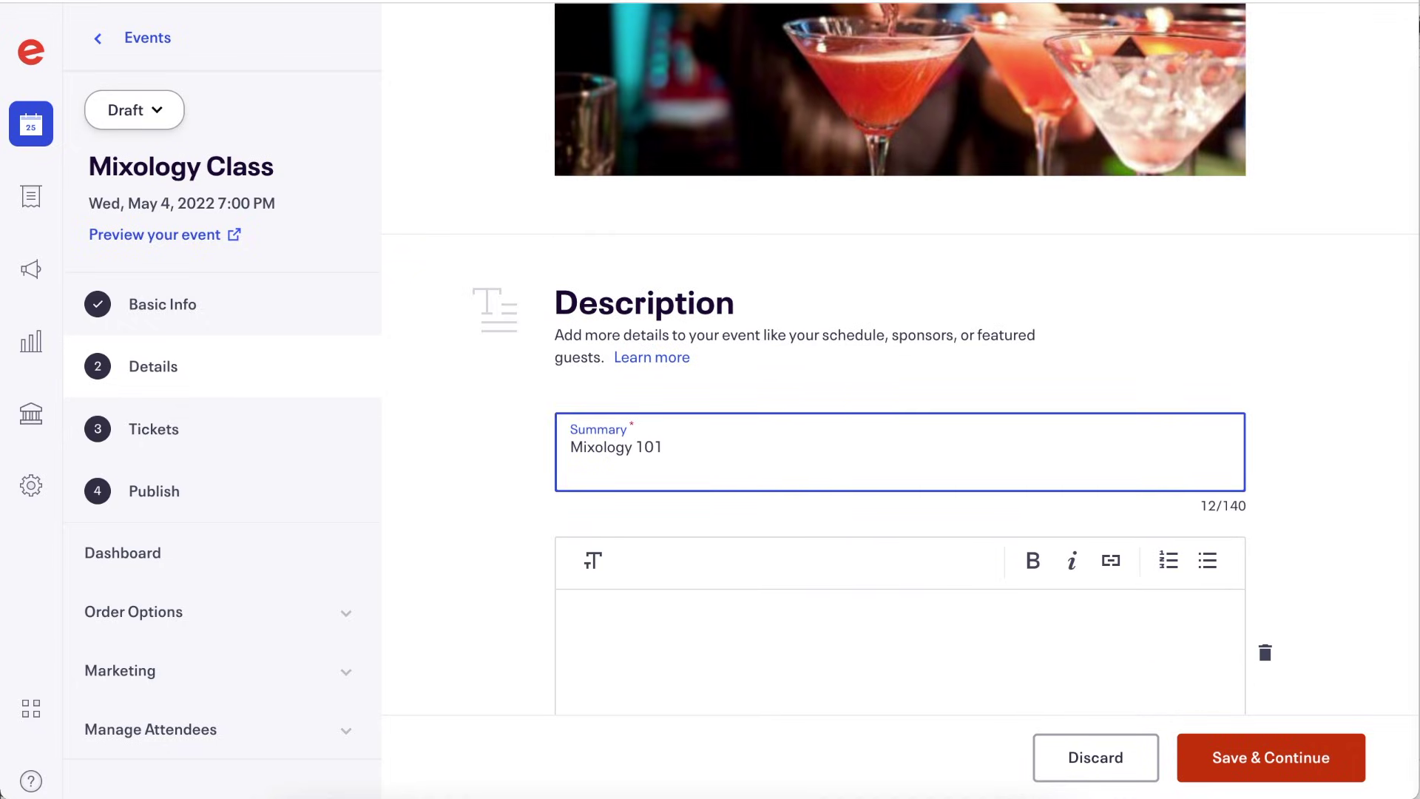
pyautogui.write(' - learn new things!  We will cover how to make classic cocktails as well as t')
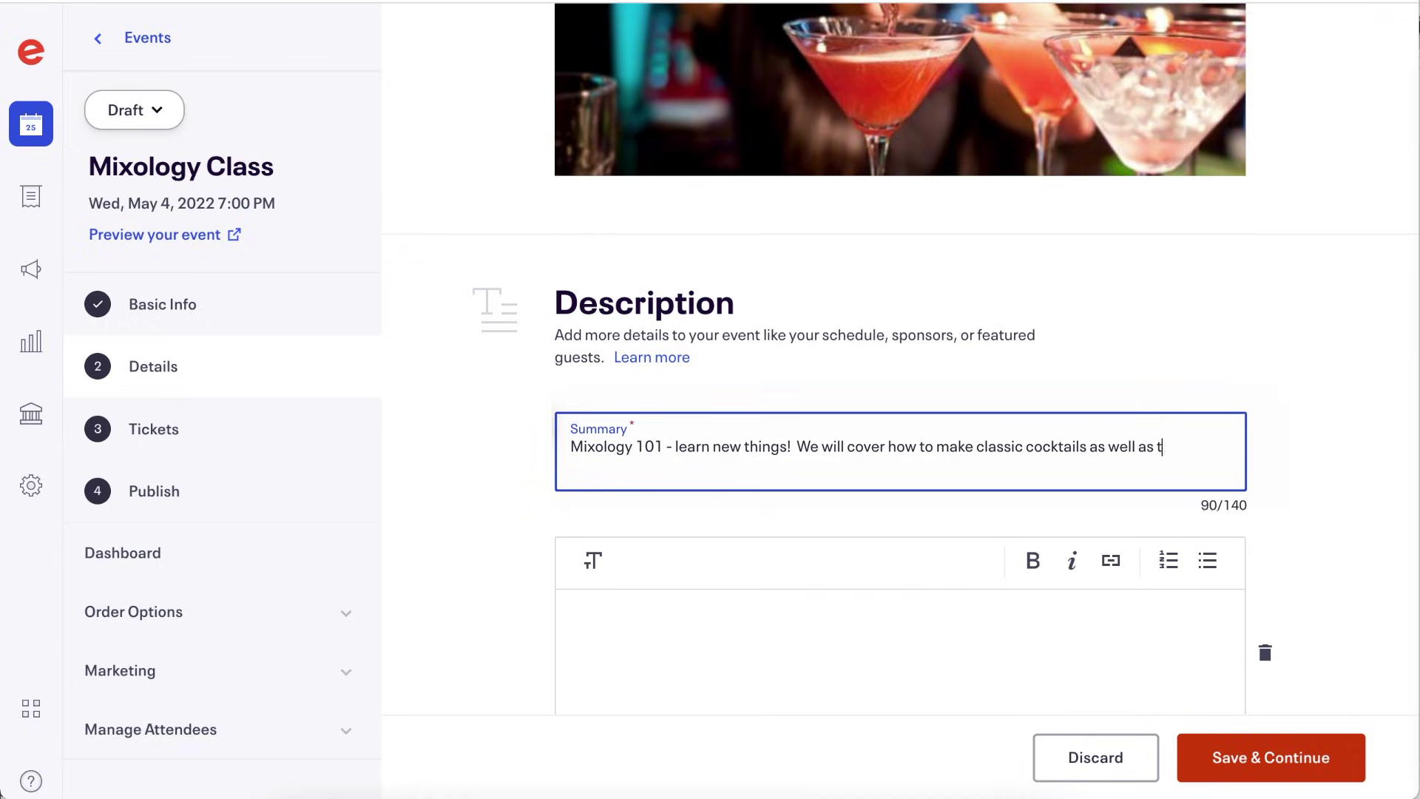
pyautogui.write('rendier favorites.  All experience levels can come')
# Step: Type the description text about the upcoming event plus a second 'more text' block
pyautogui.click(656, 622)
pyautogui.scroll(-3, 656, 621)
pyautogui.write('Add additi')
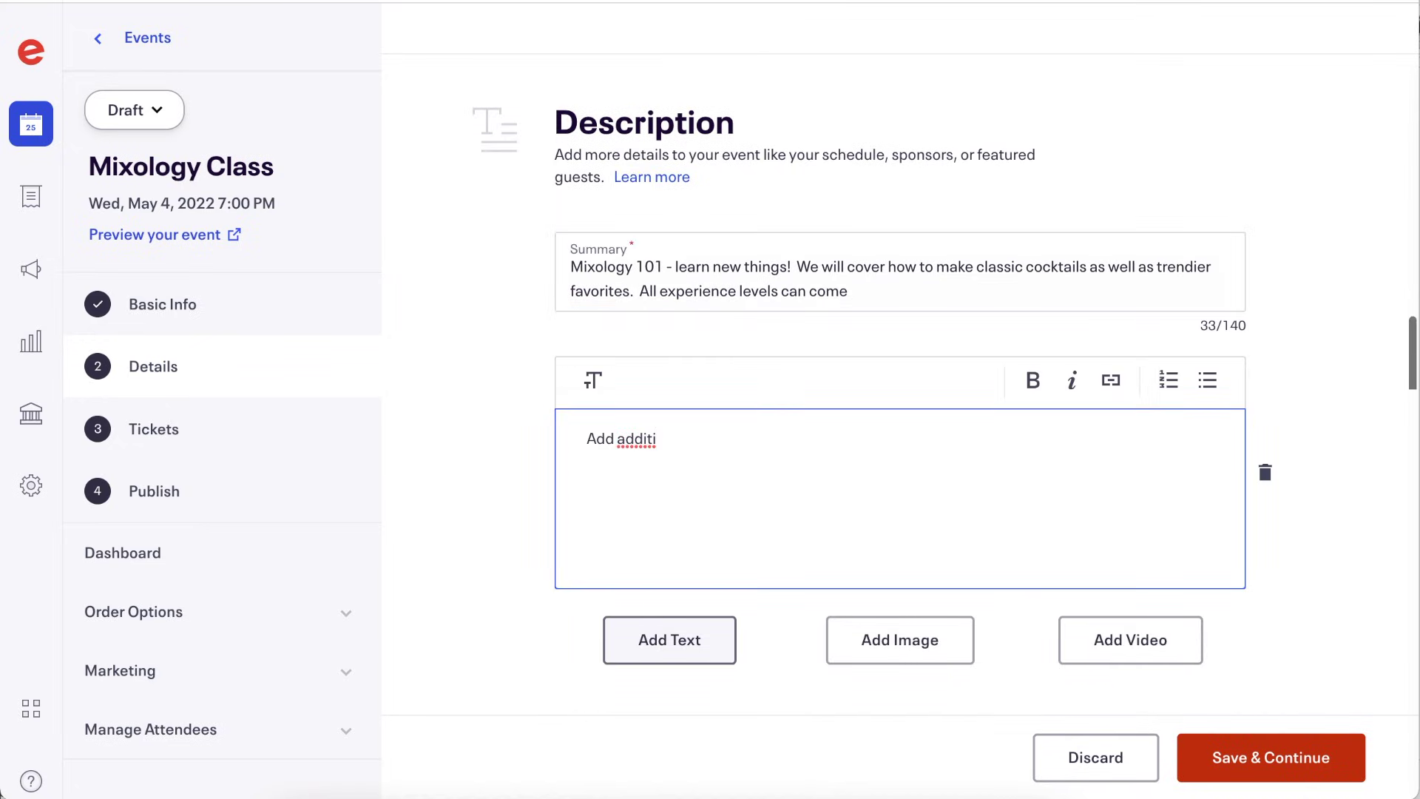
pyautogui.write('onal details about your event ')
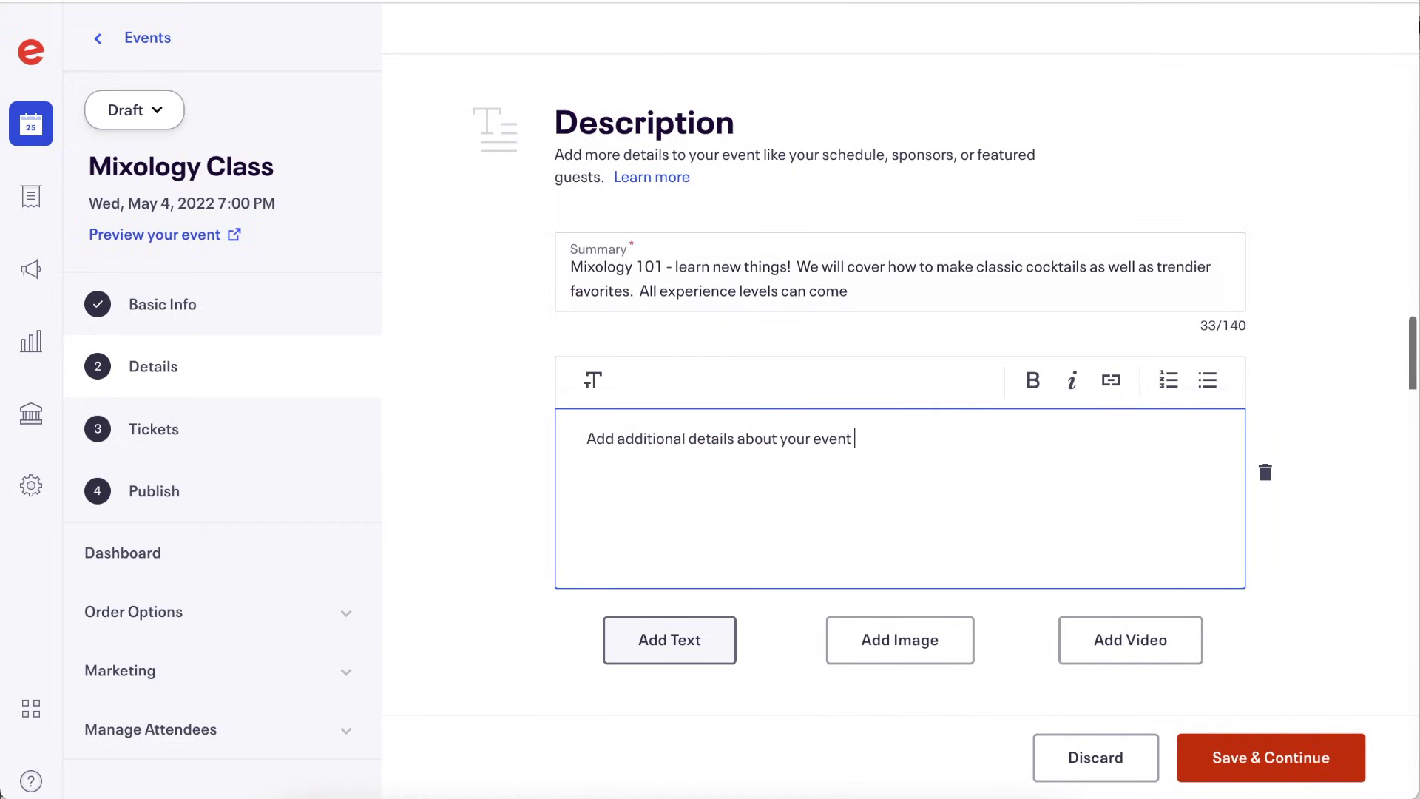
pyautogui.write('here to let them know more about your upcoming e')
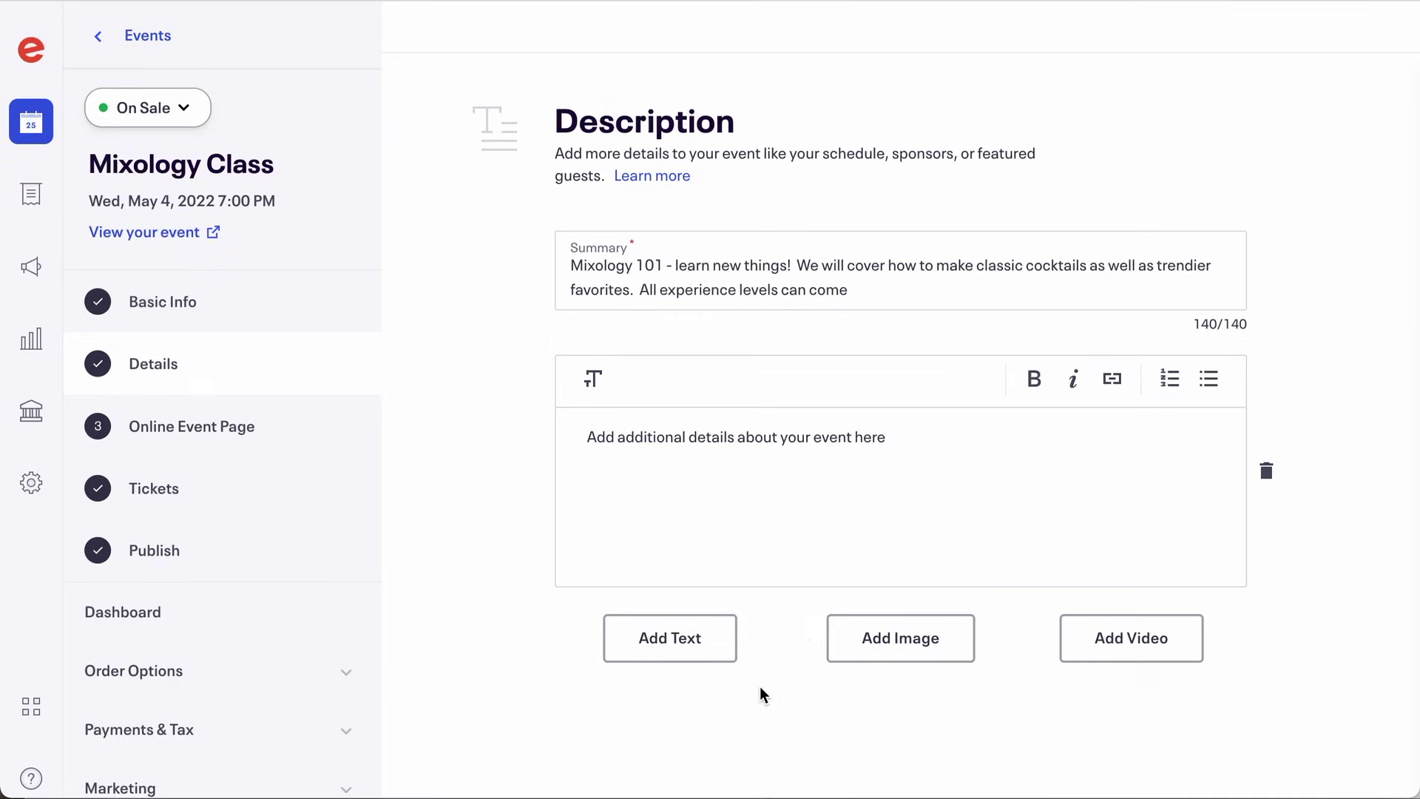
pyautogui.click(670, 640)
pyautogui.scroll(-2, 705, 669)
pyautogui.write('more text')
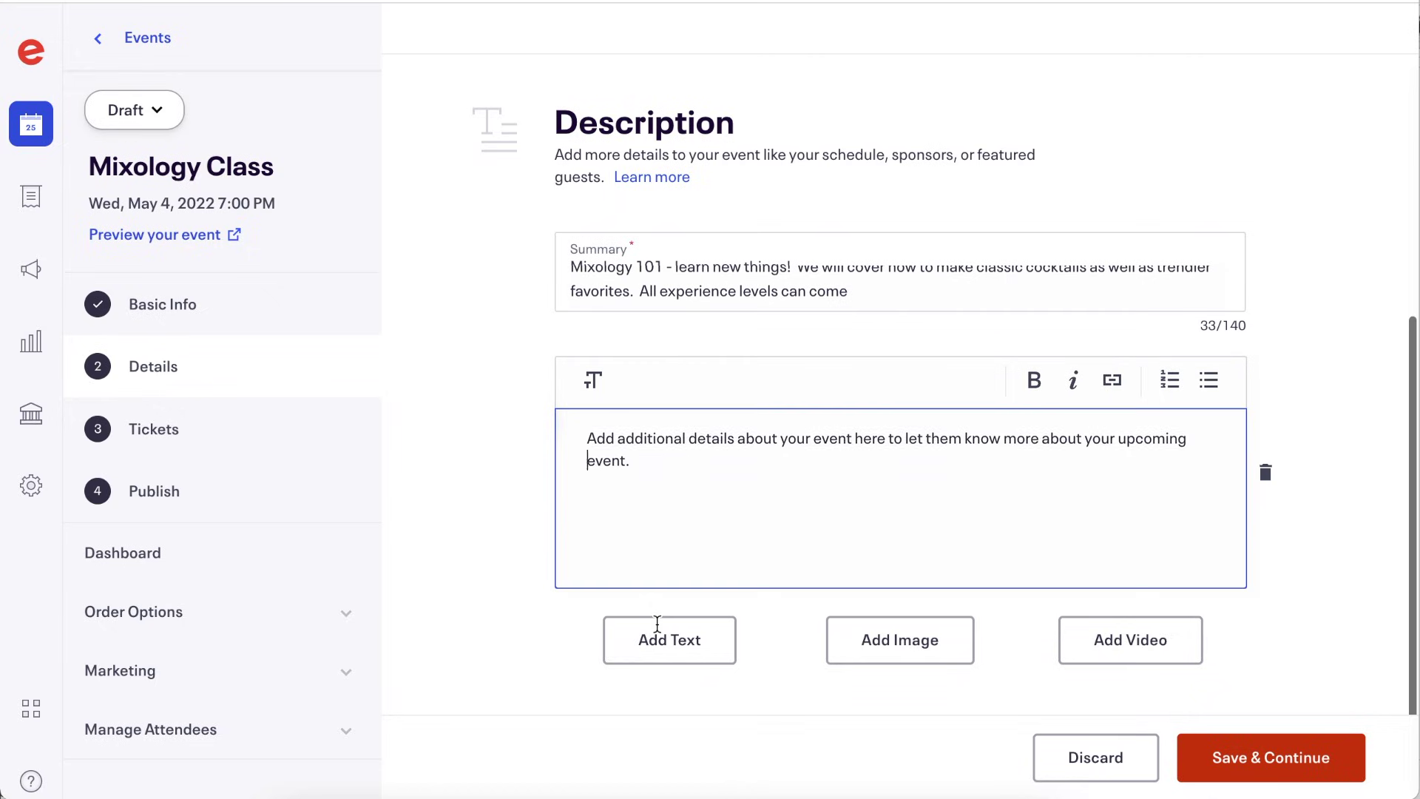
# Step: Add a 'Headers' heading, bold 'about' and italicise 'more about your'
pyautogui.write('Headers')
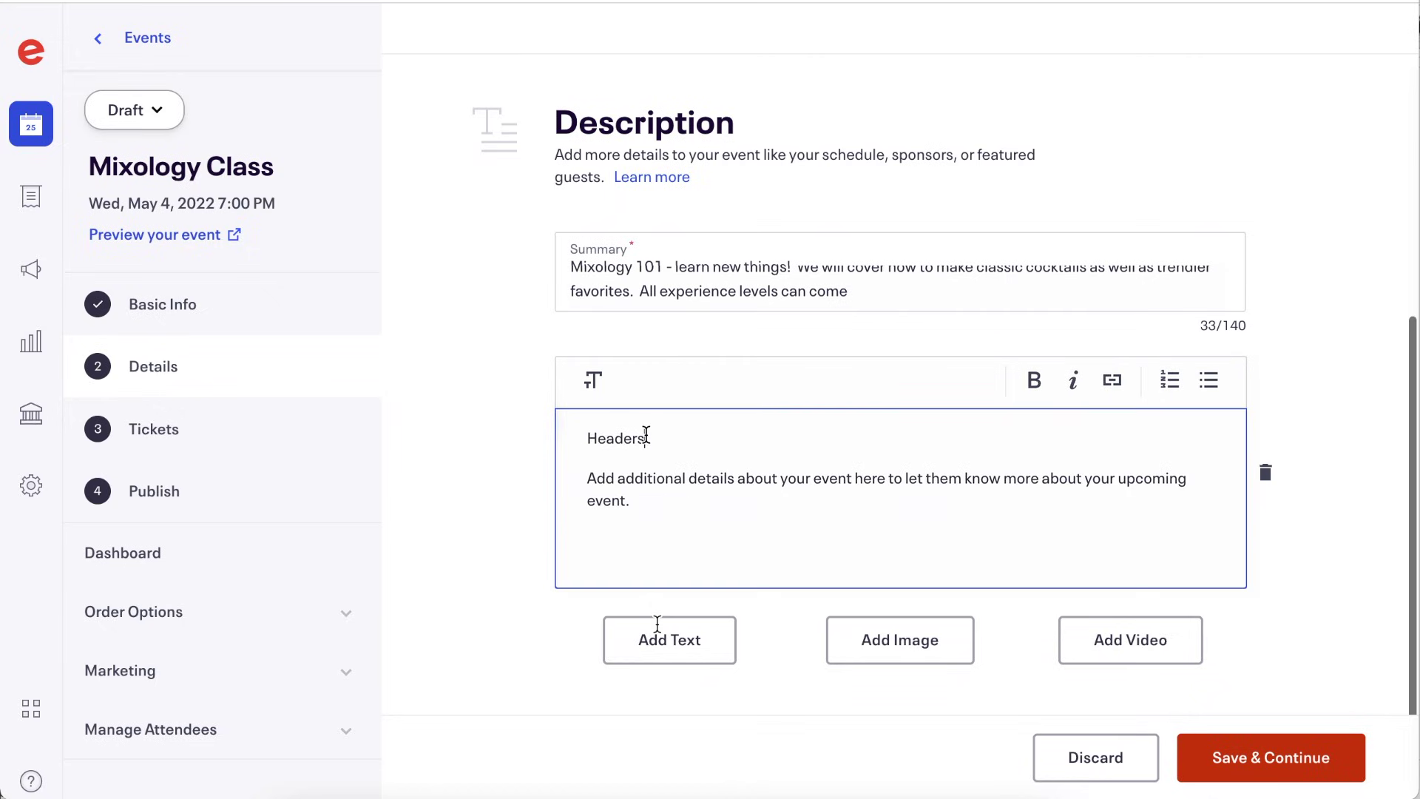
pyautogui.doubleClick(645, 436)
pyautogui.click(593, 380)
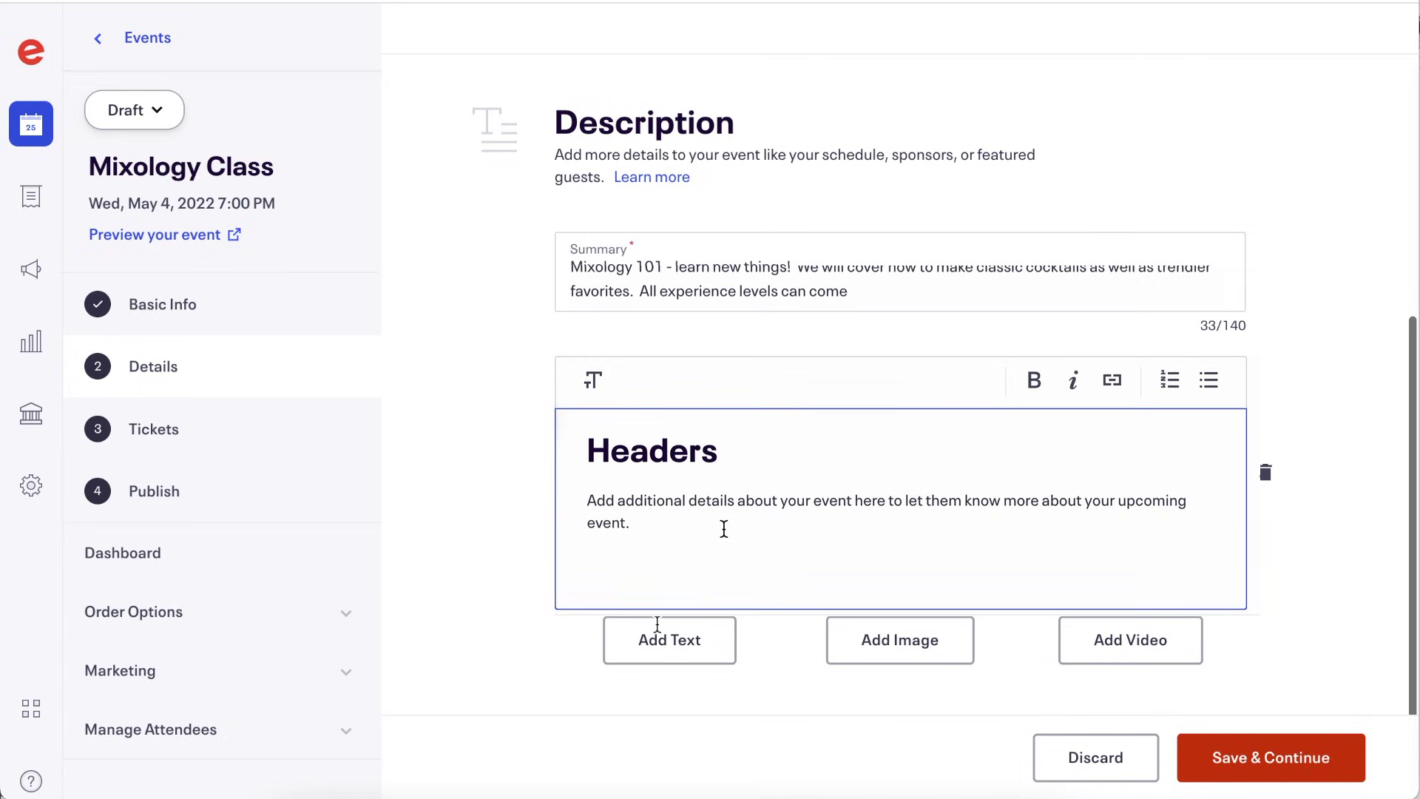
pyautogui.doubleClick(756, 501)
pyautogui.click(1035, 381)
pyautogui.moveTo(1004, 502); pyautogui.dragTo(1117, 501)
pyautogui.click(1073, 381)
pyautogui.click(872, 552)
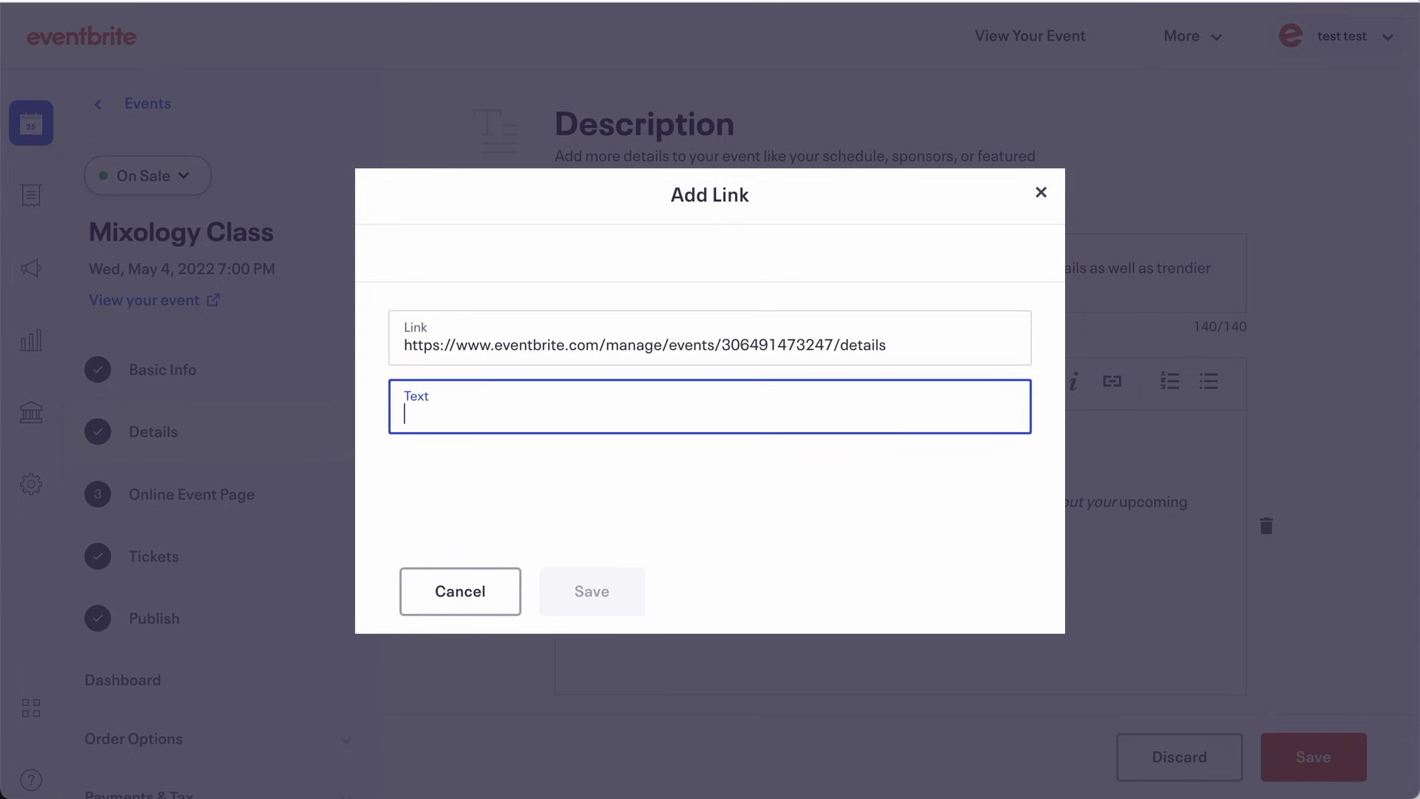
# Step: Make the cocktail lines a bulleted list and delete the extra reordering text block
pyautogui.write('link')
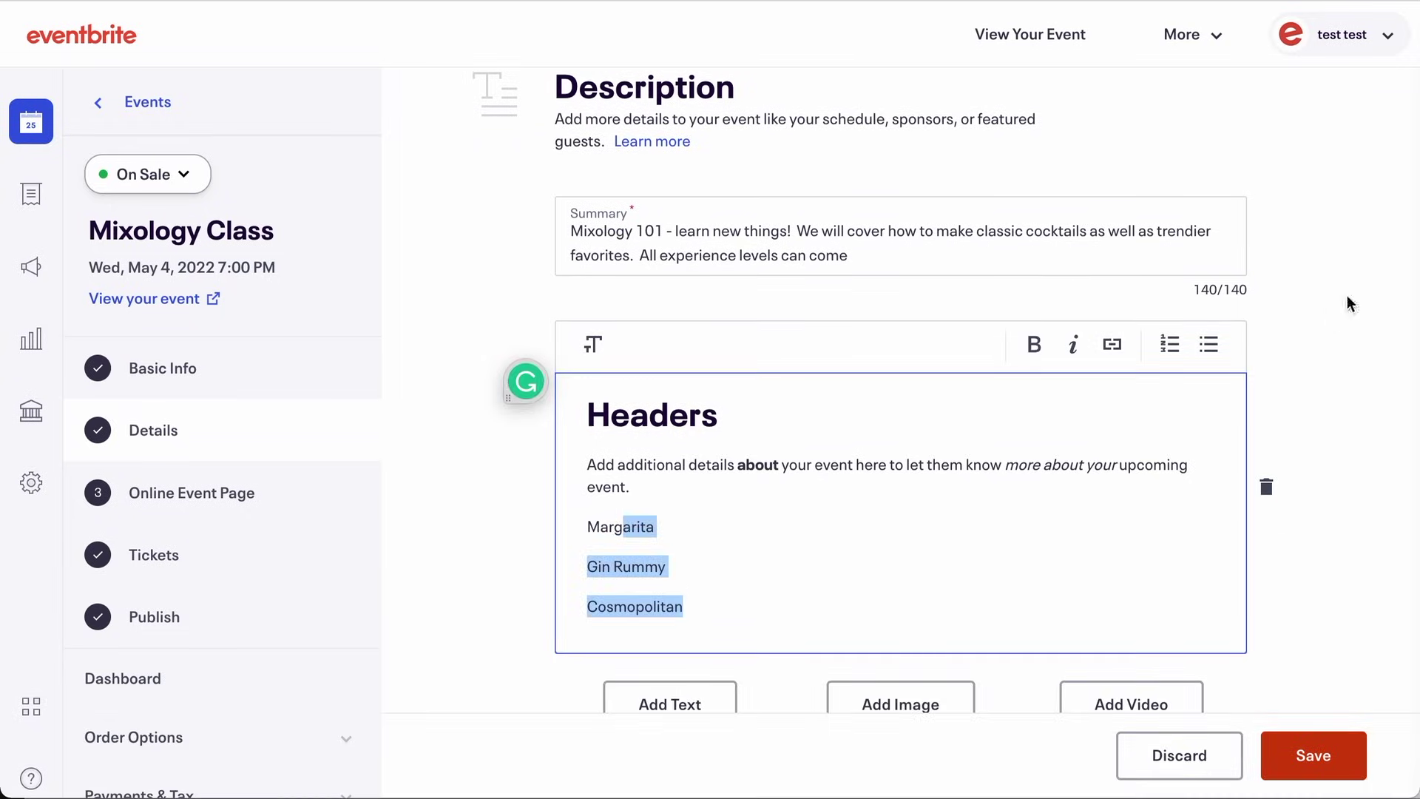
pyautogui.click(1170, 354)
pyautogui.click(1217, 383)
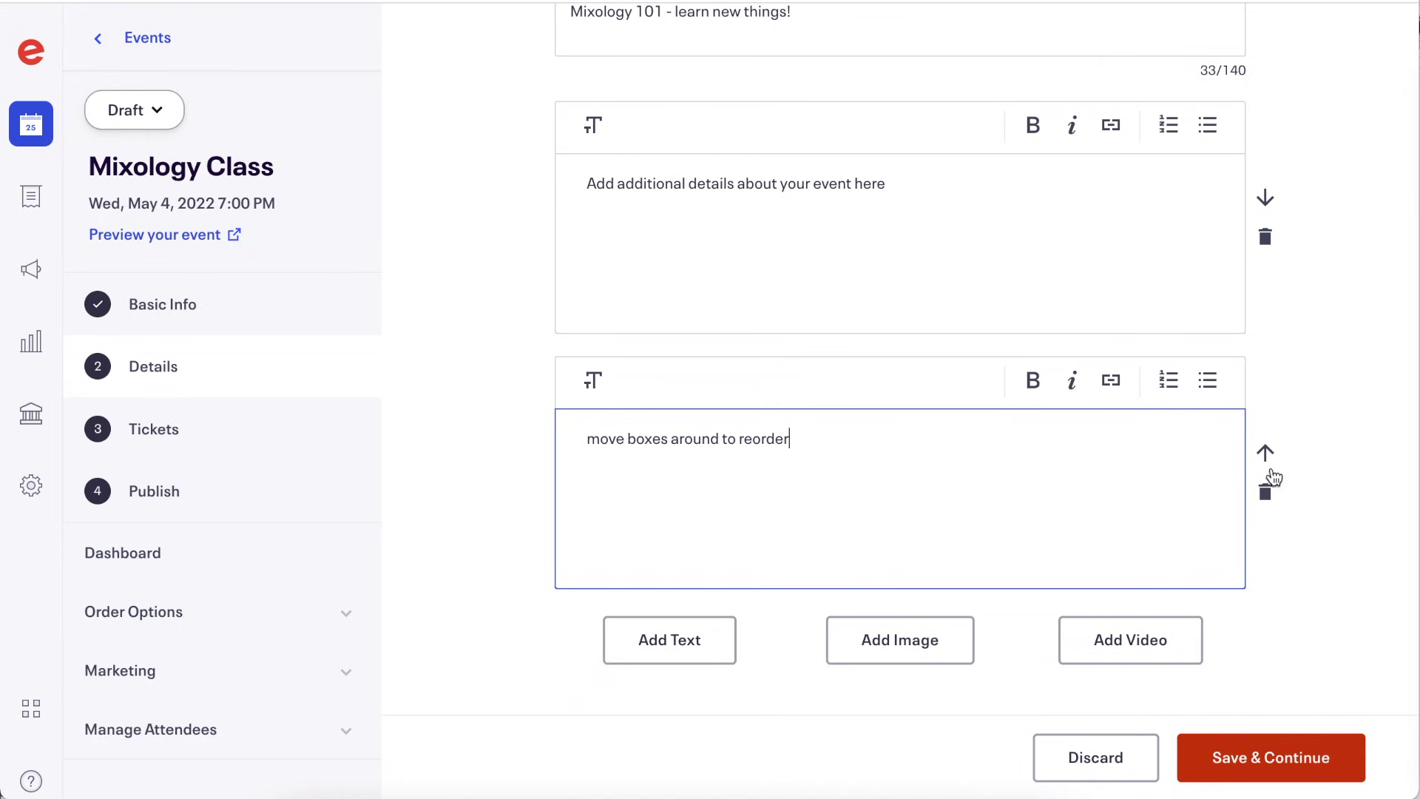
pyautogui.click(1274, 460)
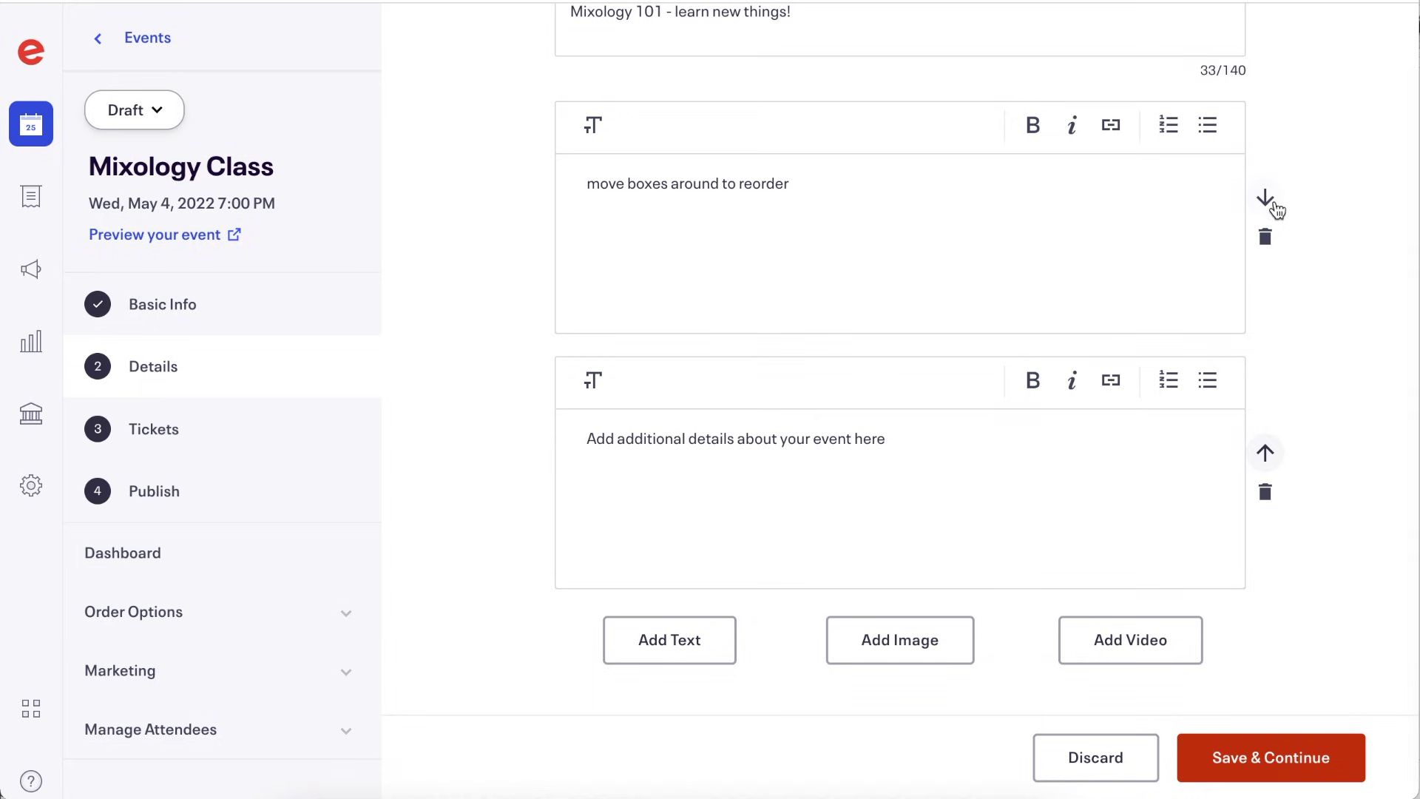
pyautogui.click(1266, 200)
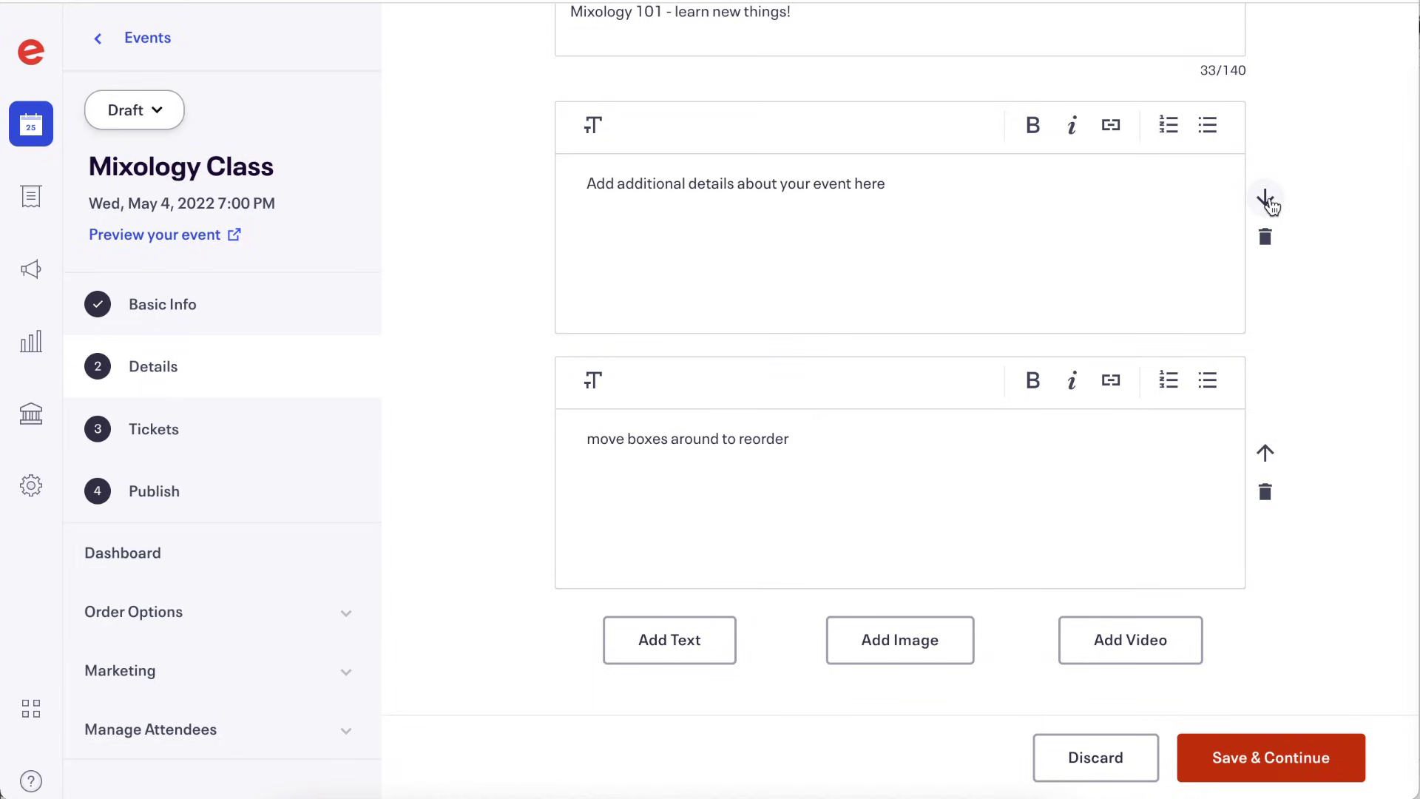
pyautogui.click(1265, 493)
pyautogui.scroll(3, 1271, 496)
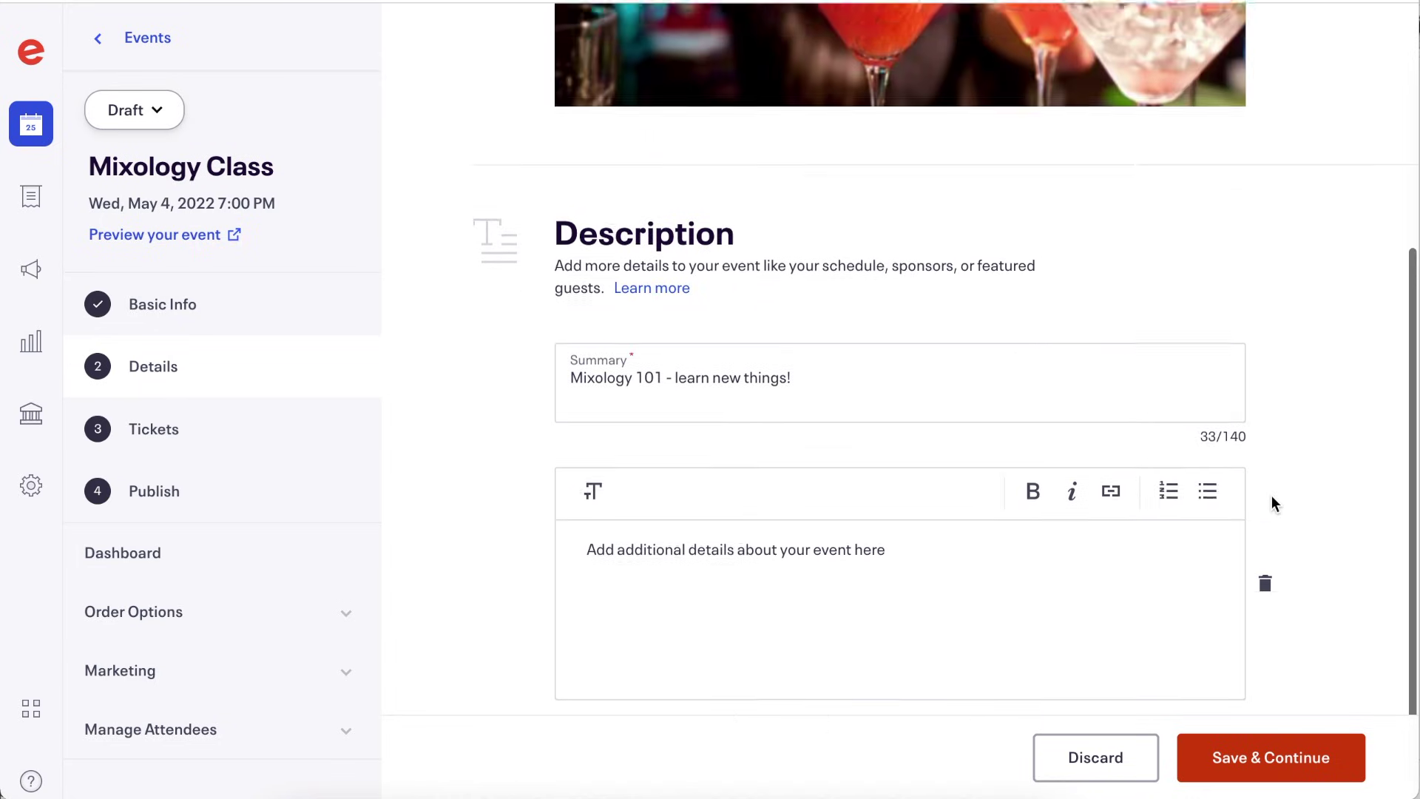
# Step: Save details, review the Virtual Poetry Slam tickets, then create new tickets from scratch
pyautogui.click(1266, 766)
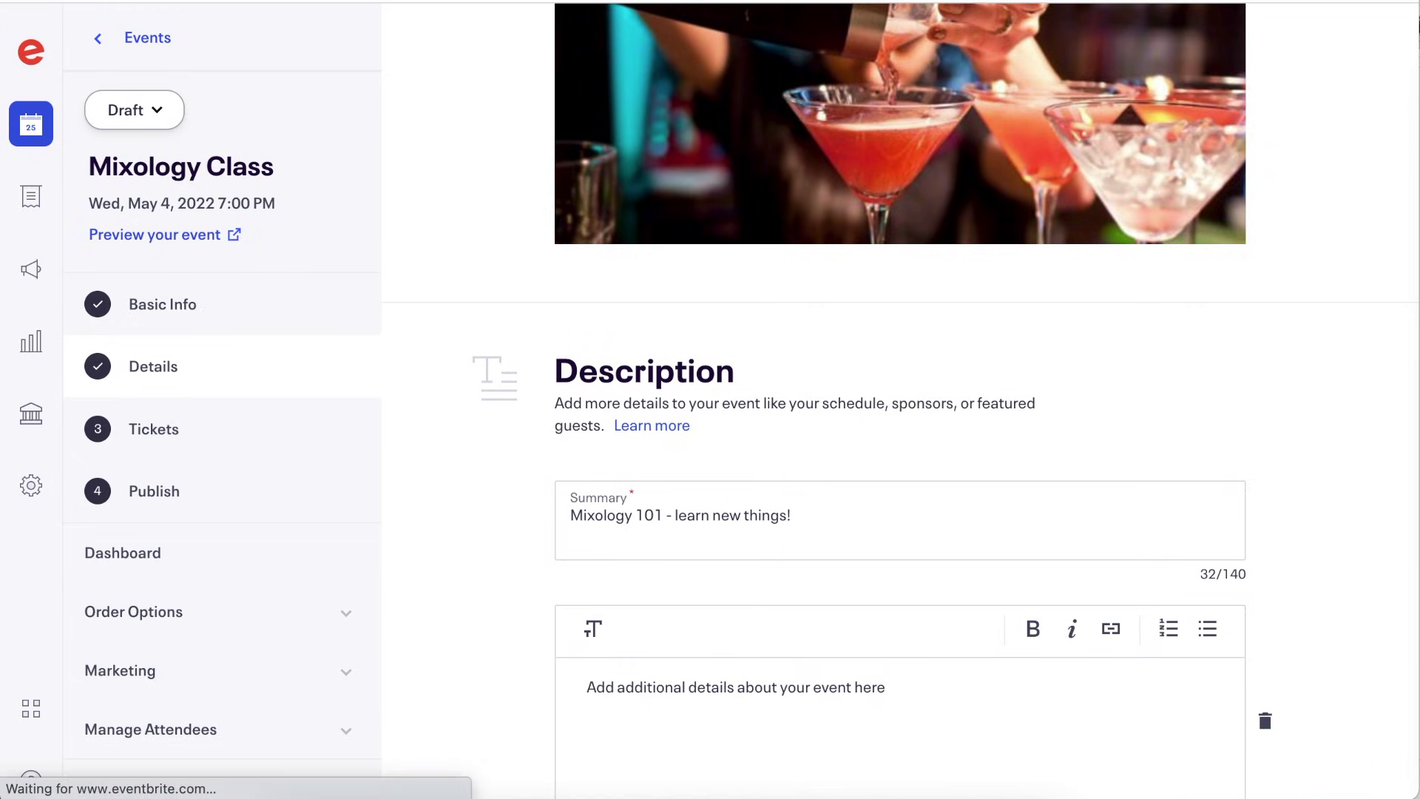
pyautogui.scroll(-3, 410, 185)
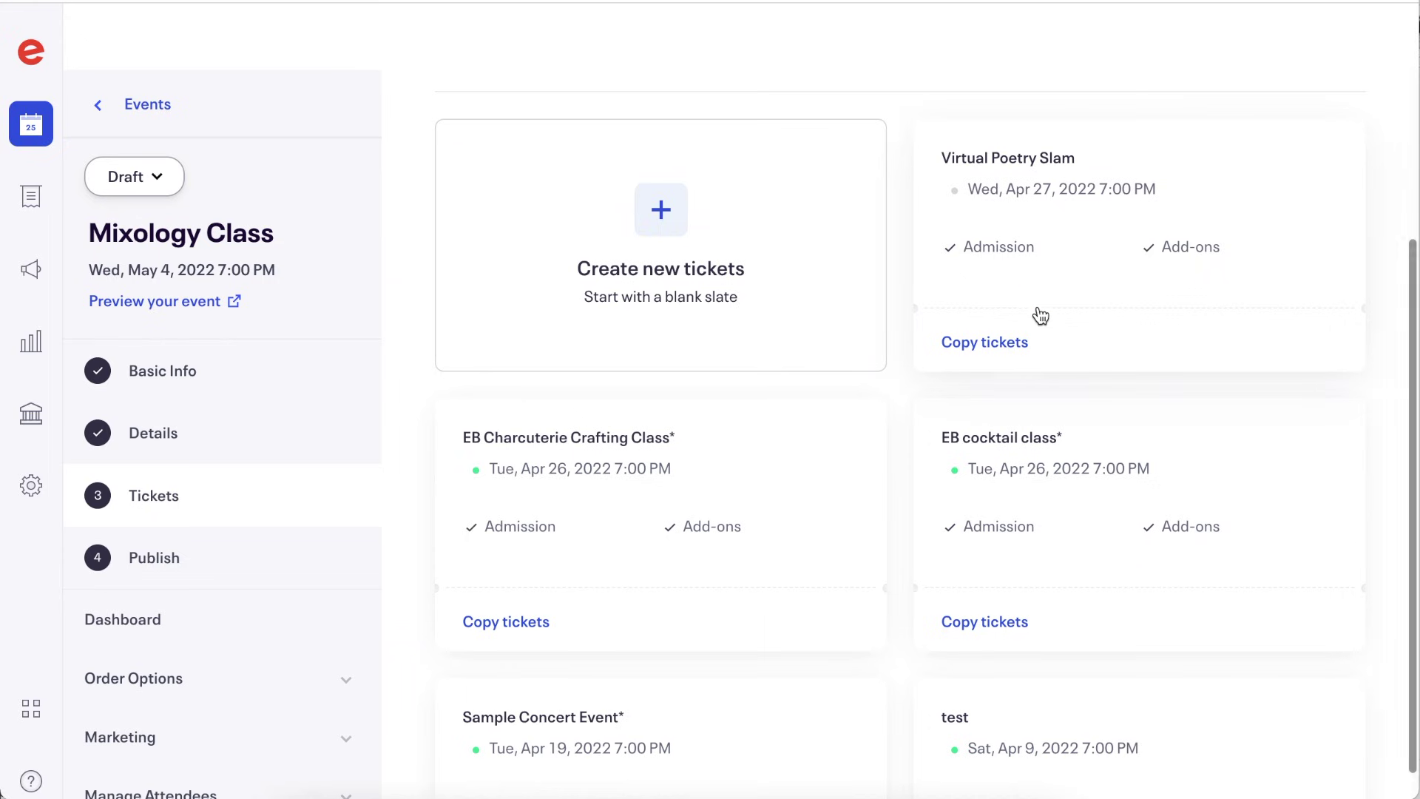
pyautogui.click(1021, 346)
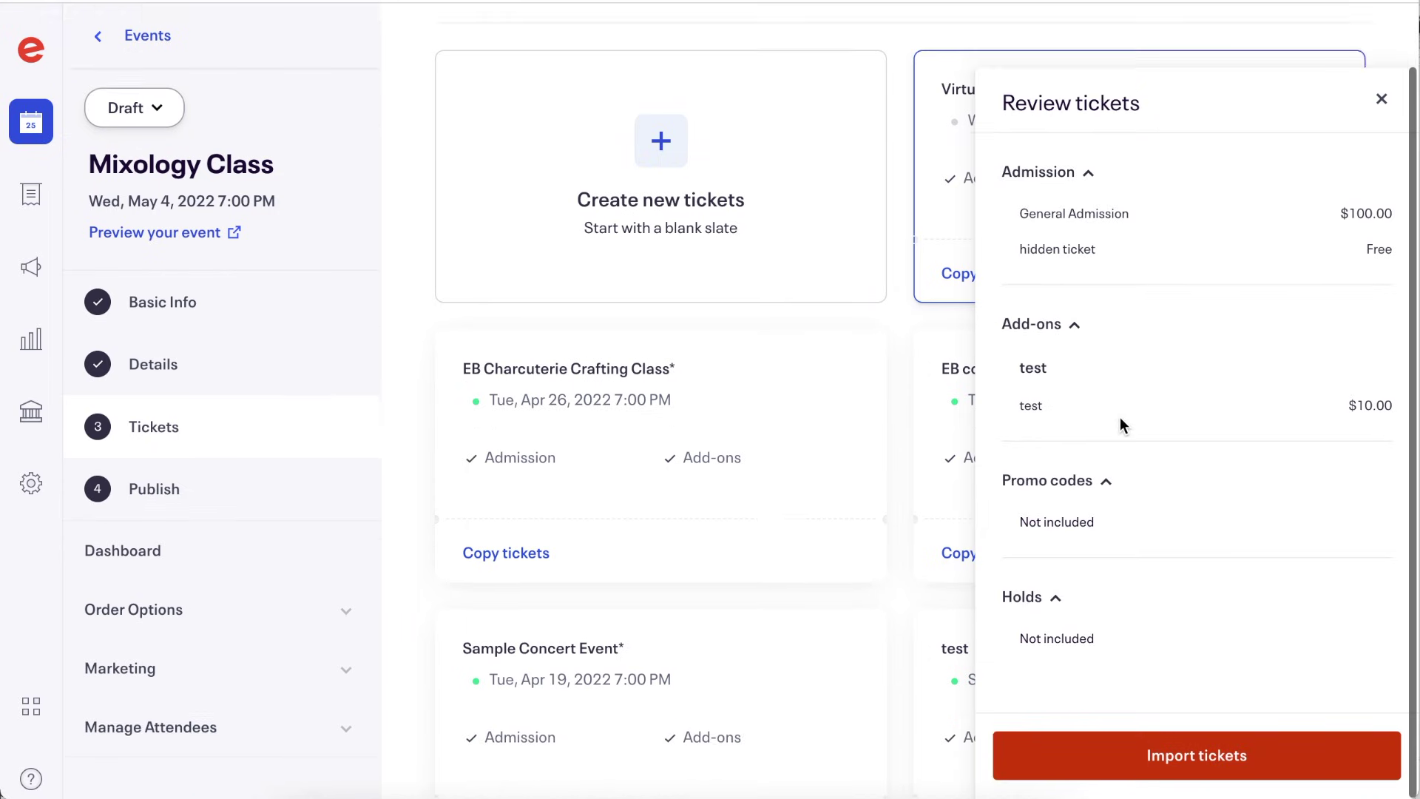
pyautogui.click(1157, 753)
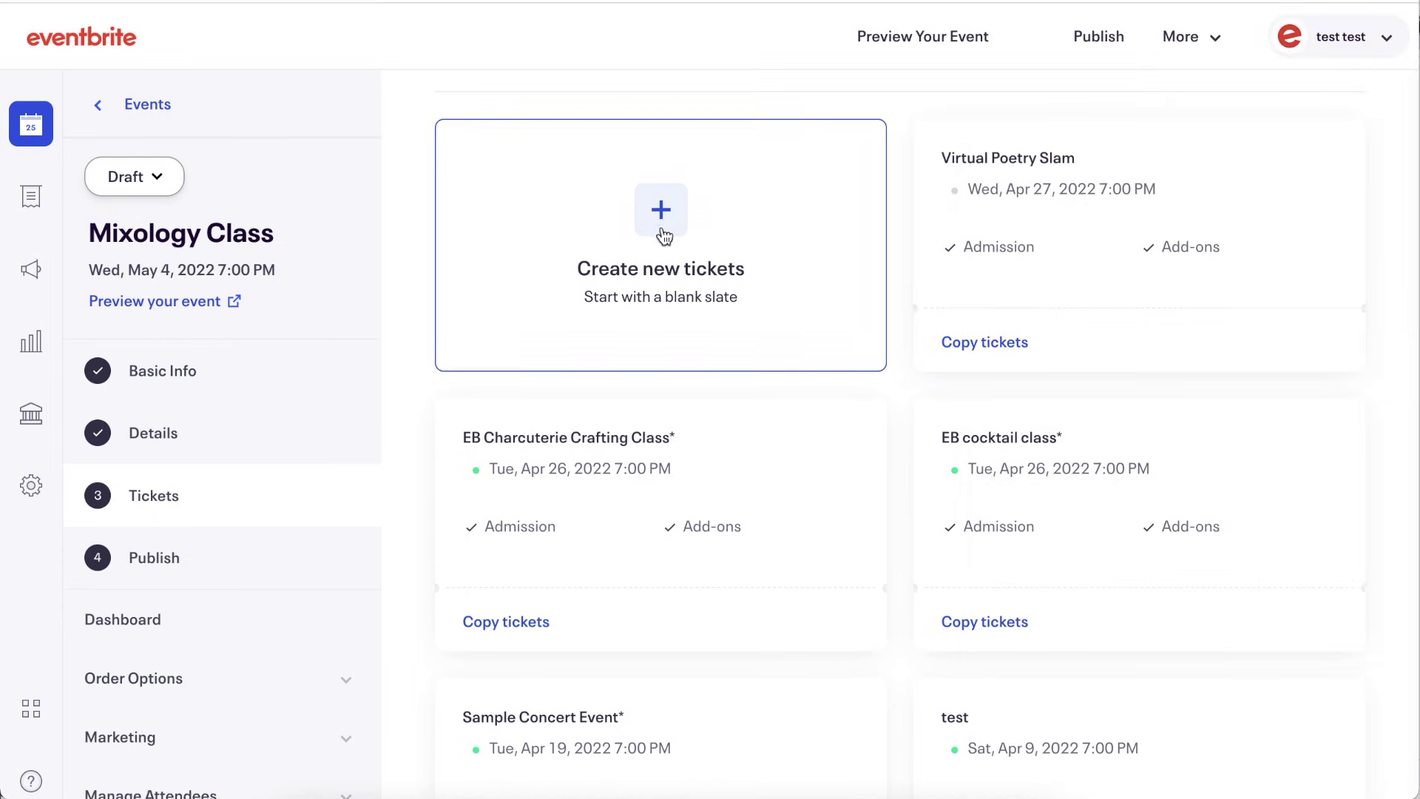
pyautogui.click(663, 222)
# Step: Add a paid 'Members' ticket with 100 available at a $10 price
pyautogui.click(965, 527)
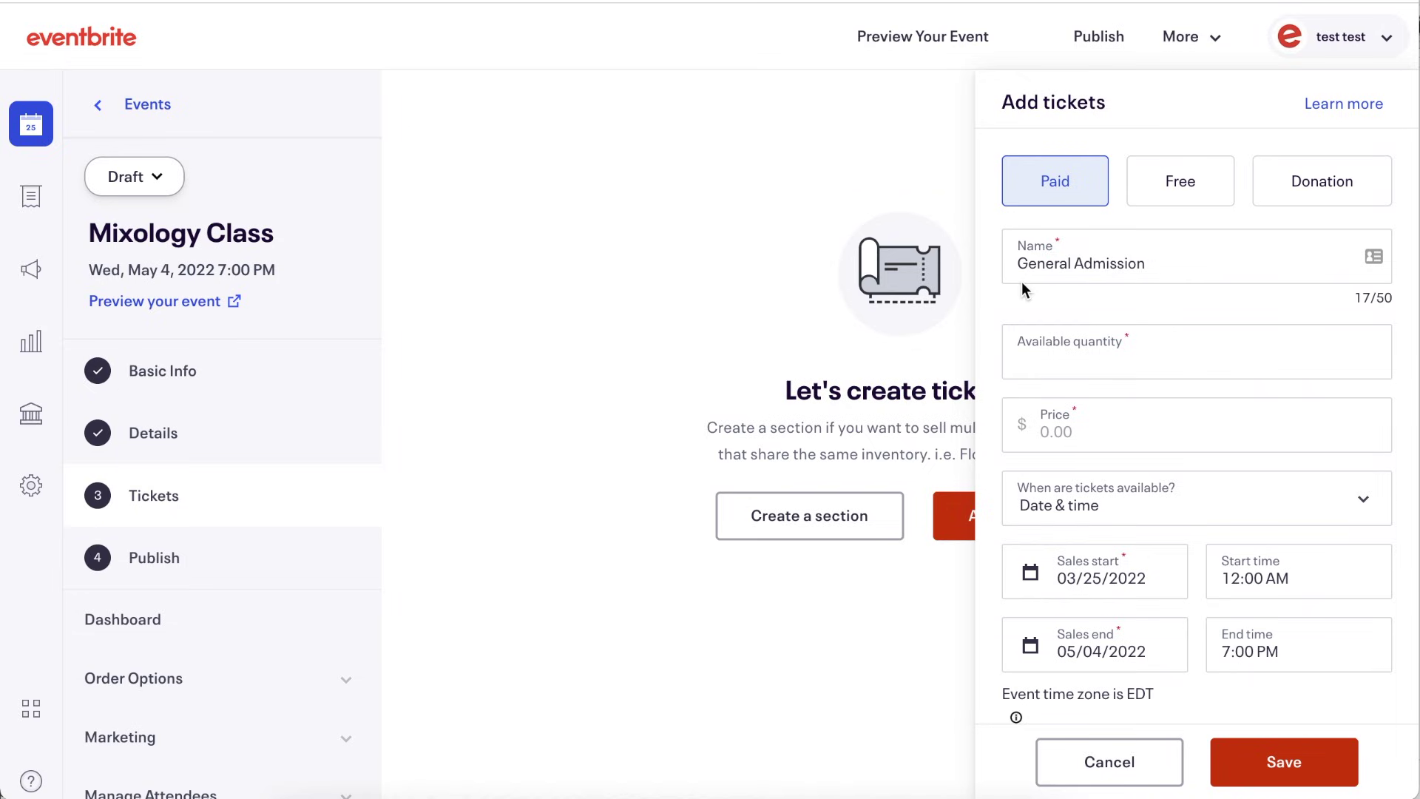
pyautogui.tripleClick(1022, 279)
pyautogui.write('Members')
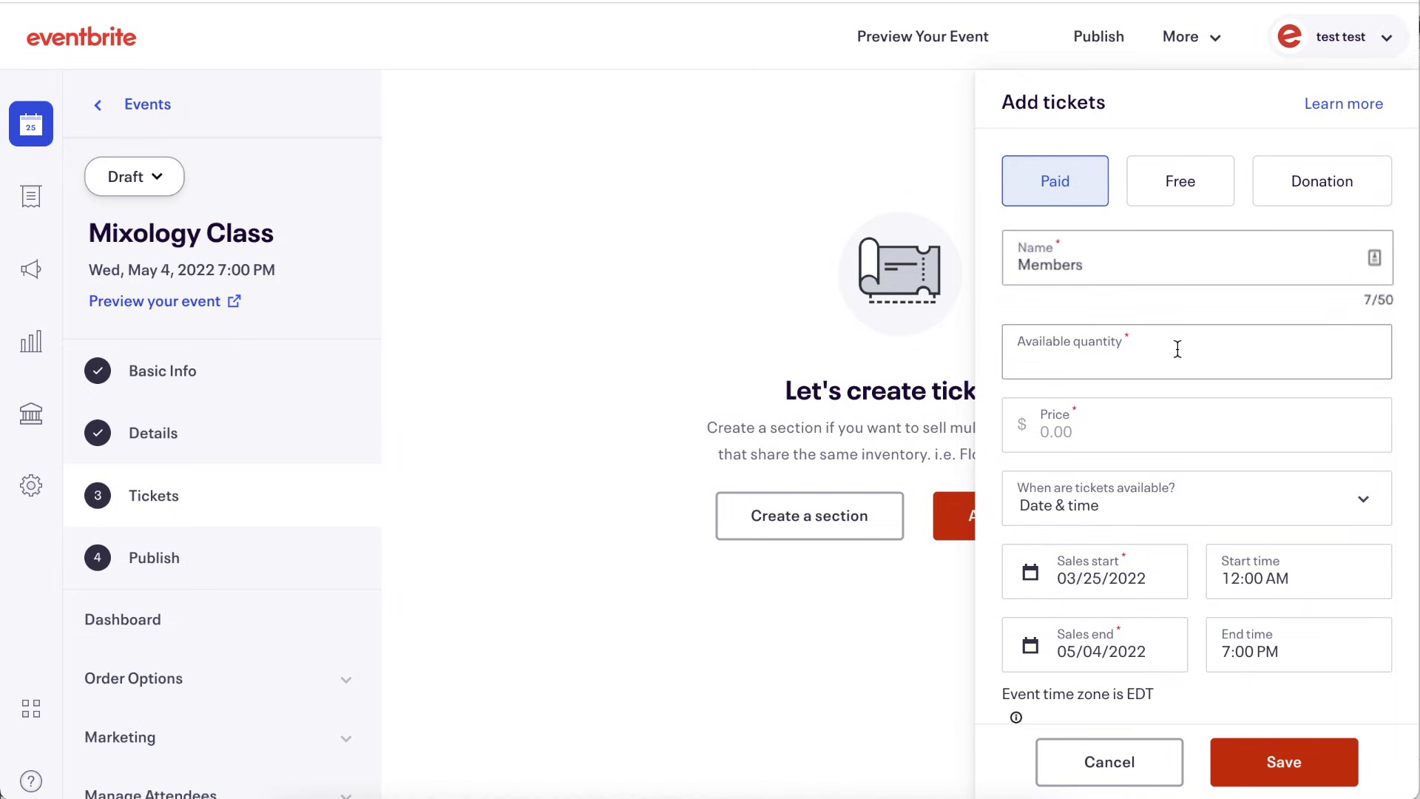
pyautogui.click(1177, 349)
pyautogui.write('100')
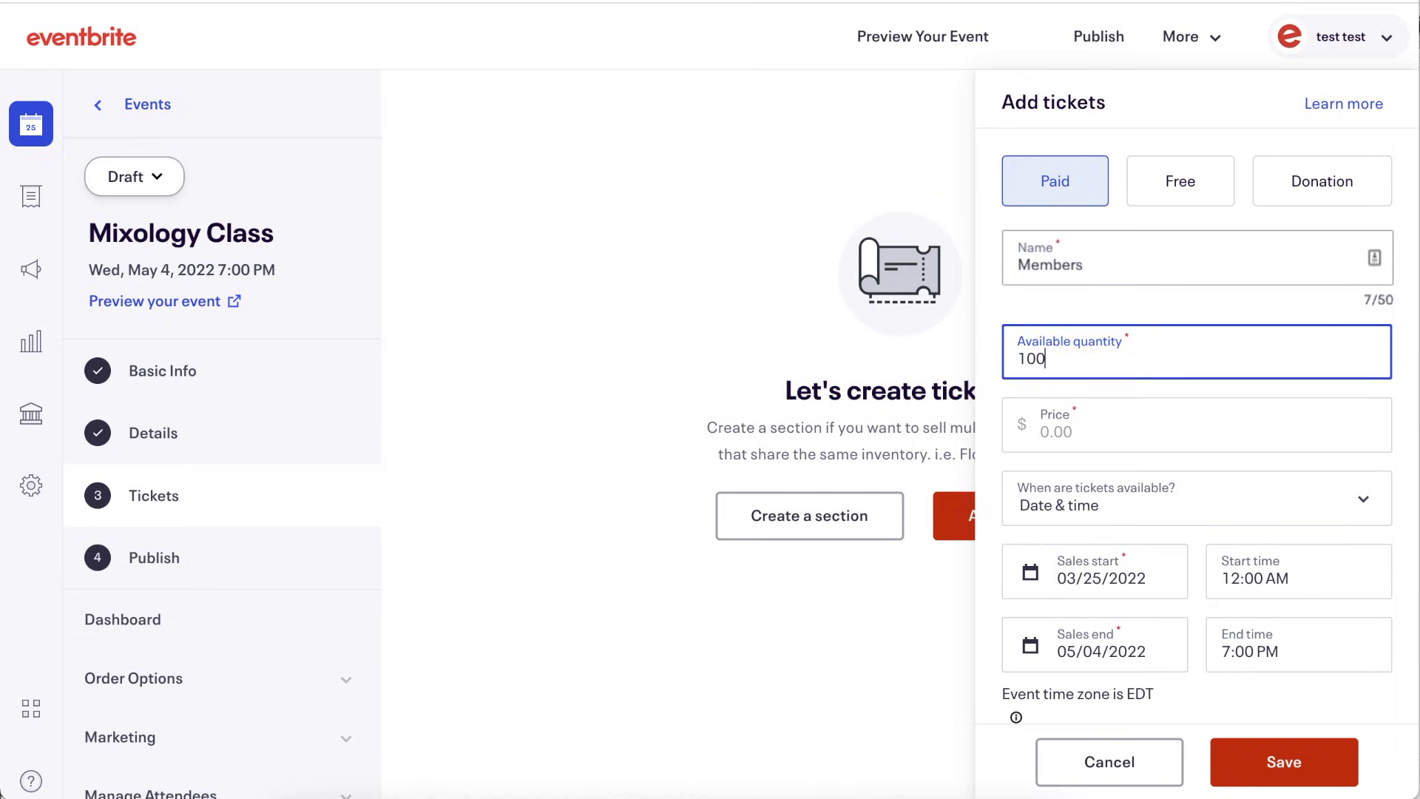
pyautogui.click(1117, 420)
pyautogui.write('10')
# Step: Pass ticket fees to buyers and check the $12.73 buyer total breakdown
pyautogui.scroll(-3, 1023, 420)
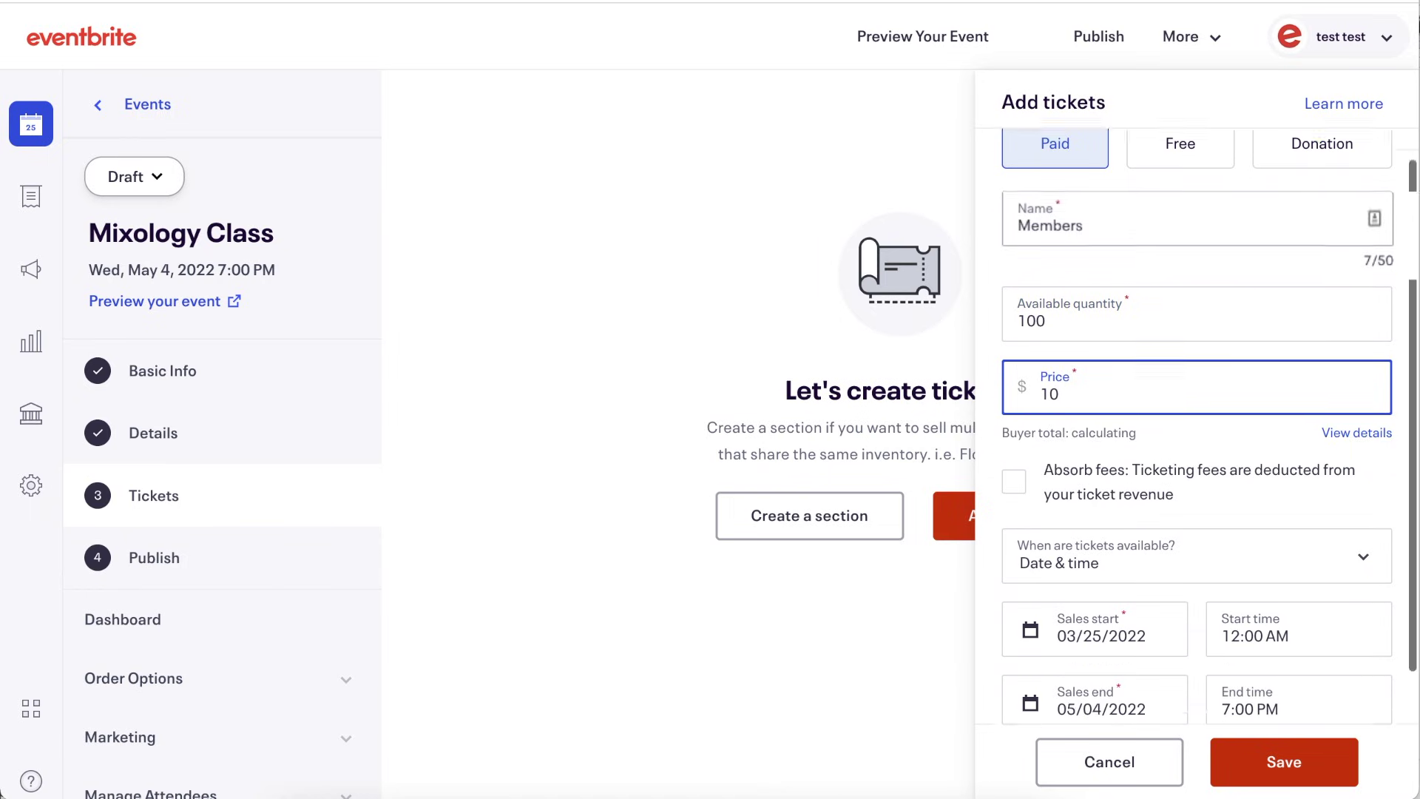
pyautogui.press('Tab')
pyautogui.click(1017, 410)
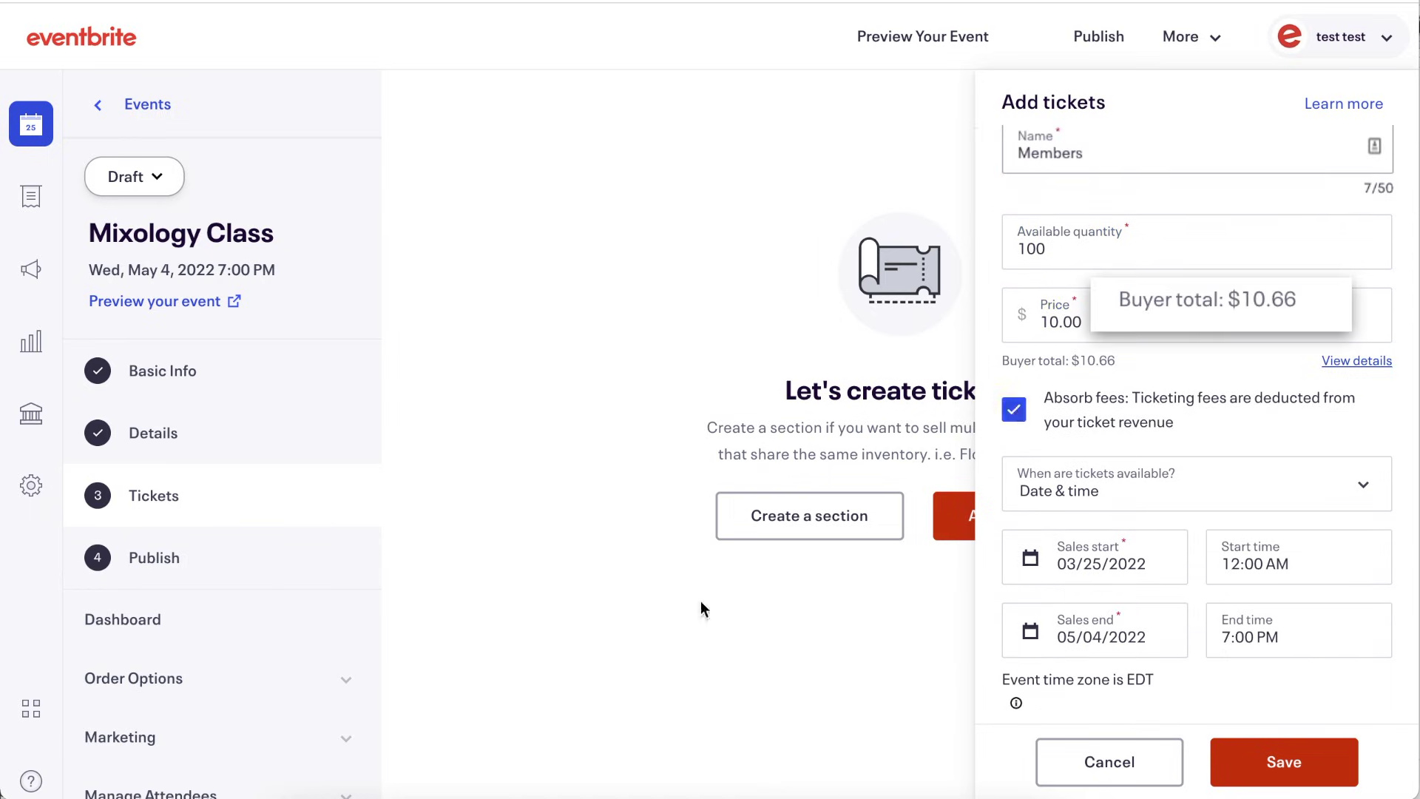
pyautogui.click(1015, 423)
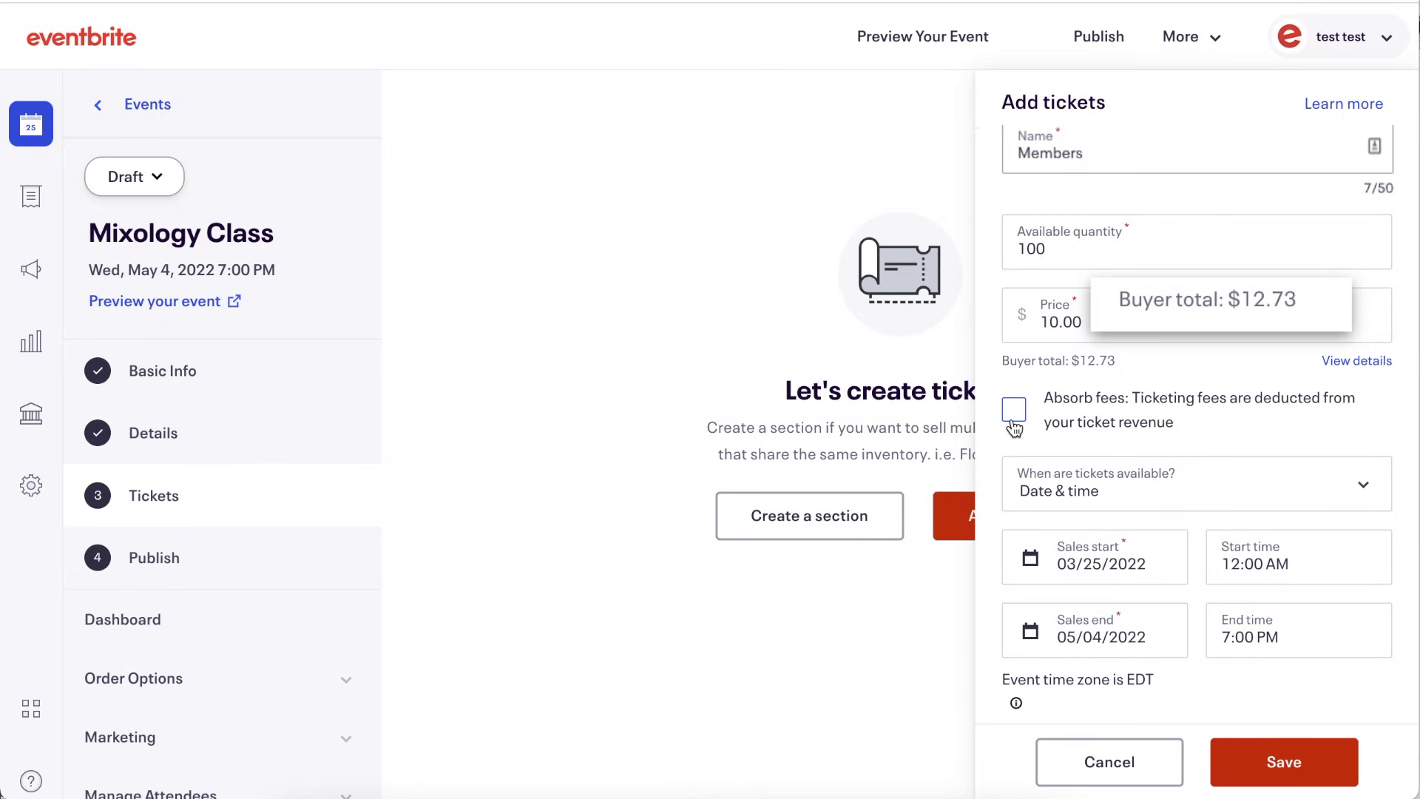
pyautogui.click(1353, 361)
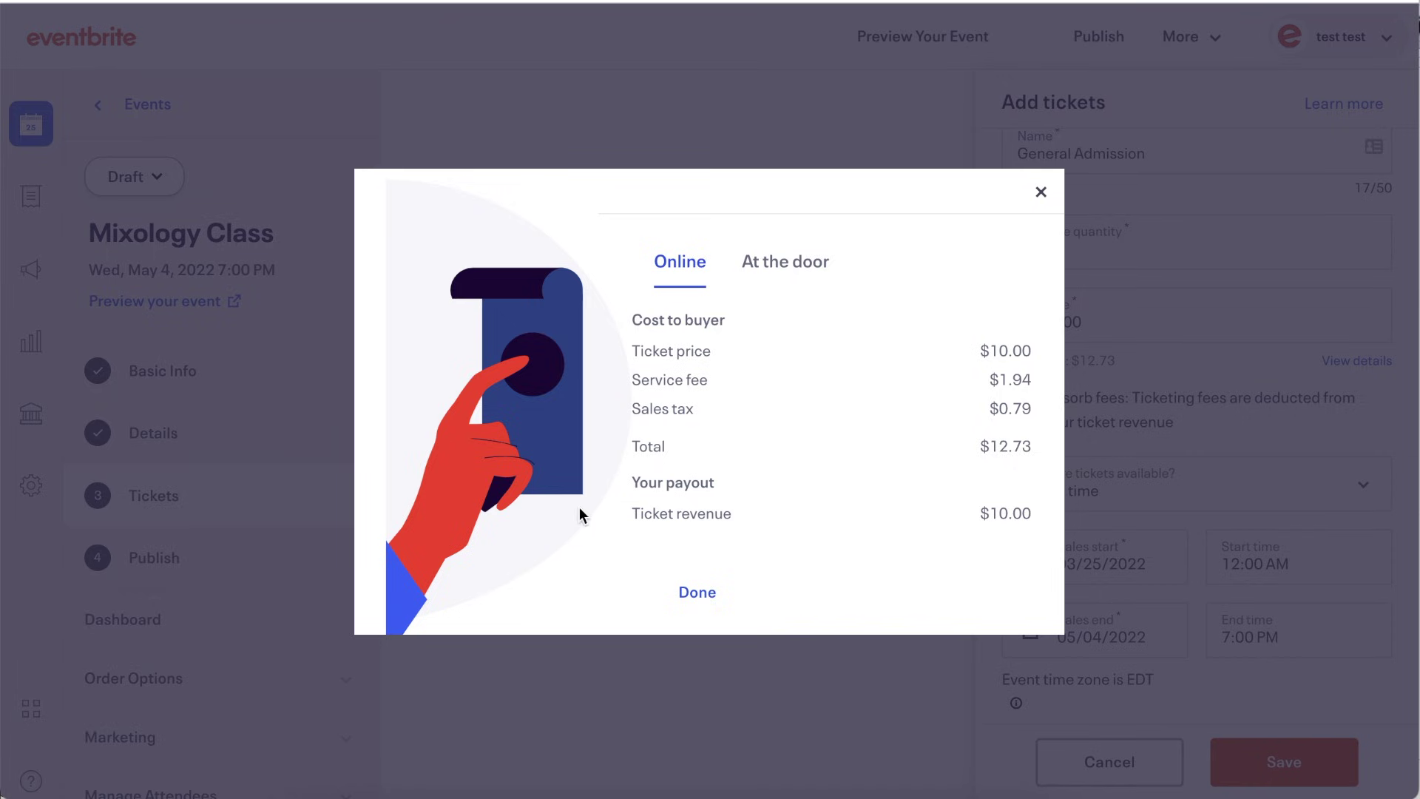
pyautogui.click(701, 593)
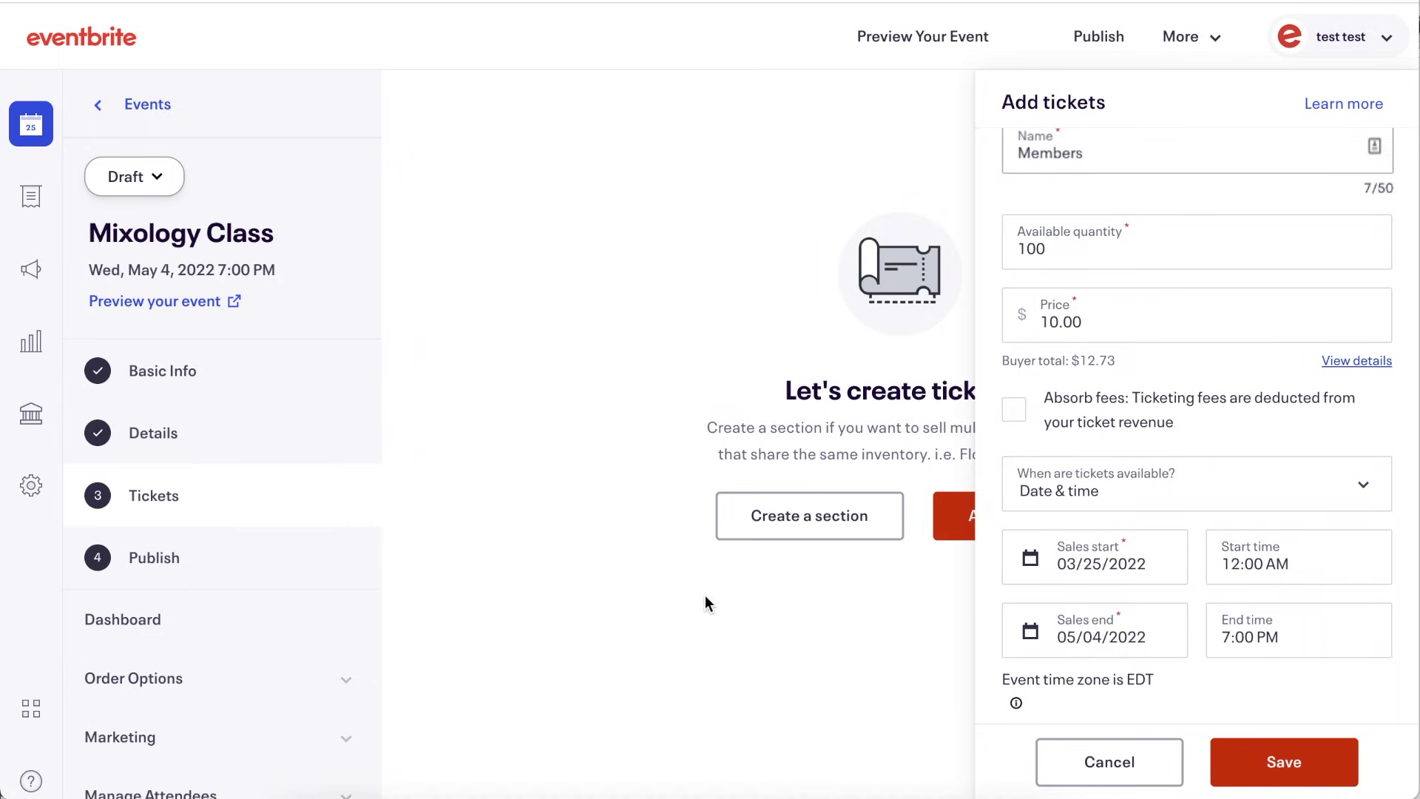
pyautogui.scroll(-1, 1115, 402)
pyautogui.scroll(-1, 1115, 401)
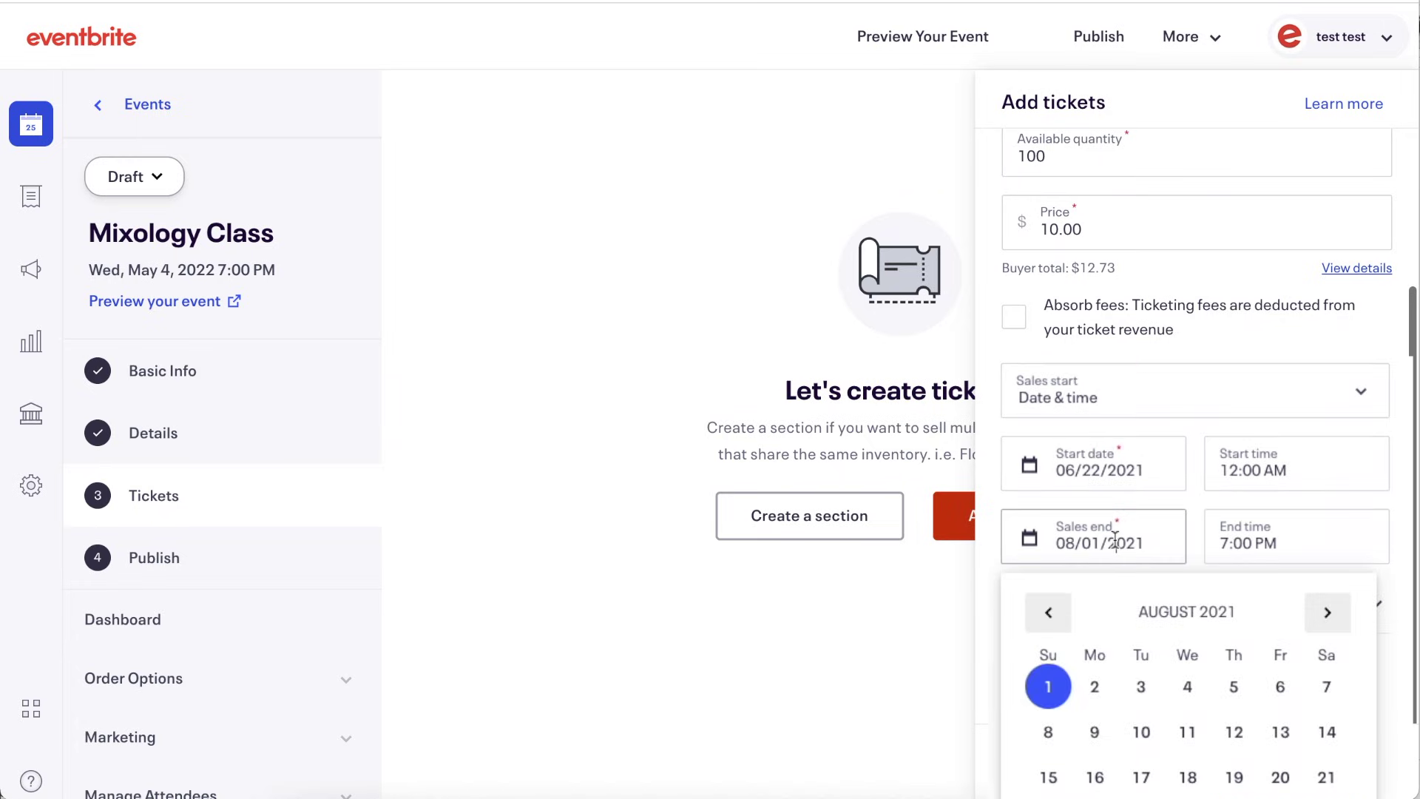
pyautogui.click(1048, 611)
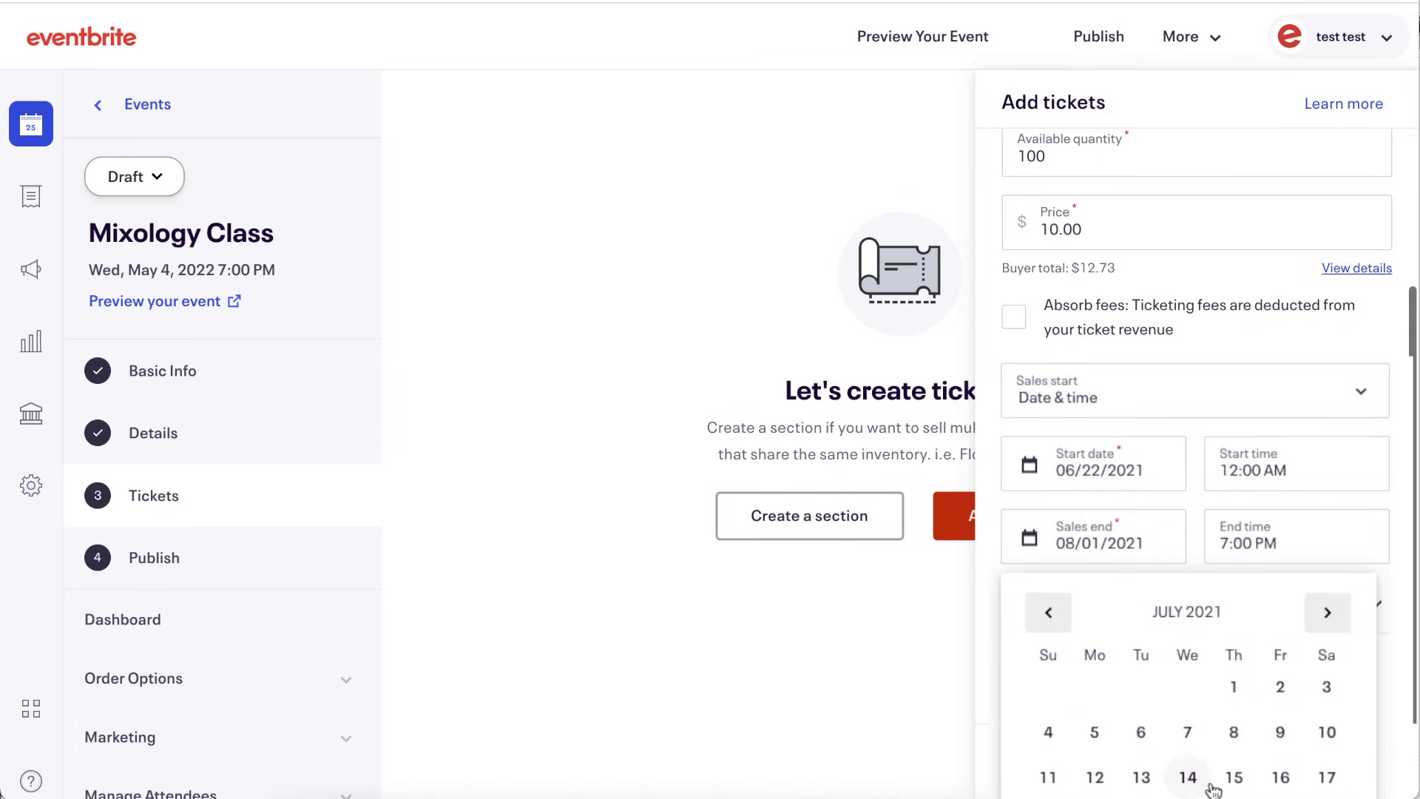
pyautogui.click(1183, 775)
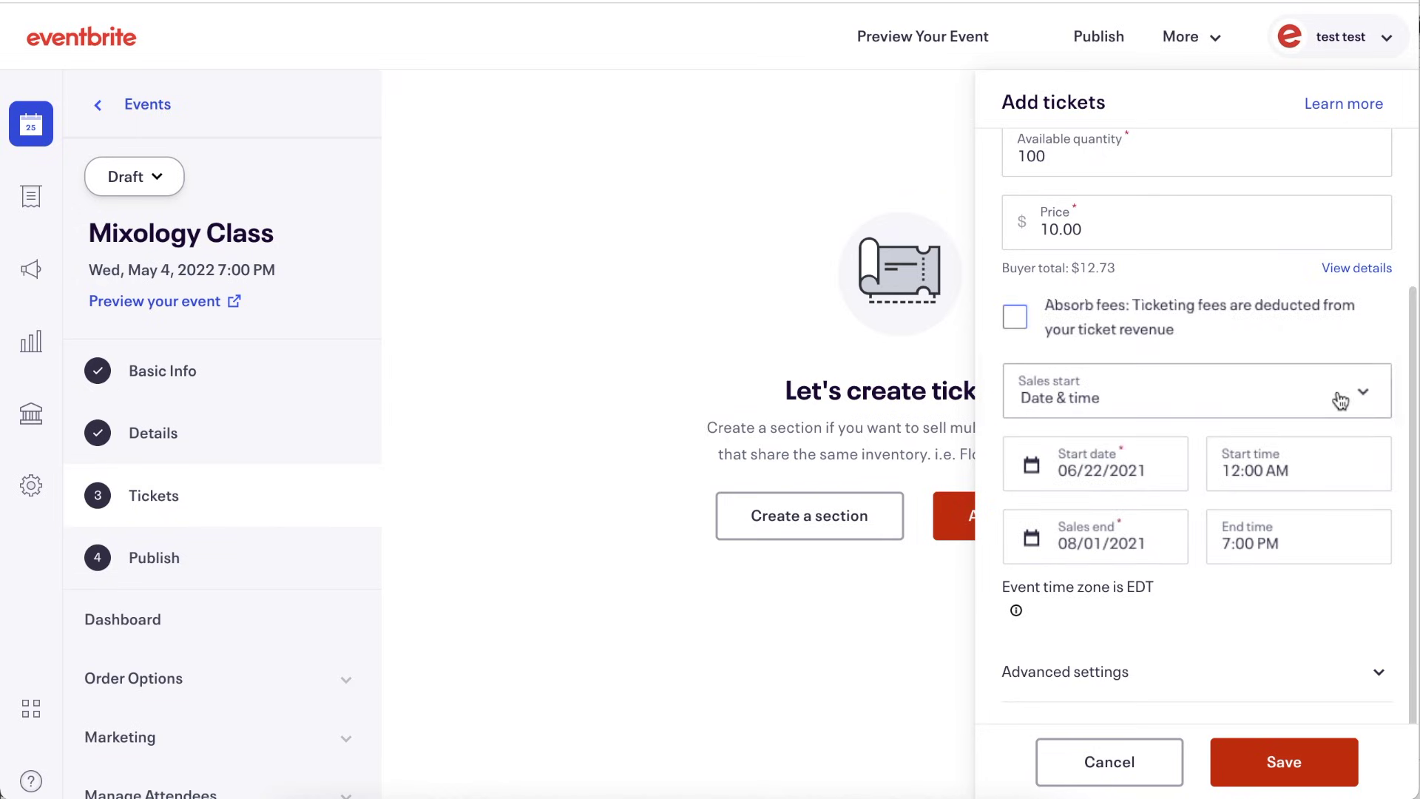
pyautogui.click(1358, 398)
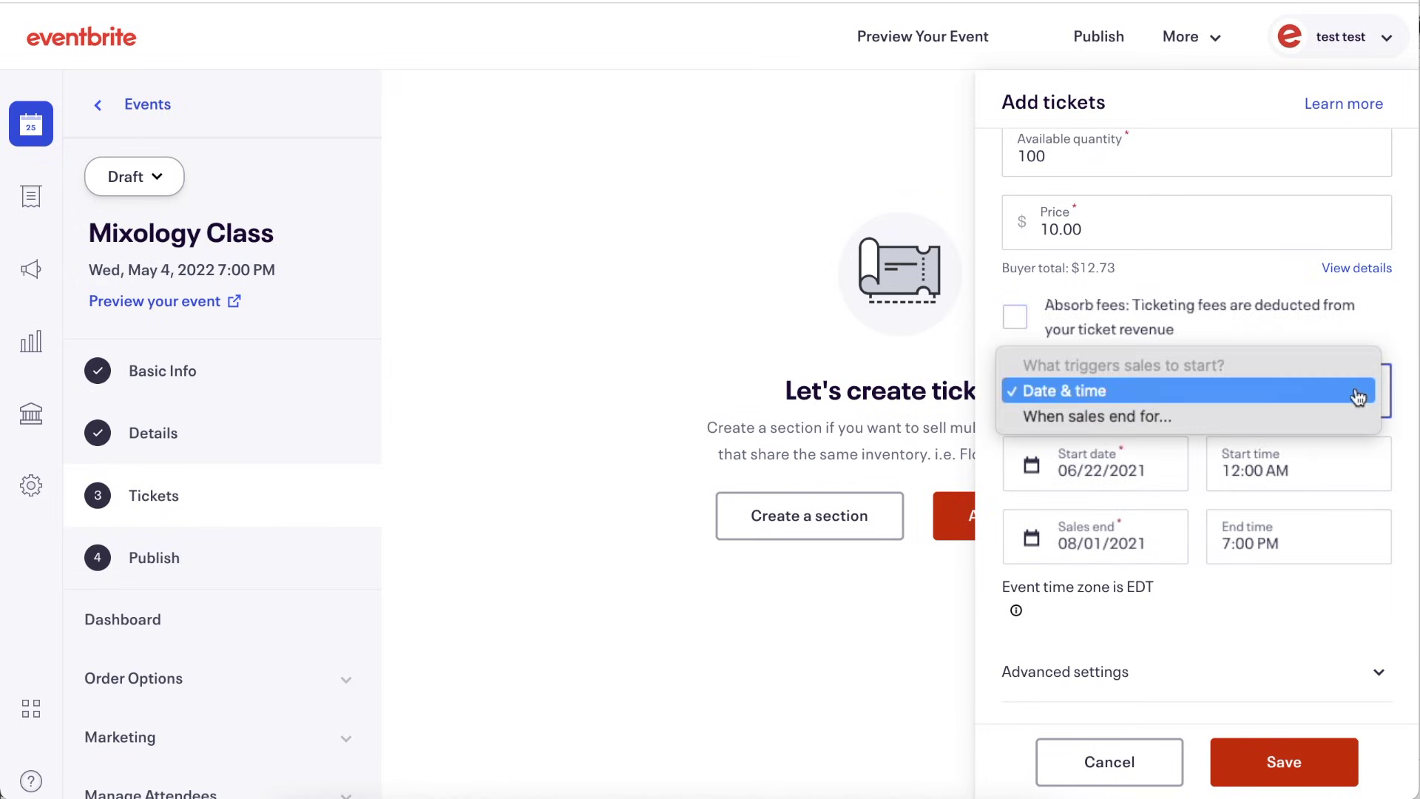
pyautogui.click(1325, 416)
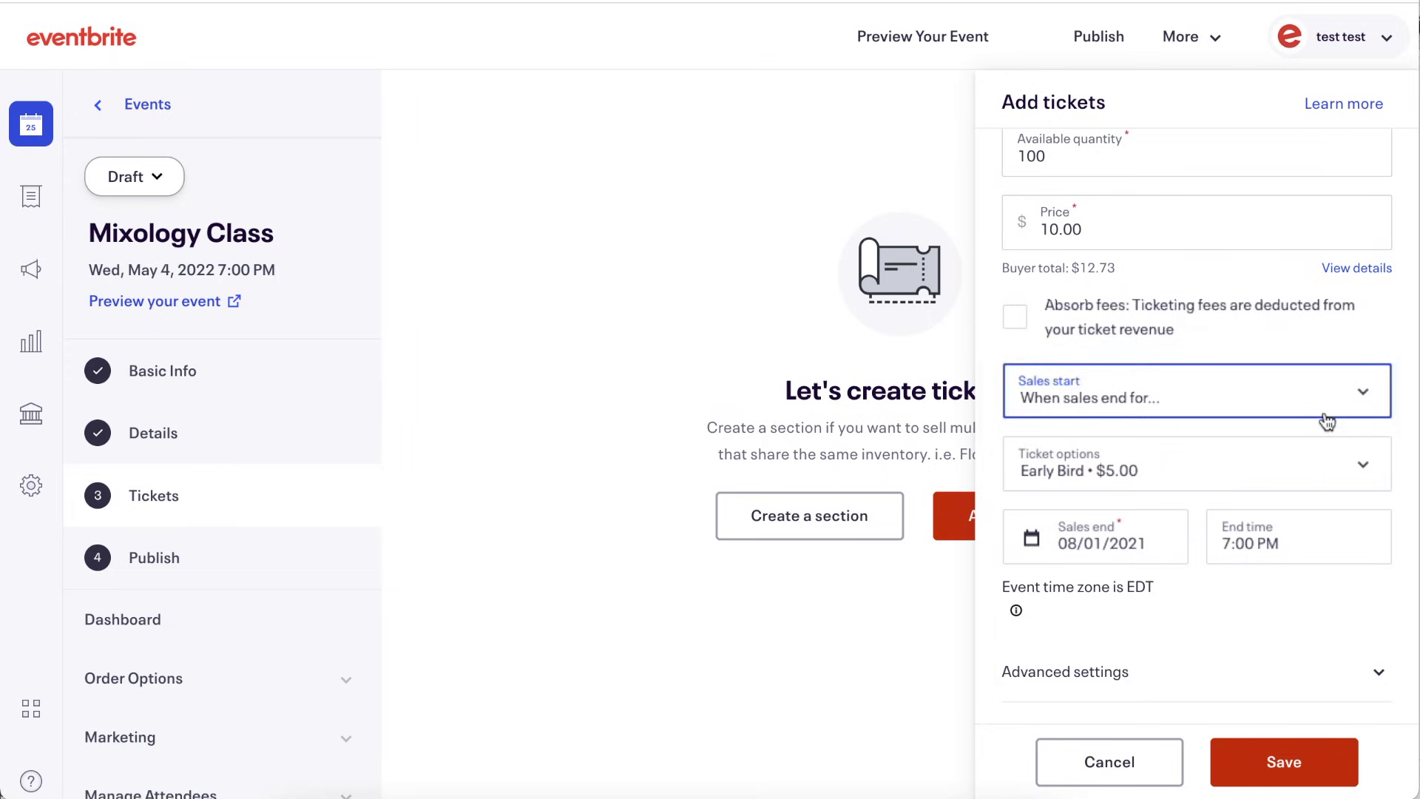
pyautogui.click(1354, 479)
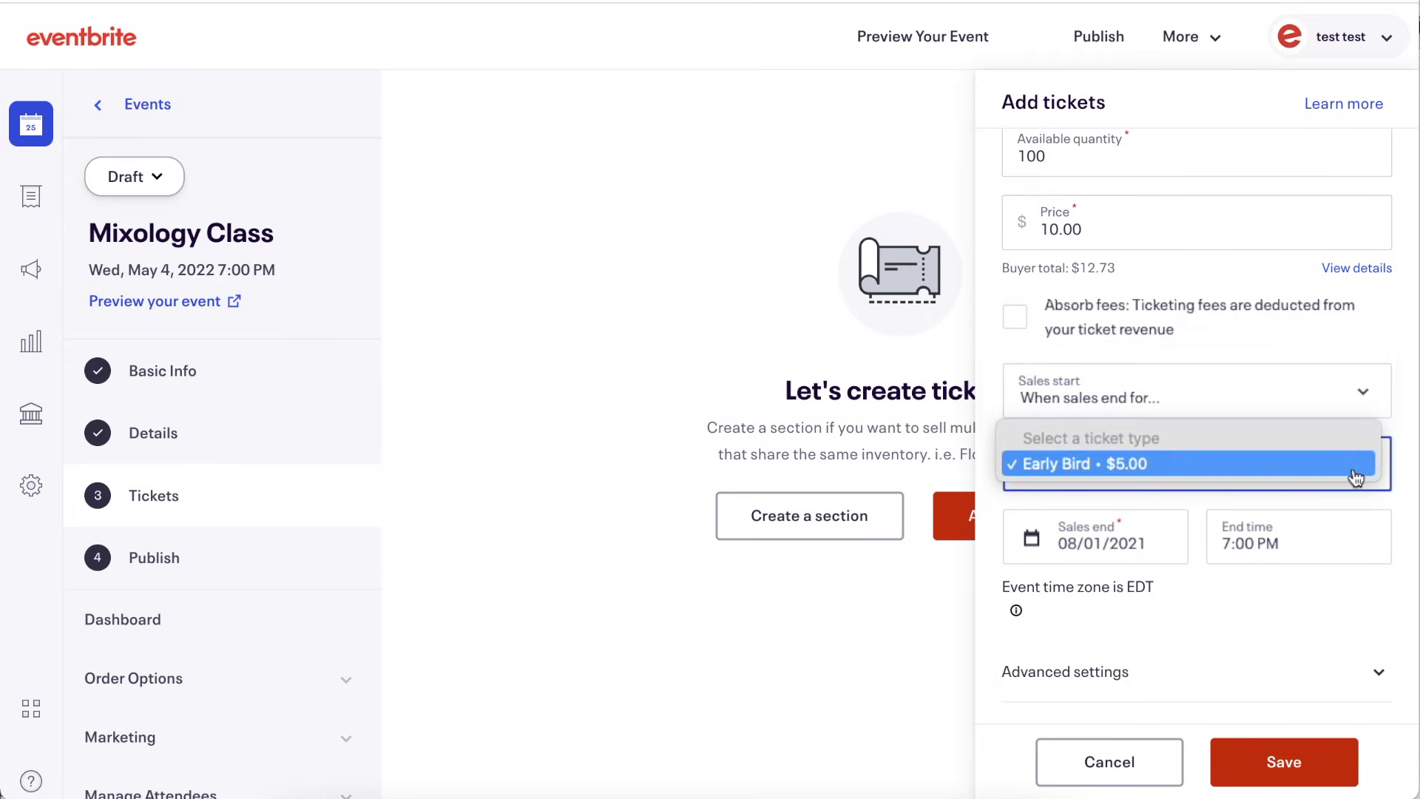
pyautogui.click(1356, 477)
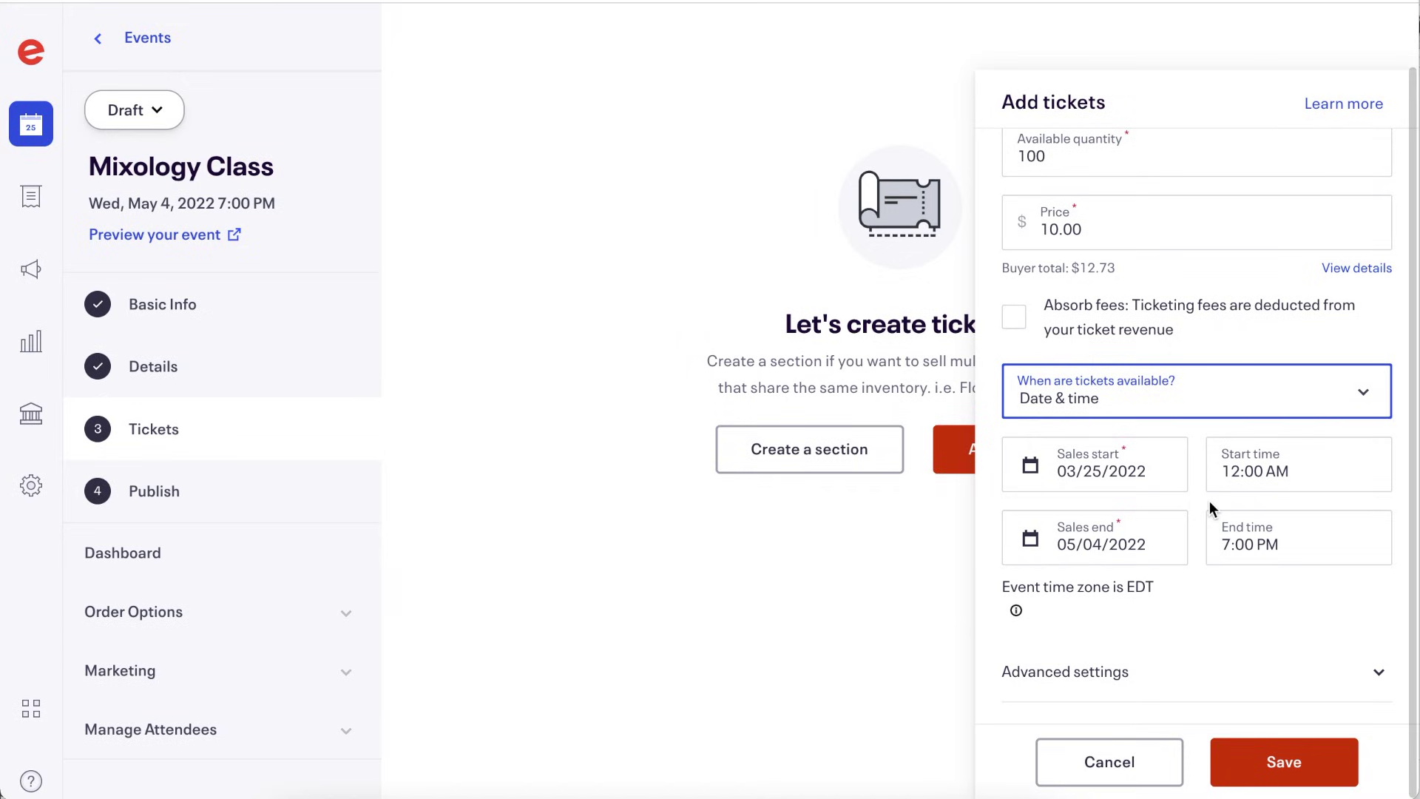
# Step: Give the Members ticket the description 'more ticket details!' and keep its visibility Visible
pyautogui.click(1173, 671)
pyautogui.scroll(-6, 1191, 422)
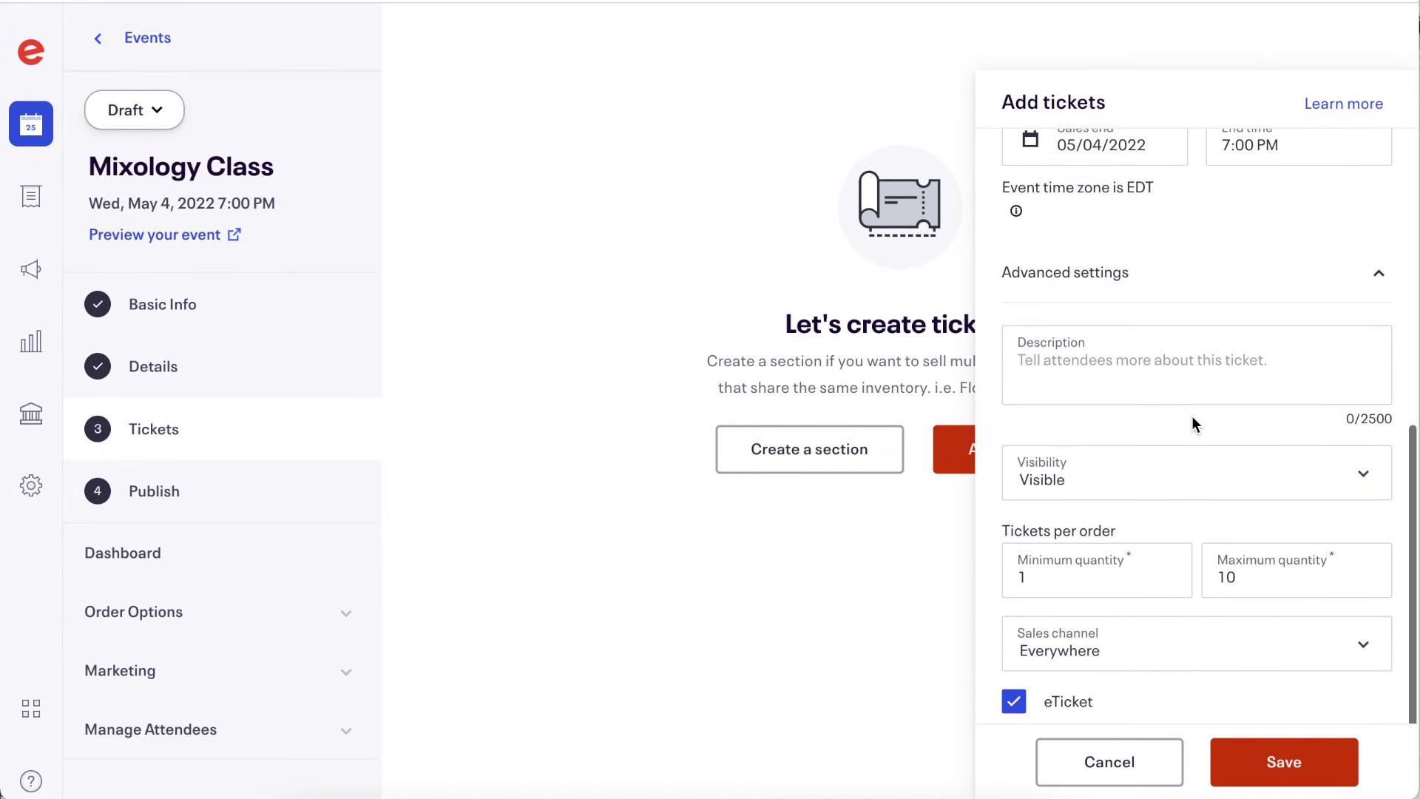
pyautogui.click(1124, 316)
pyautogui.write('m')
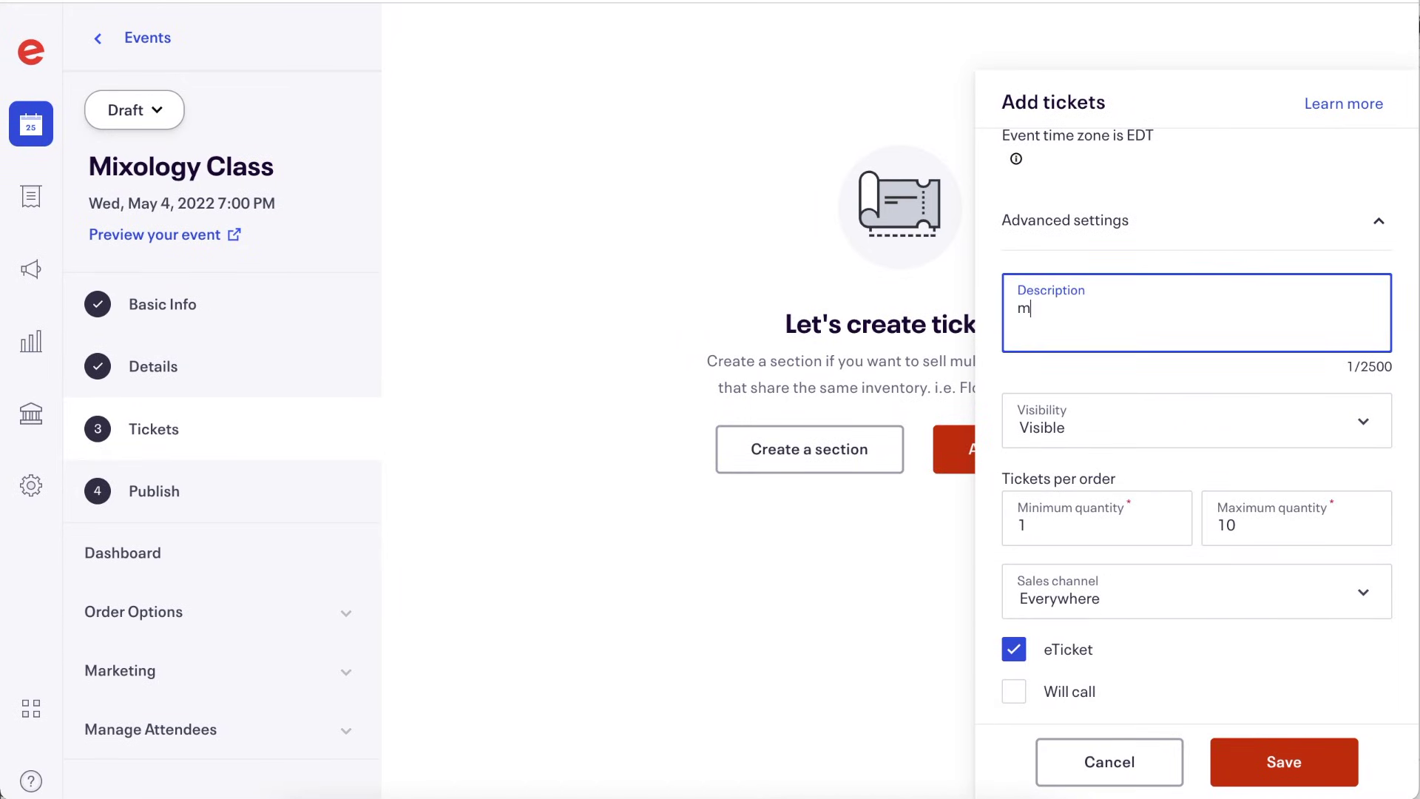
pyautogui.write('ore ticket details!')
pyautogui.scroll(-1, 1209, 426)
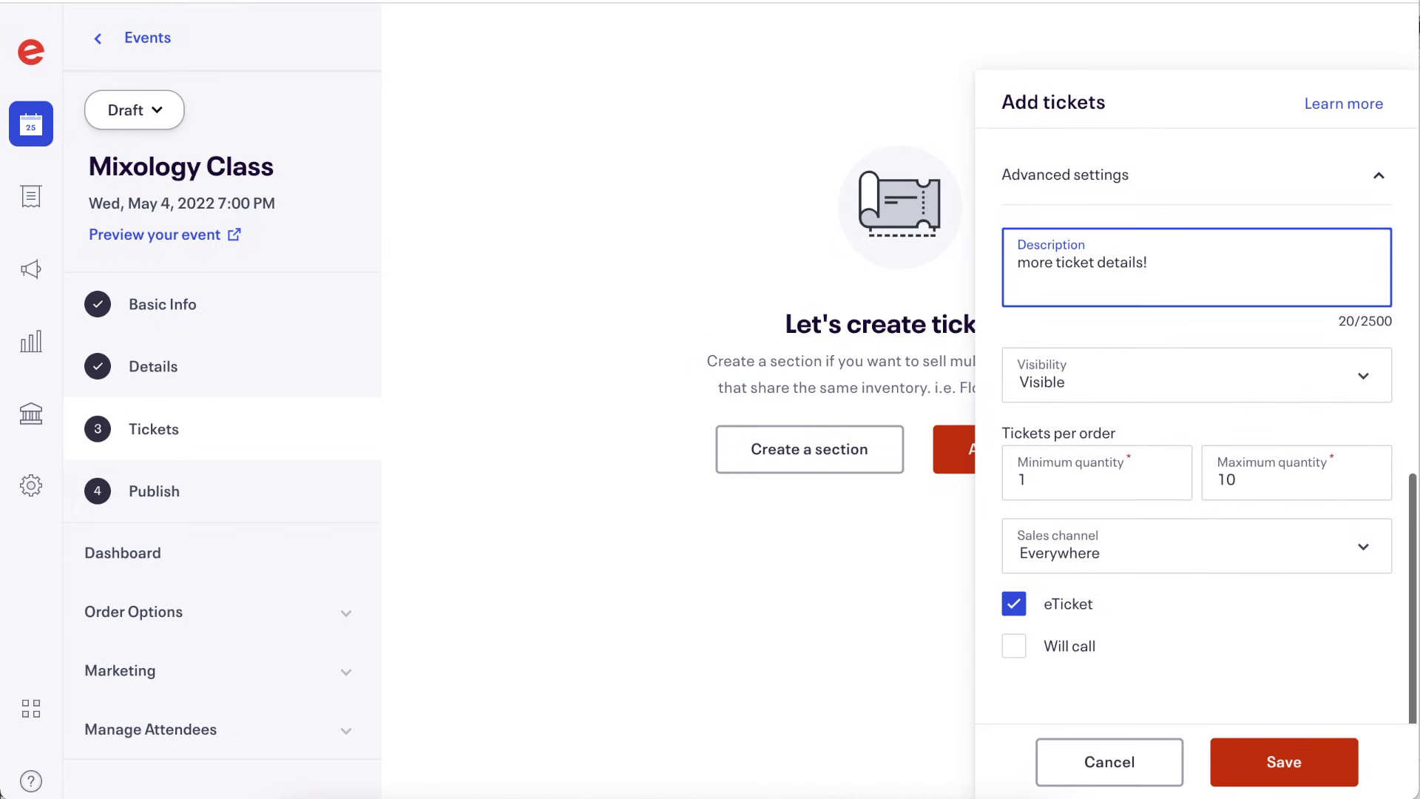
pyautogui.click(1154, 382)
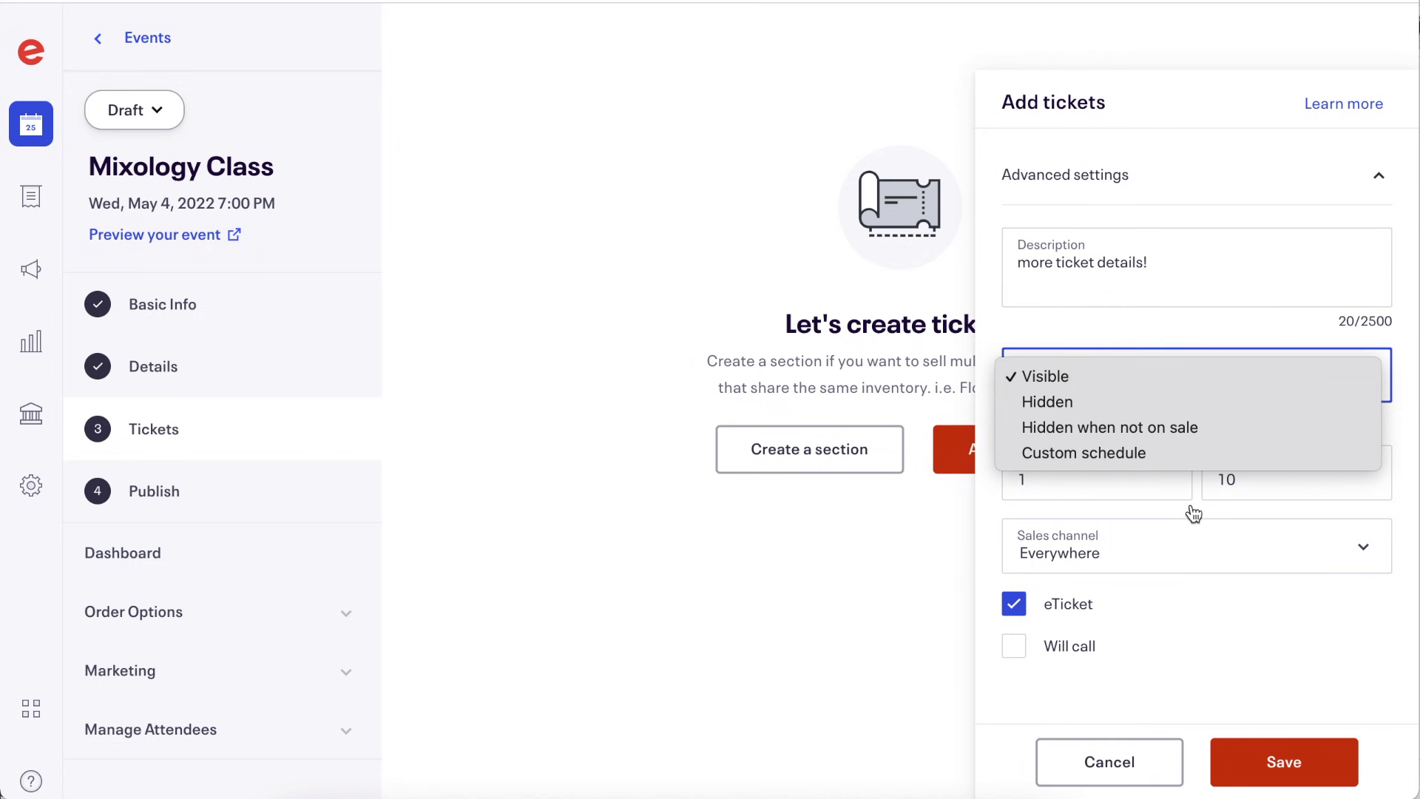
pyautogui.click(1195, 508)
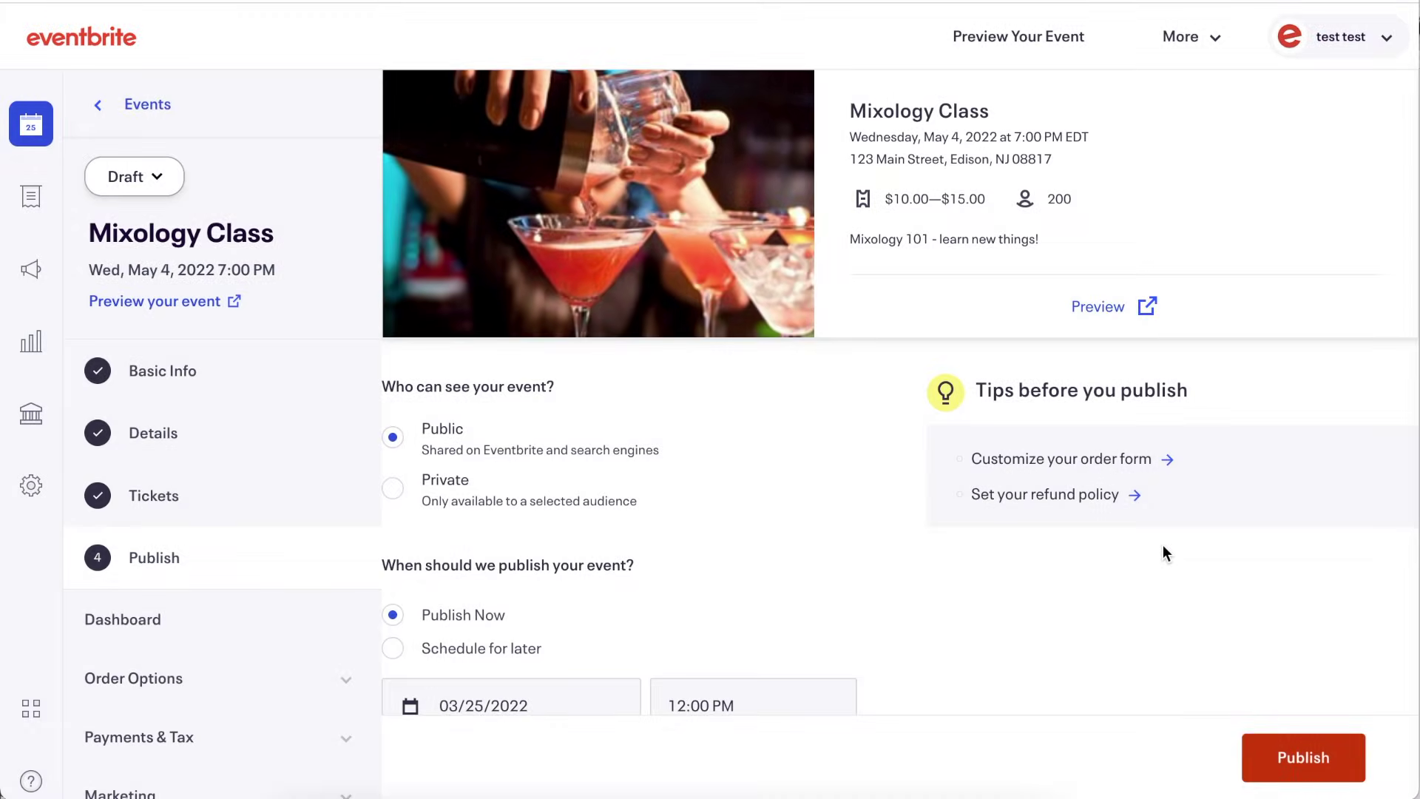
# Step: Open Payment Options under Payments & Tax for Mixology Class
pyautogui.scroll(-1, 374, 641)
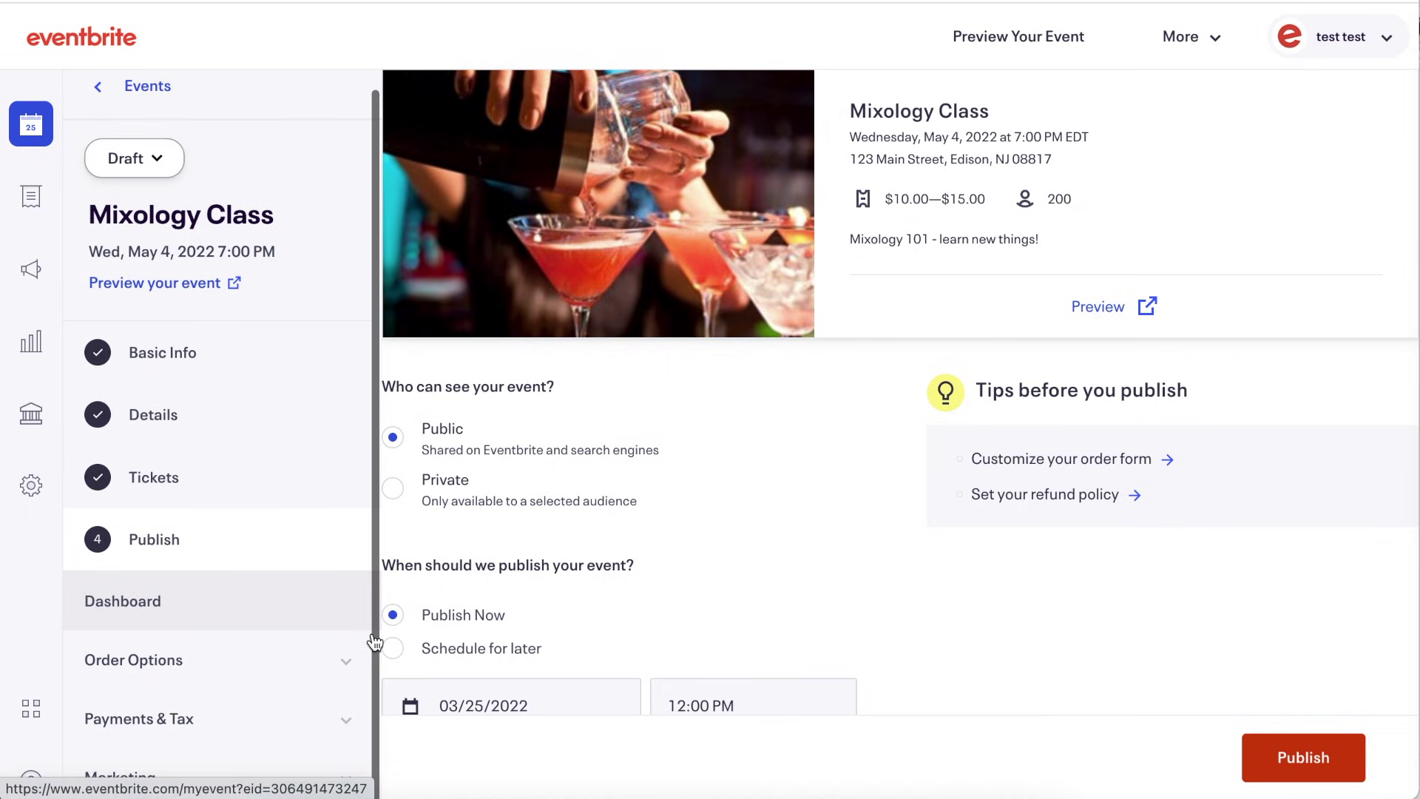
pyautogui.click(355, 717)
pyautogui.scroll(-3, 296, 717)
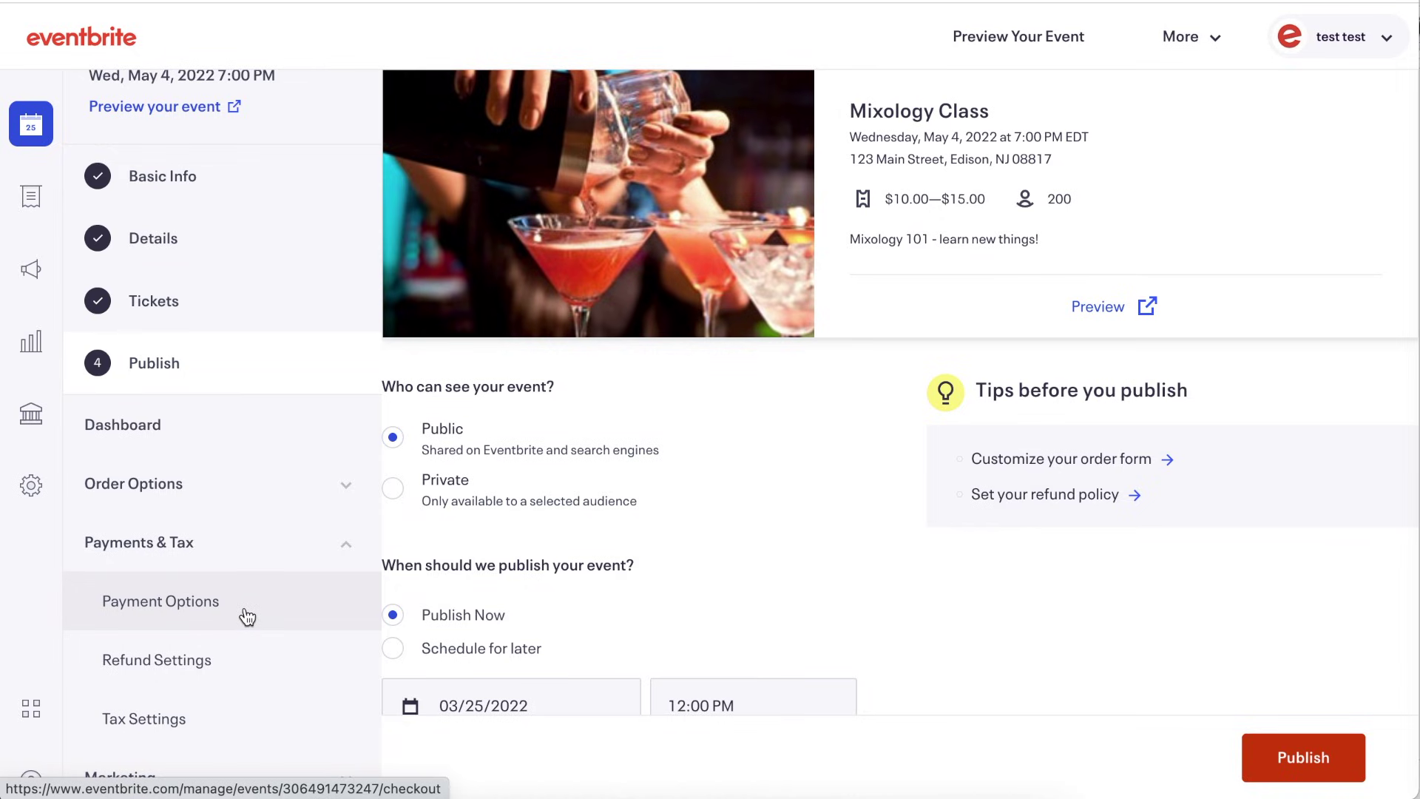
pyautogui.click(247, 617)
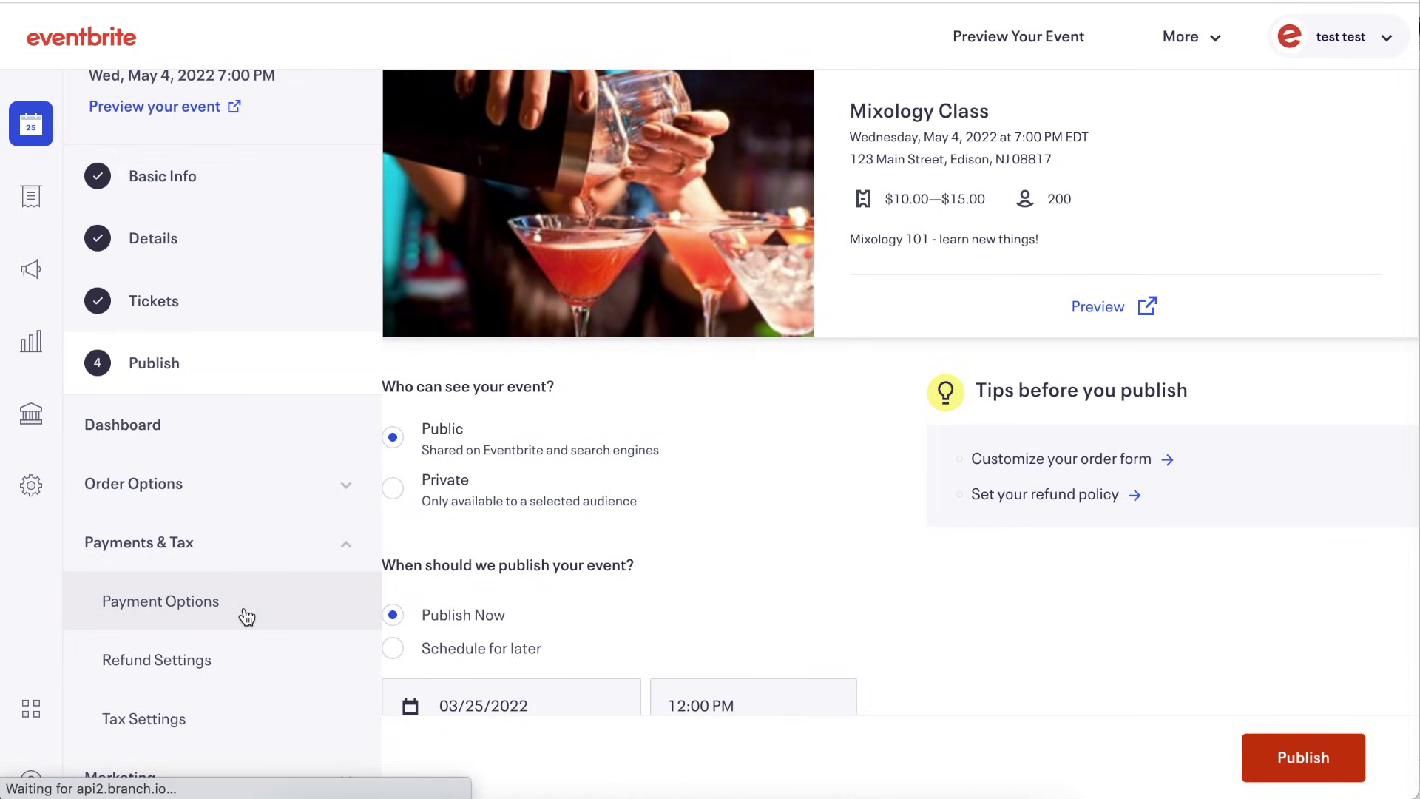
# Step: Switch the payment processor from PayPal to Eventbrite Payment Processing and save the payment settings
pyautogui.scroll(-2, 480, 362)
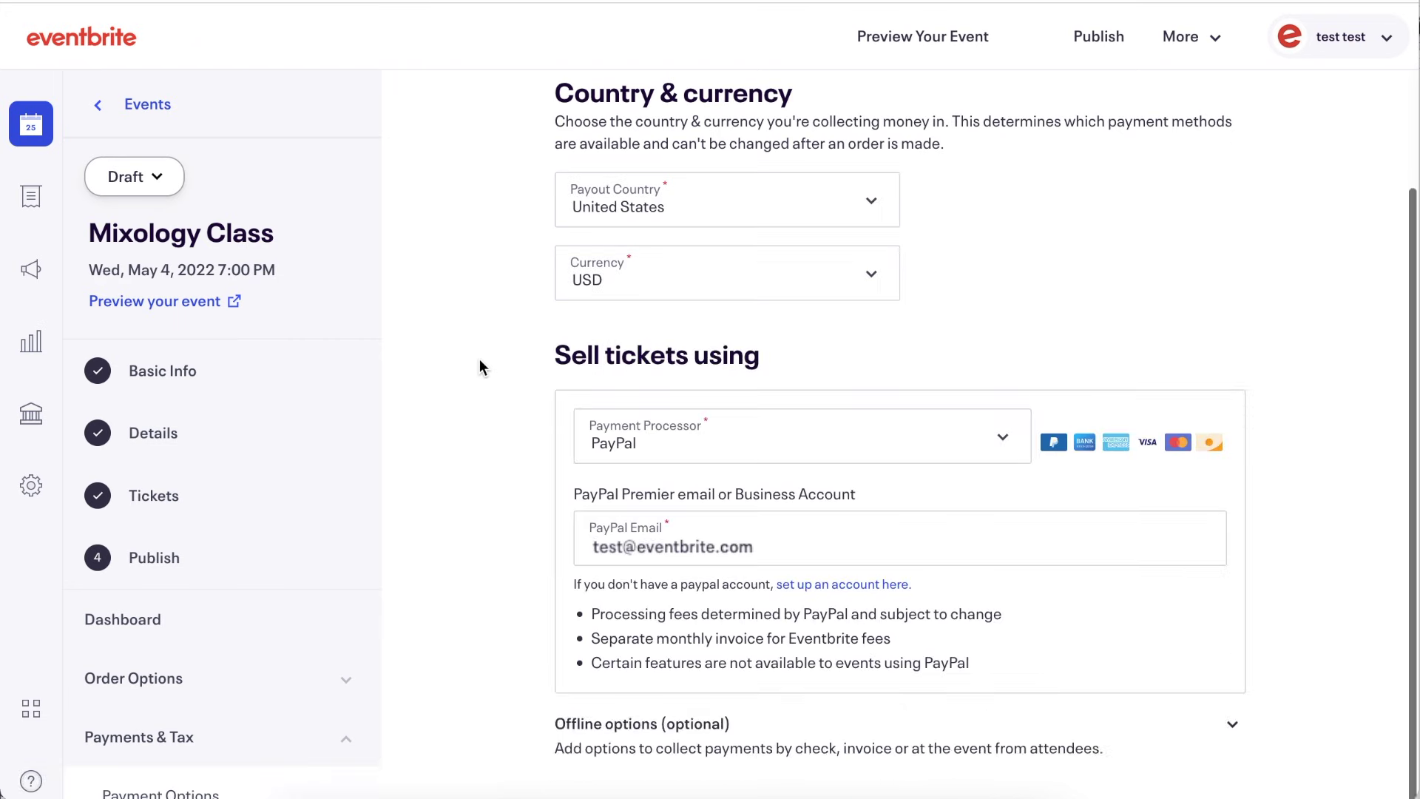
pyautogui.click(933, 438)
pyautogui.click(963, 386)
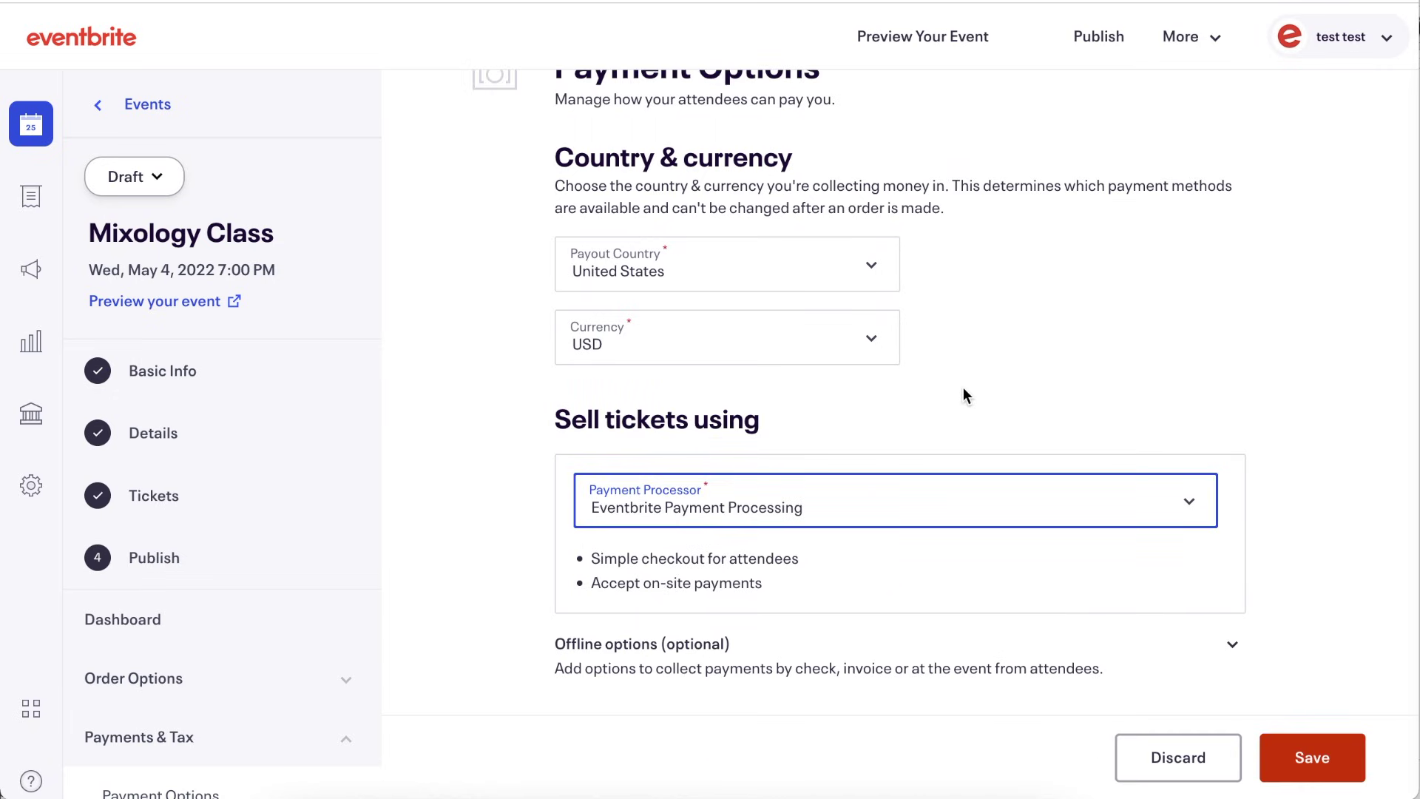
pyautogui.scroll(-1, 1147, 637)
pyautogui.click(1234, 580)
pyautogui.scroll(-2, 1240, 586)
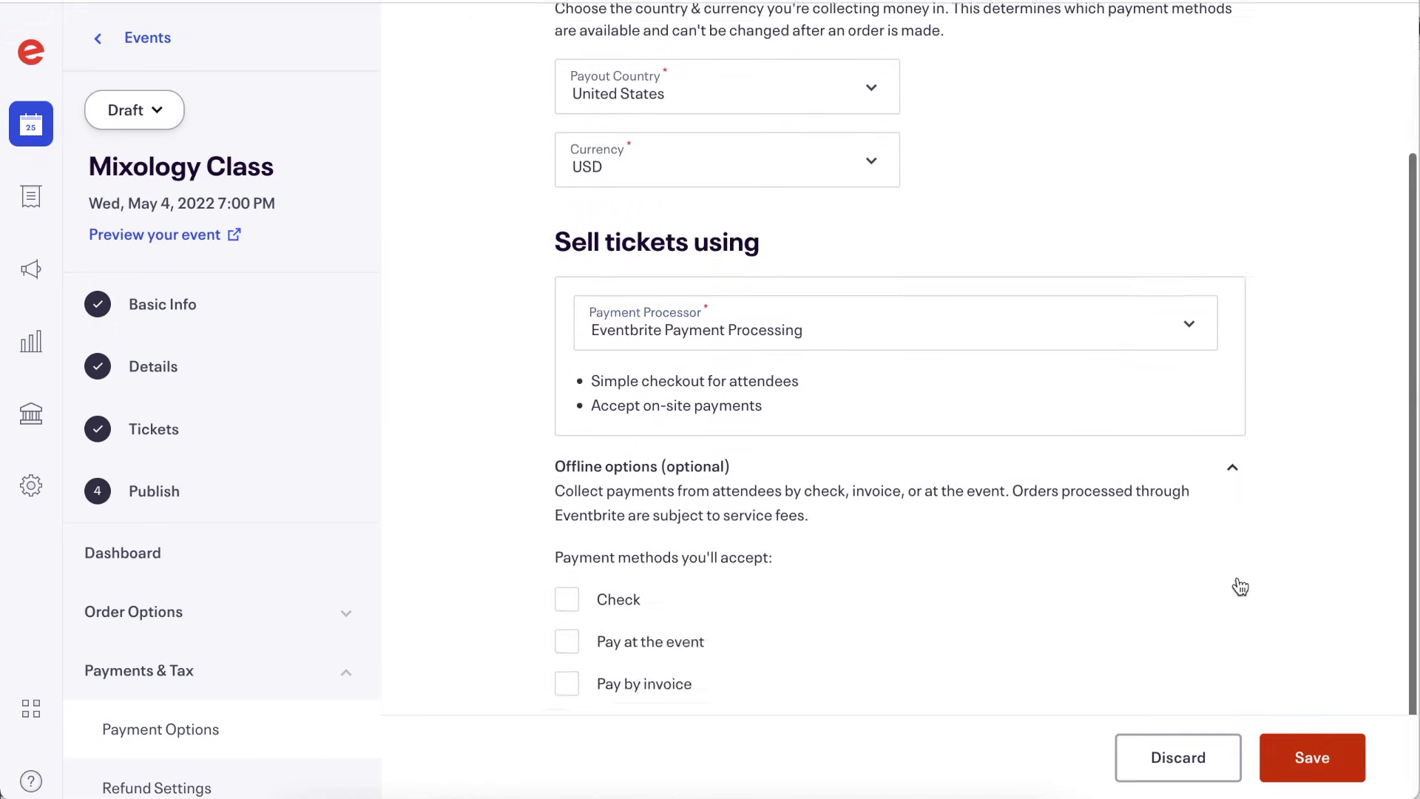
pyautogui.click(1322, 759)
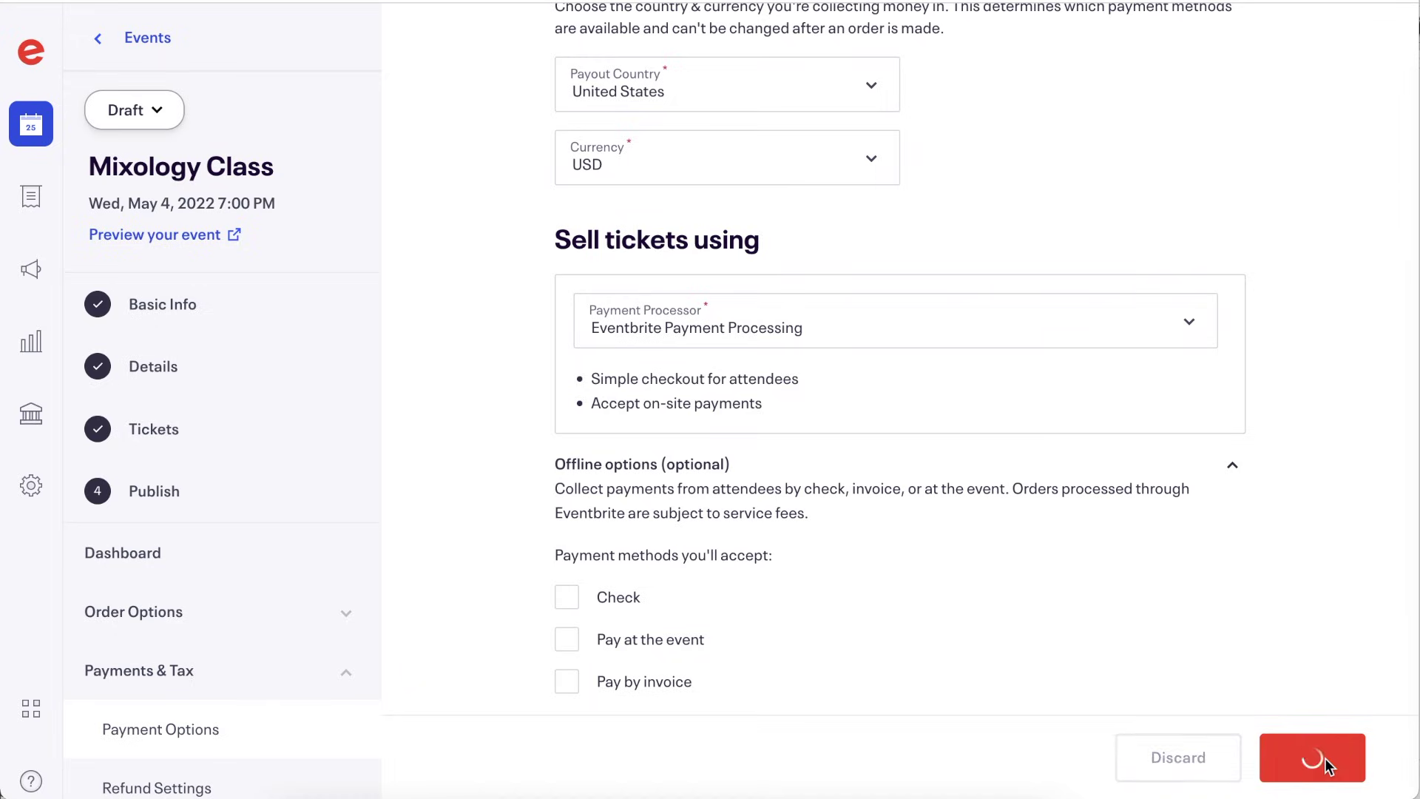
# Step: Start adding a payout bank account, then set the refund policy to No refunds
pyautogui.click(596, 712)
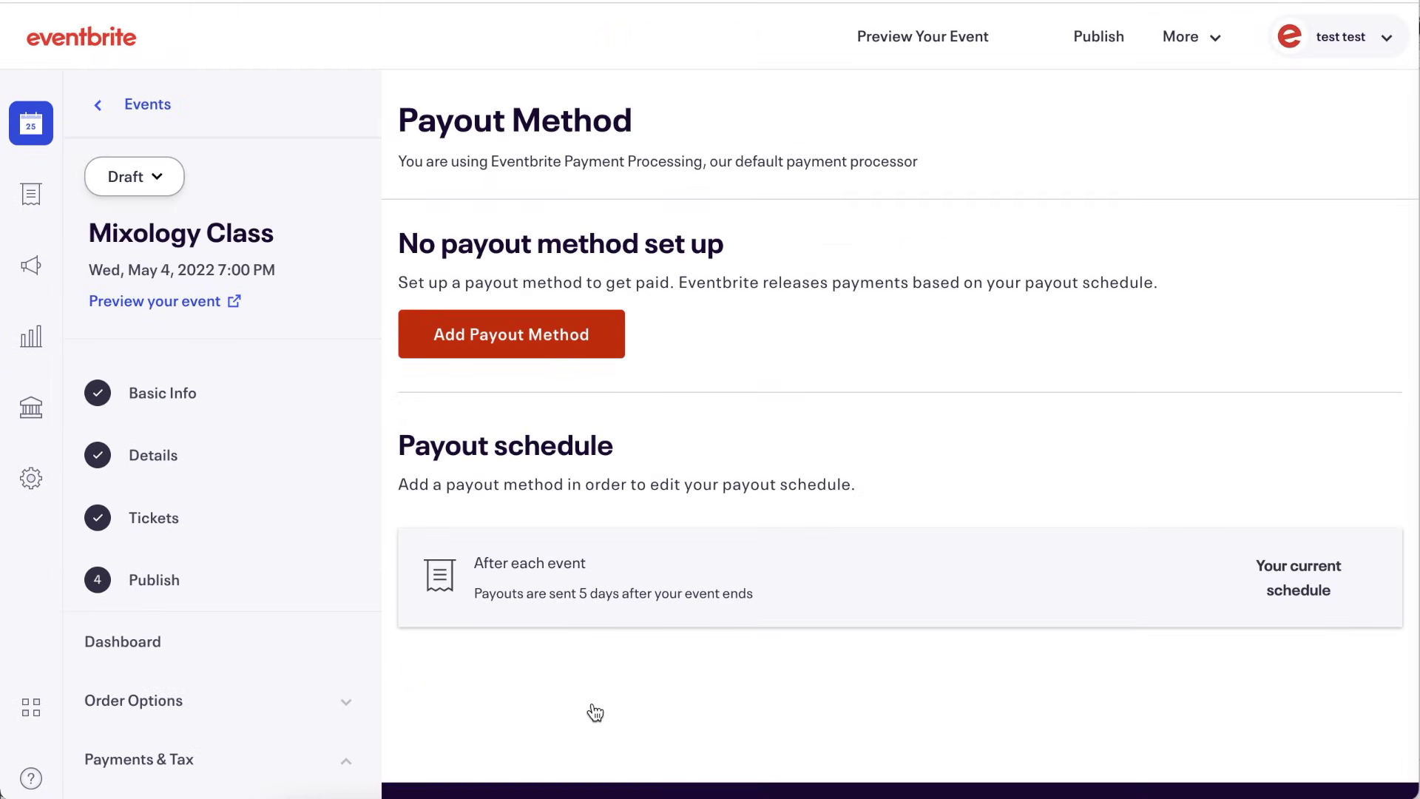
pyautogui.click(579, 337)
pyautogui.scroll(-5, 728, 316)
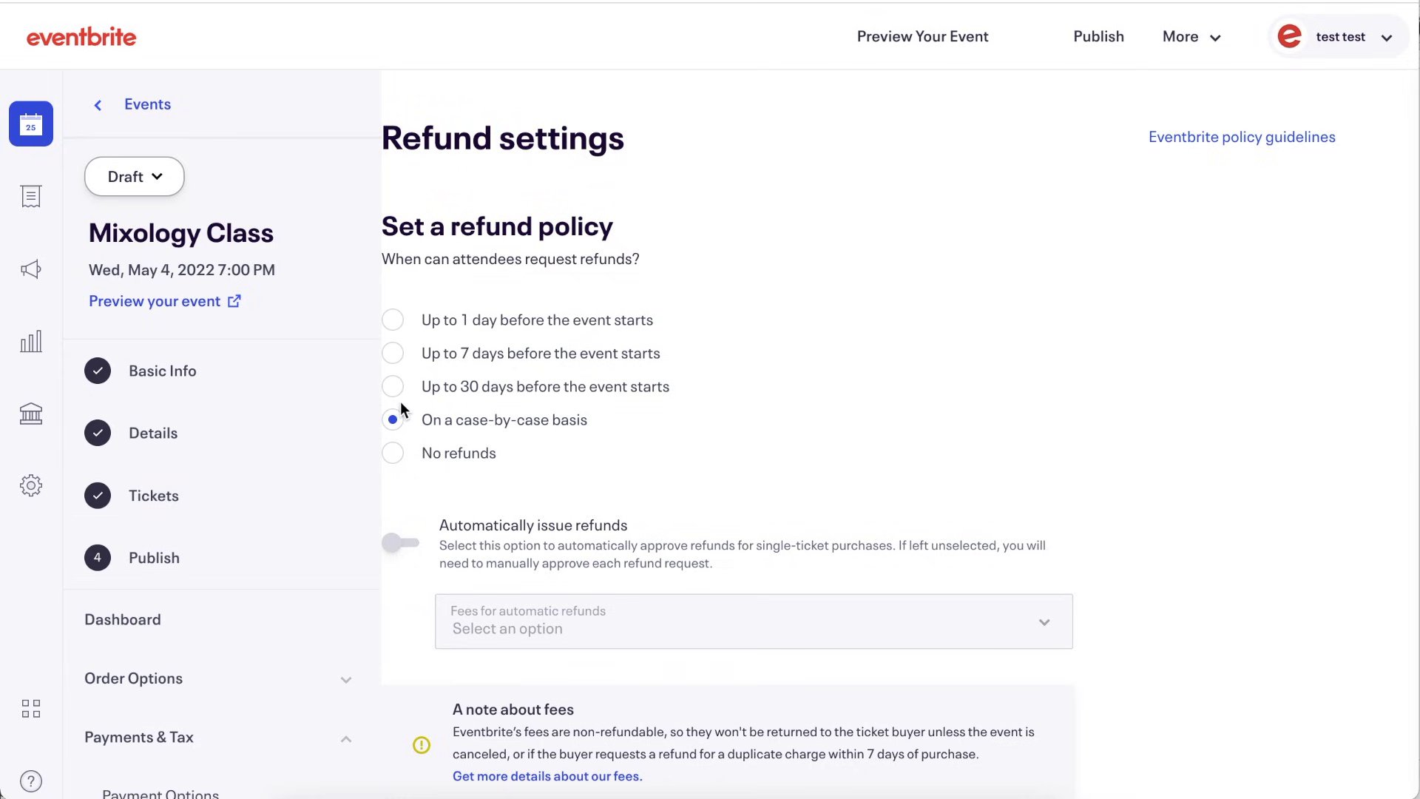
pyautogui.click(400, 467)
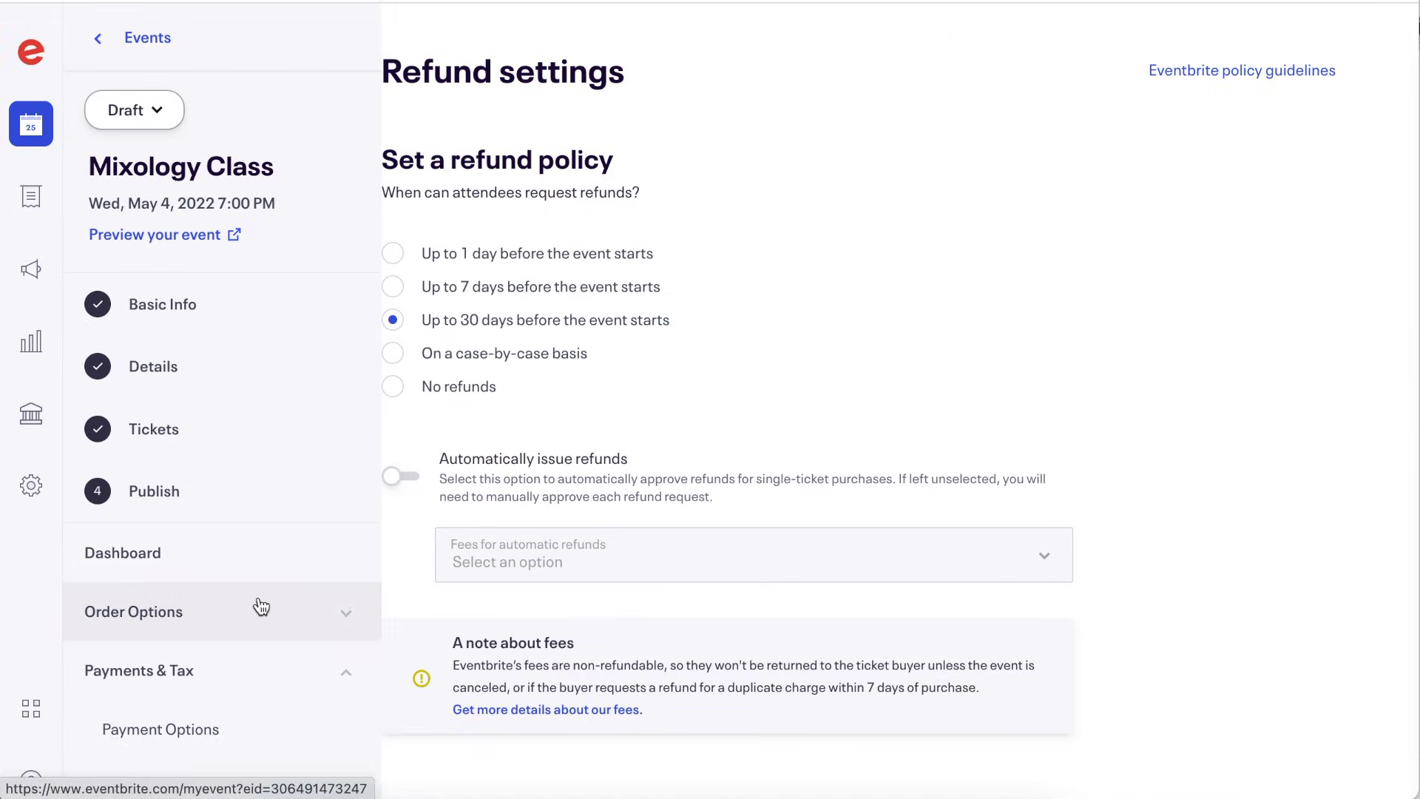
# Step: Declare the organizer a tax-exempt non-profit in Tax settings and save
pyautogui.scroll(-3, 222, 651)
pyautogui.click(222, 664)
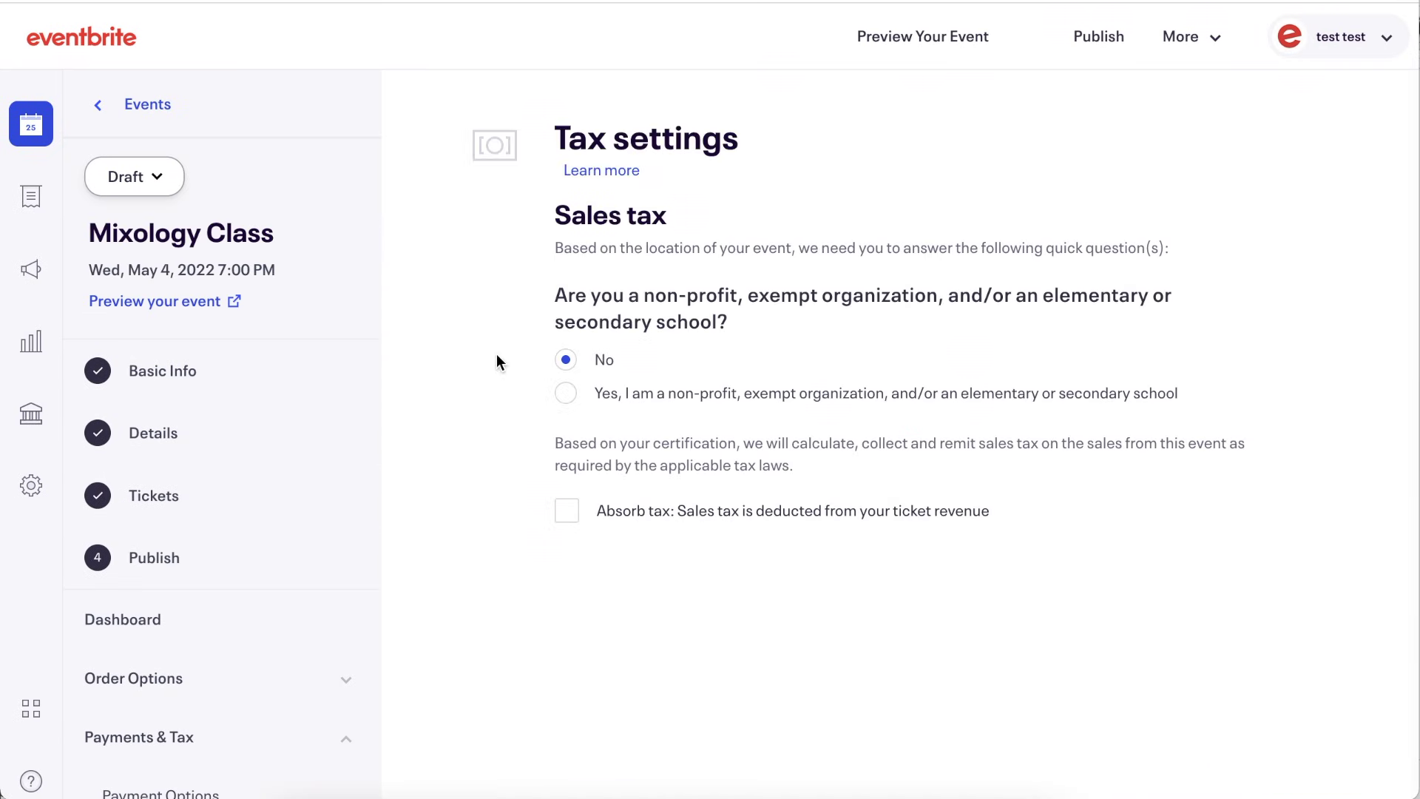
pyautogui.scroll(-2, 503, 354)
pyautogui.click(566, 327)
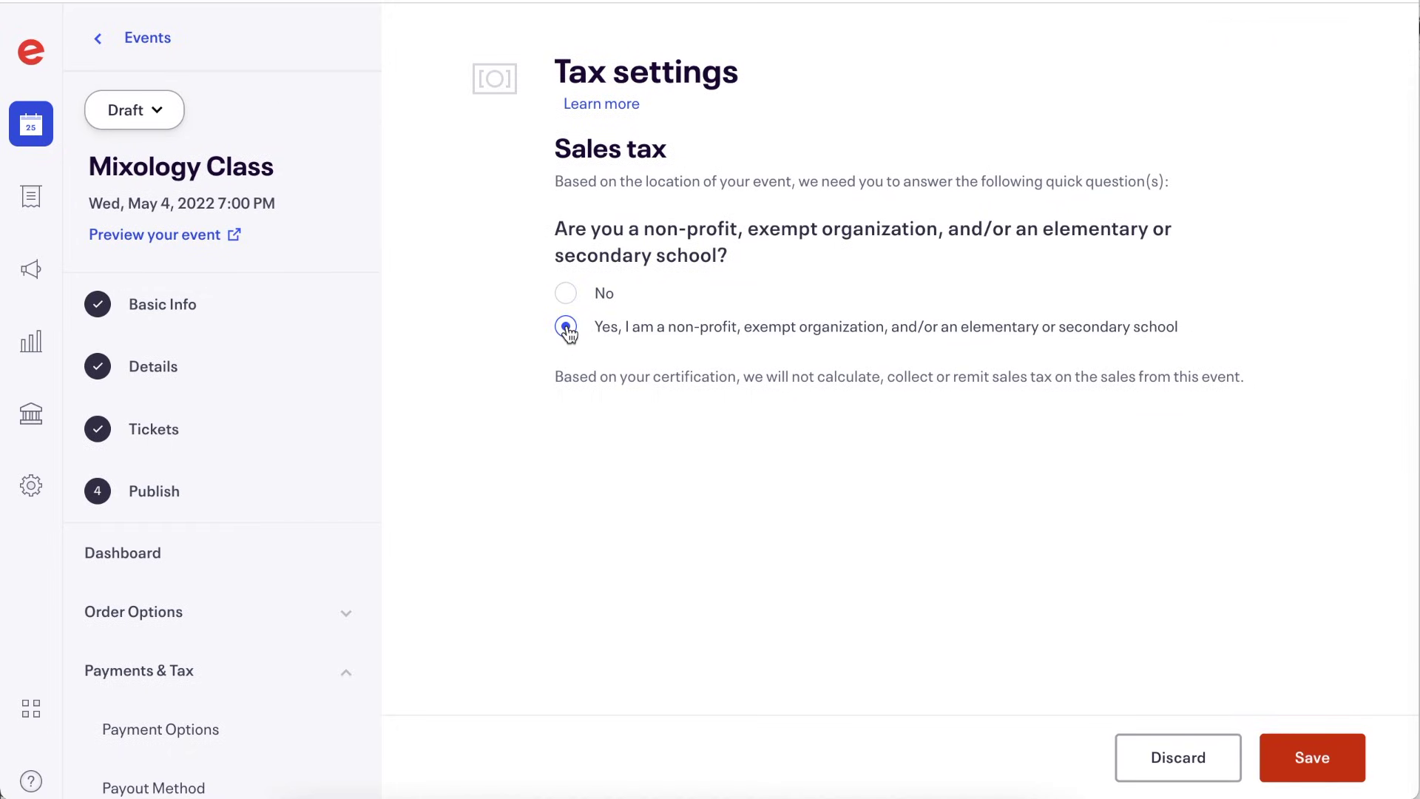
pyautogui.click(566, 294)
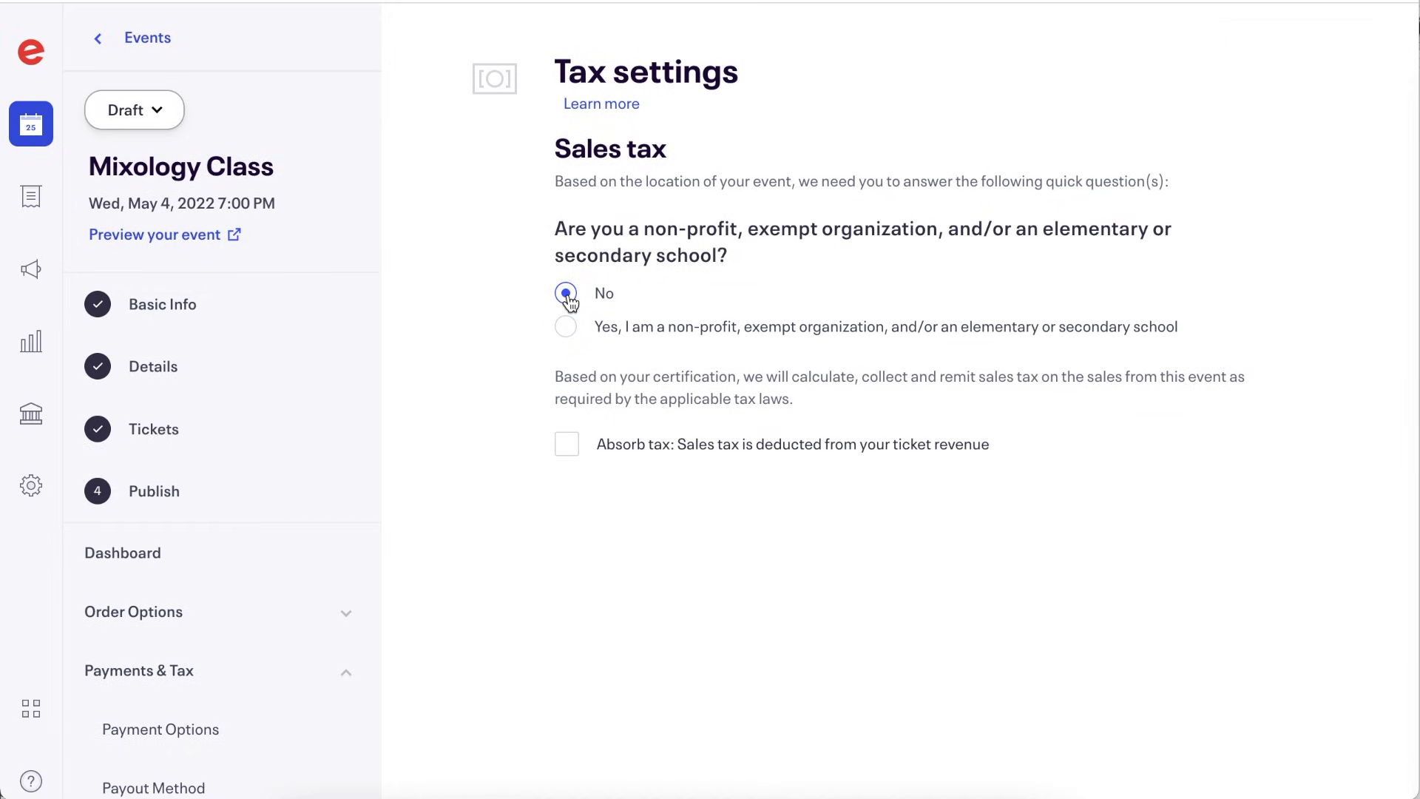
pyautogui.click(571, 453)
pyautogui.click(574, 458)
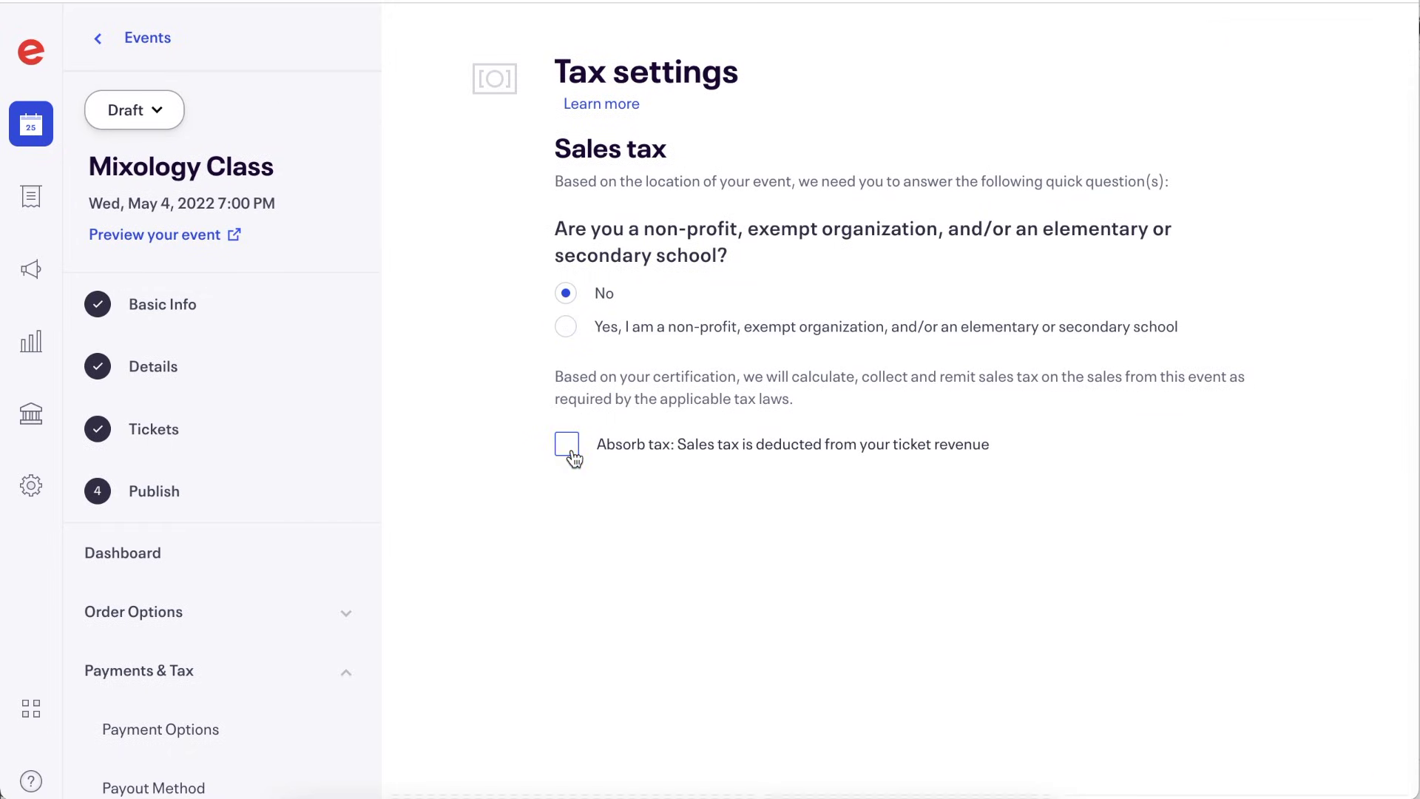
pyautogui.click(567, 327)
pyautogui.click(1339, 749)
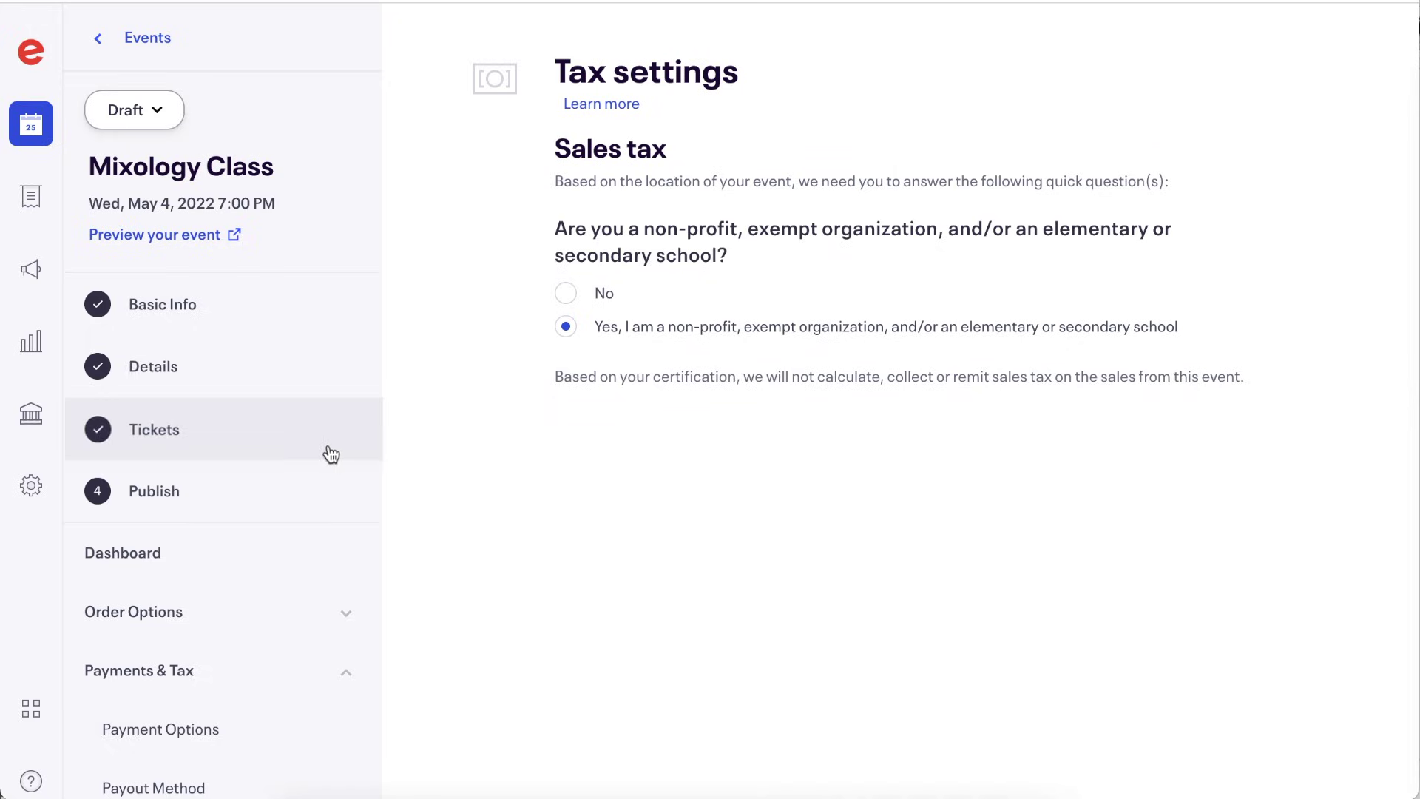
# Step: Review the General Admission ticket's fee breakdown, then open the order form's attendee information settings
pyautogui.click(330, 454)
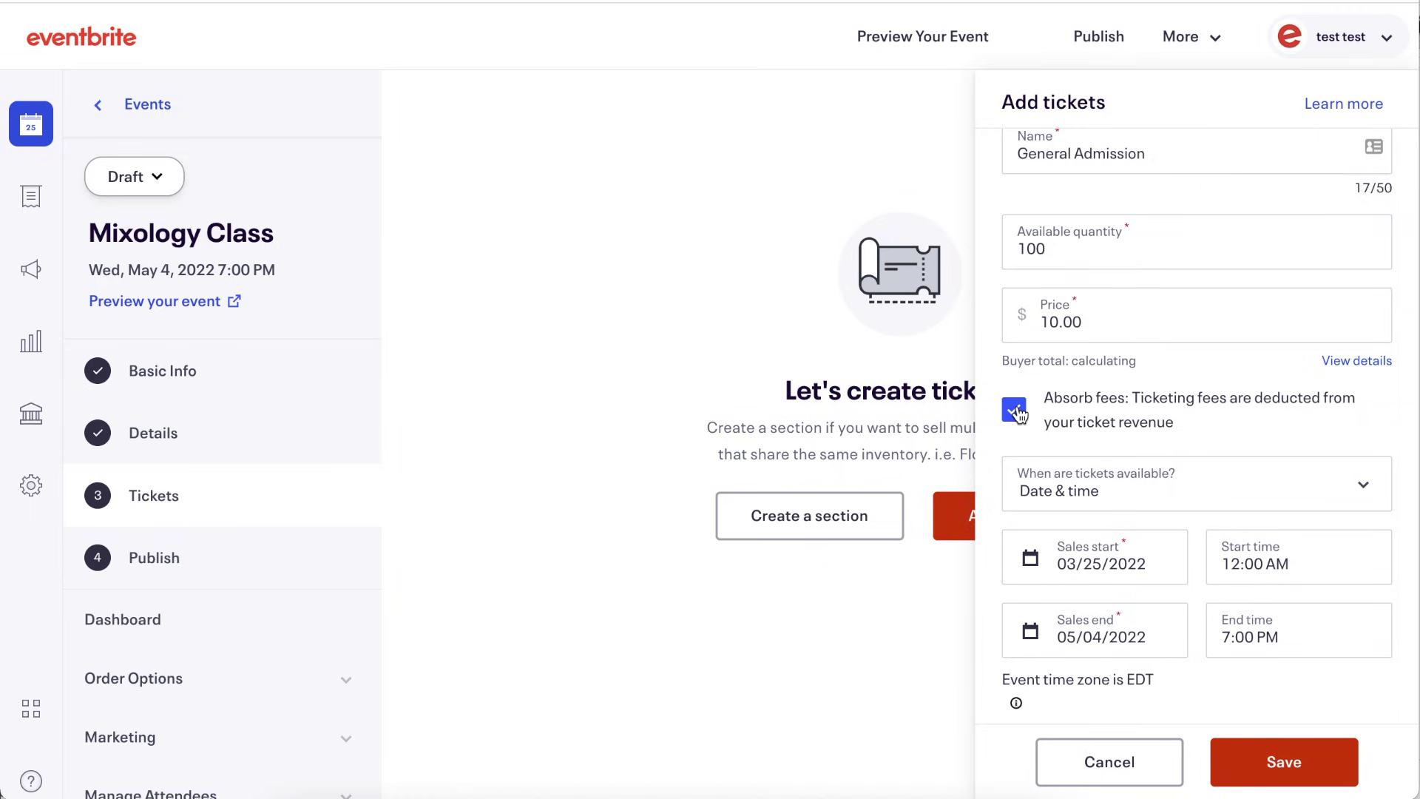
pyautogui.click(1356, 362)
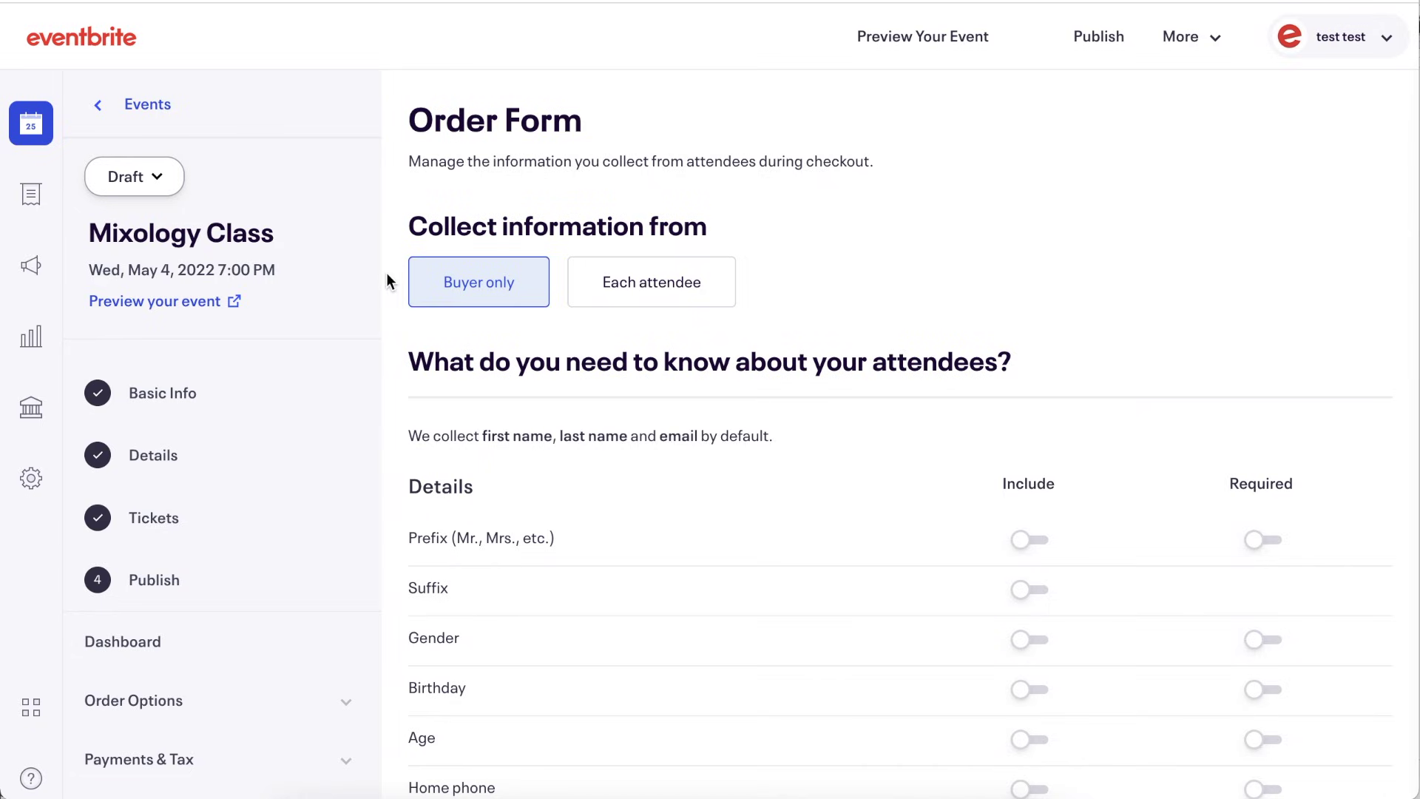
pyautogui.click(621, 292)
# Step: Collect order form information from the buyer only and include the Age field
pyautogui.click(498, 279)
pyautogui.scroll(-3, 507, 308)
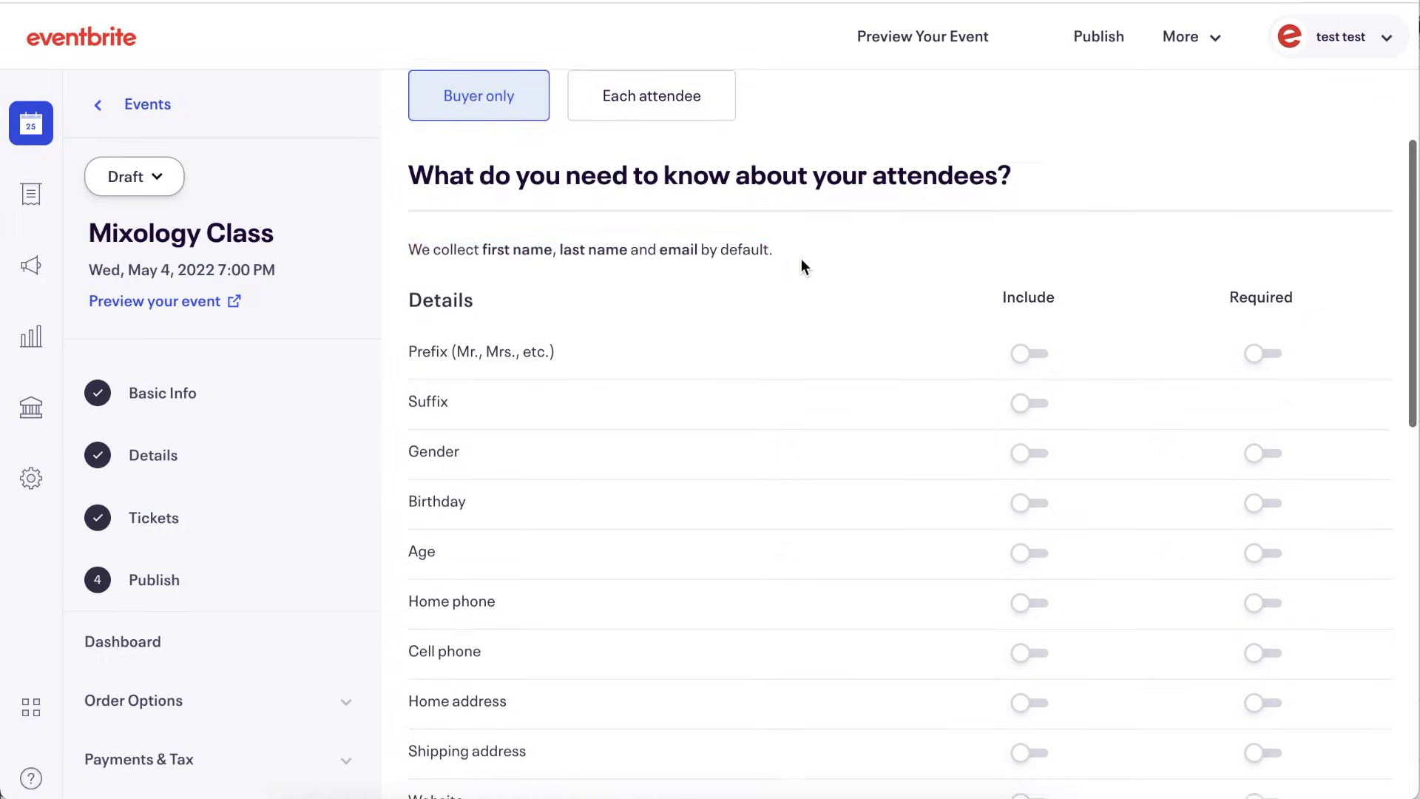
pyautogui.scroll(-3, 805, 267)
pyautogui.click(1029, 330)
pyautogui.scroll(-9, 761, 308)
# Step: Add a Short text question 'enter question' for General Admission and General Admission Level 2, shown on confirmation
pyautogui.click(513, 219)
pyautogui.write('enter que')
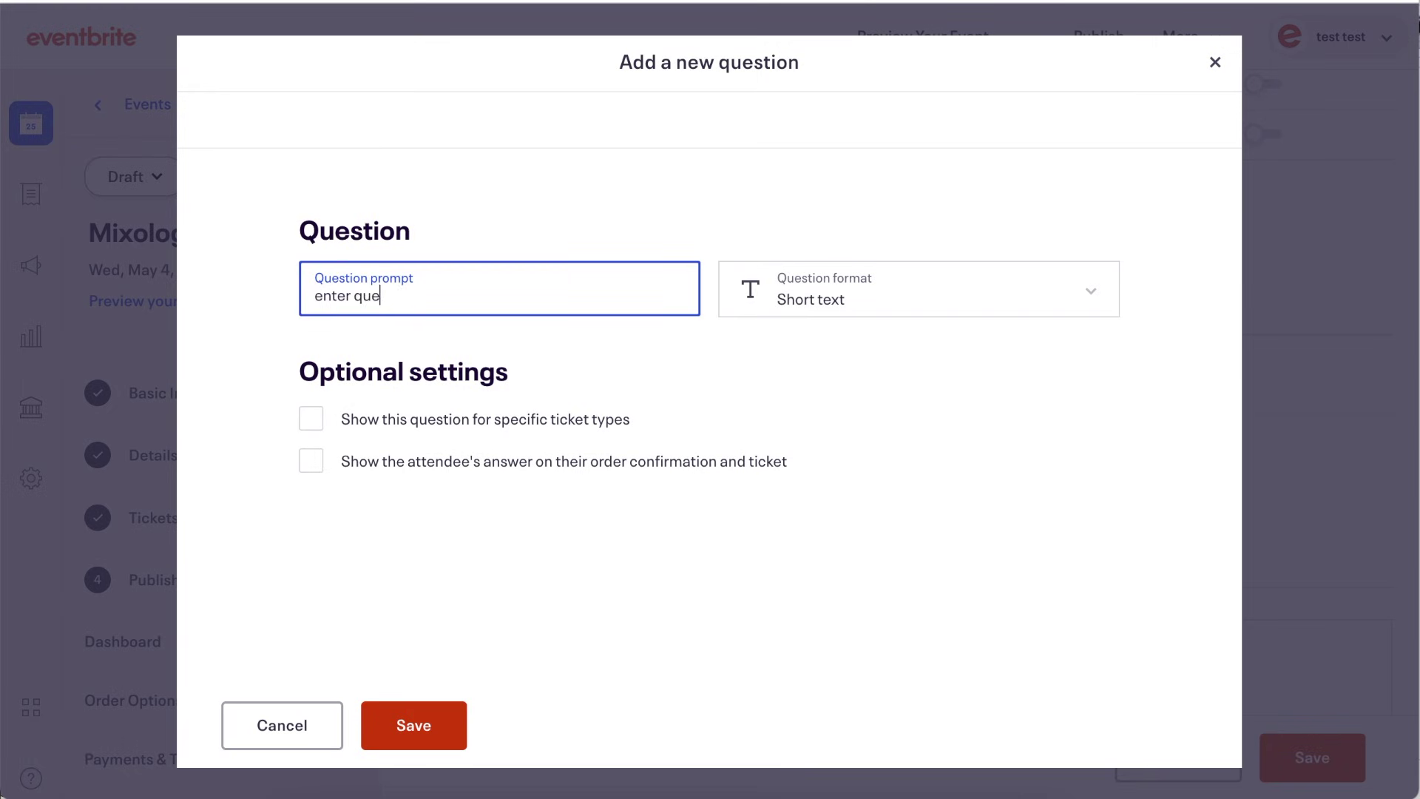
pyautogui.write('stion')
pyautogui.click(917, 290)
pyautogui.click(858, 355)
pyautogui.click(414, 419)
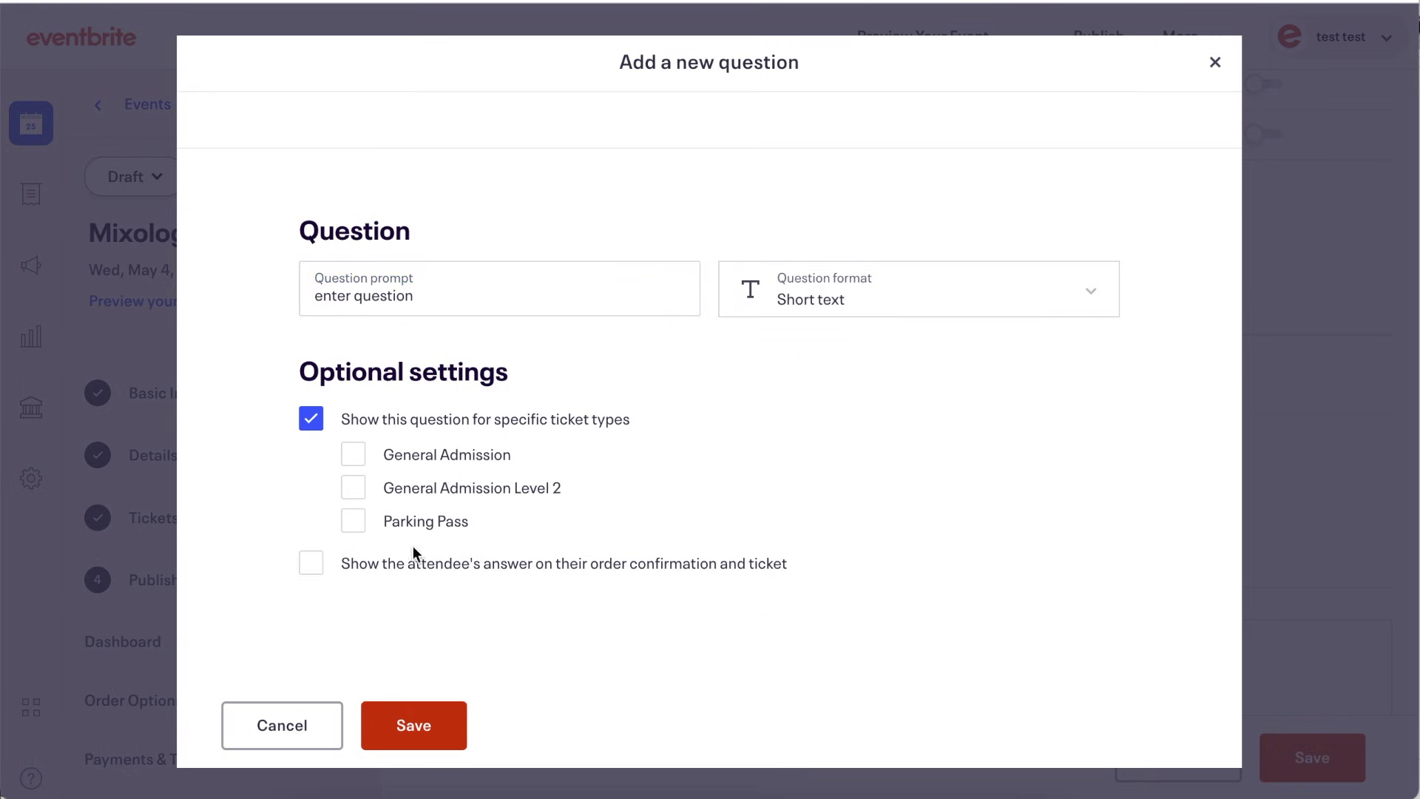
pyautogui.click(311, 563)
pyautogui.click(353, 454)
pyautogui.click(353, 488)
pyautogui.click(414, 725)
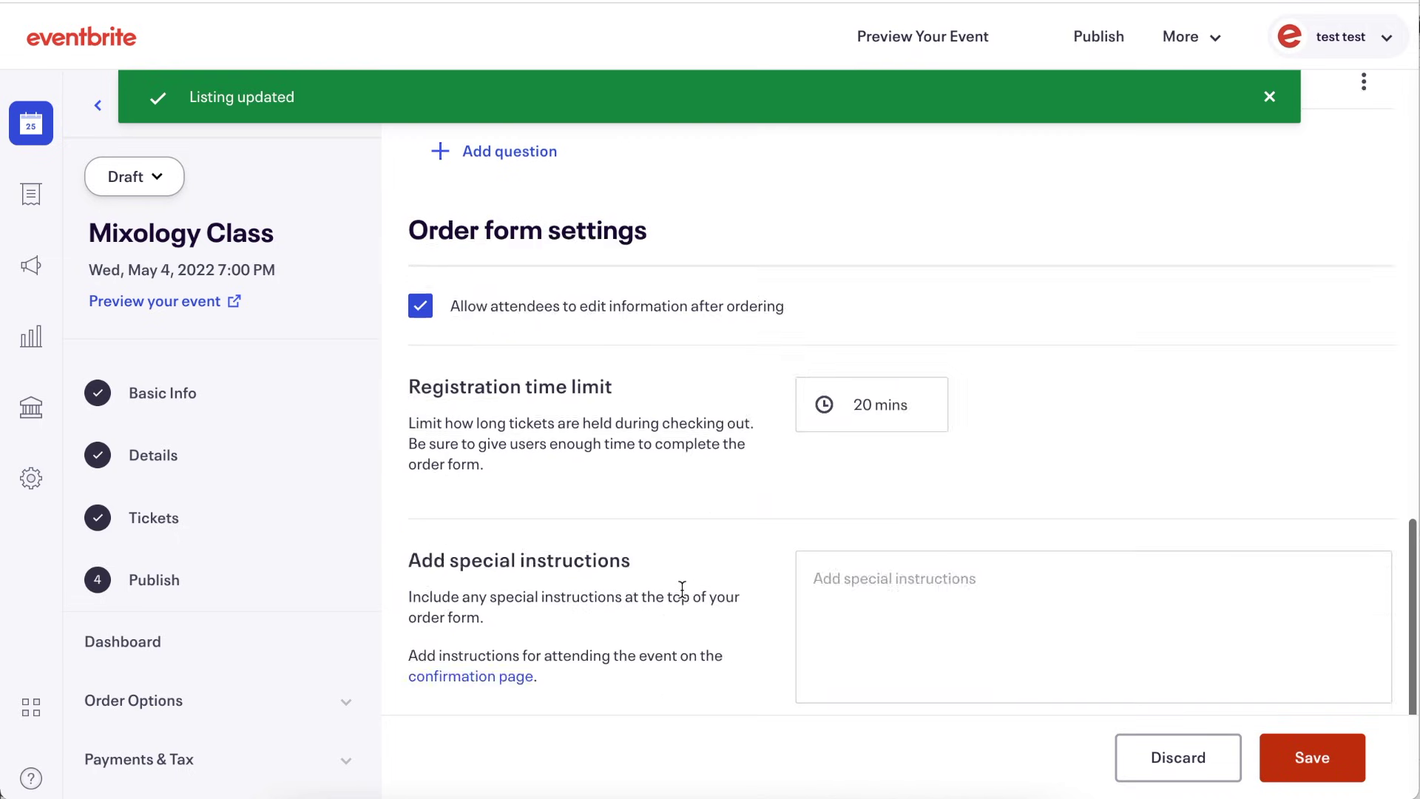
# Step: Replace the order confirmation email message with 'add additional info in email'
pyautogui.scroll(-4, 681, 589)
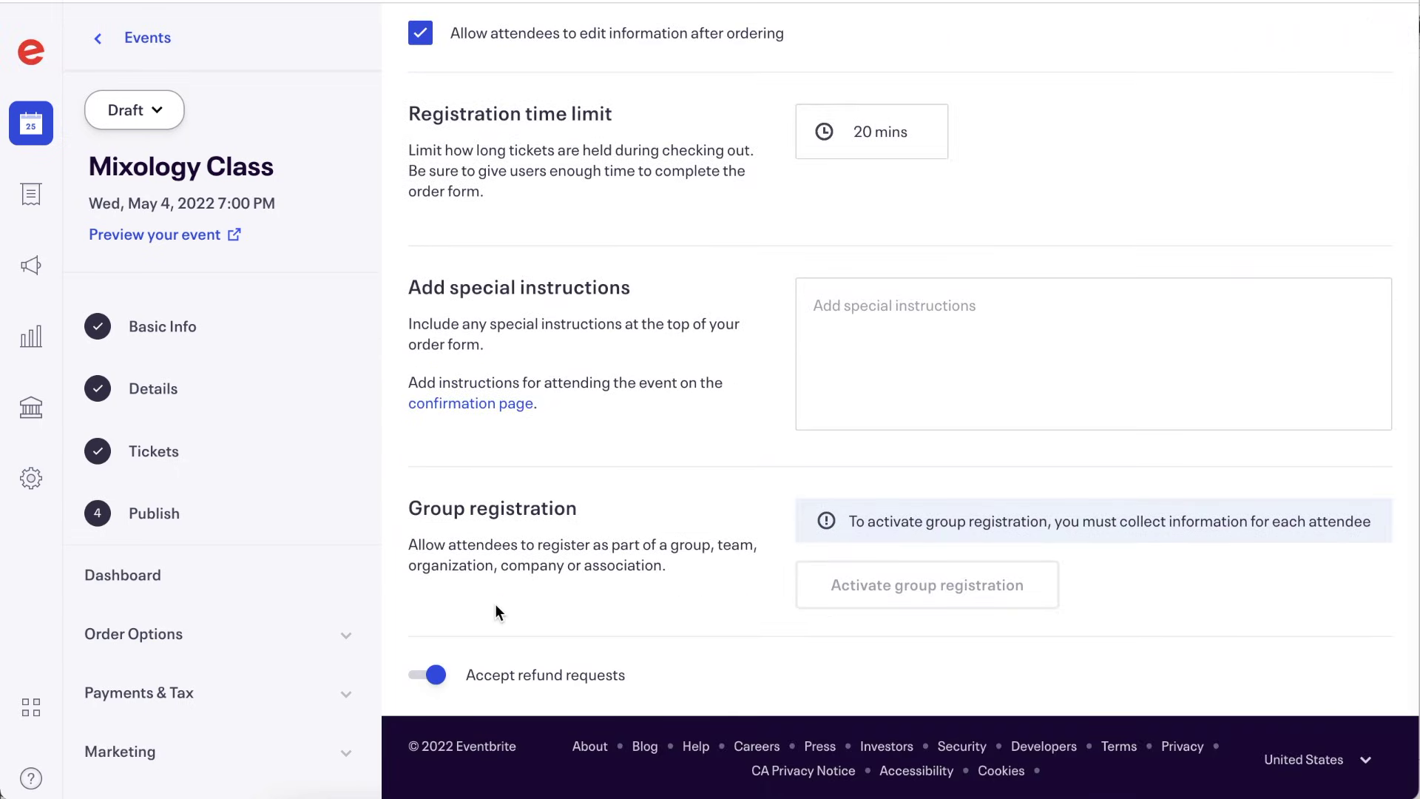
pyautogui.click(304, 634)
pyautogui.click(260, 669)
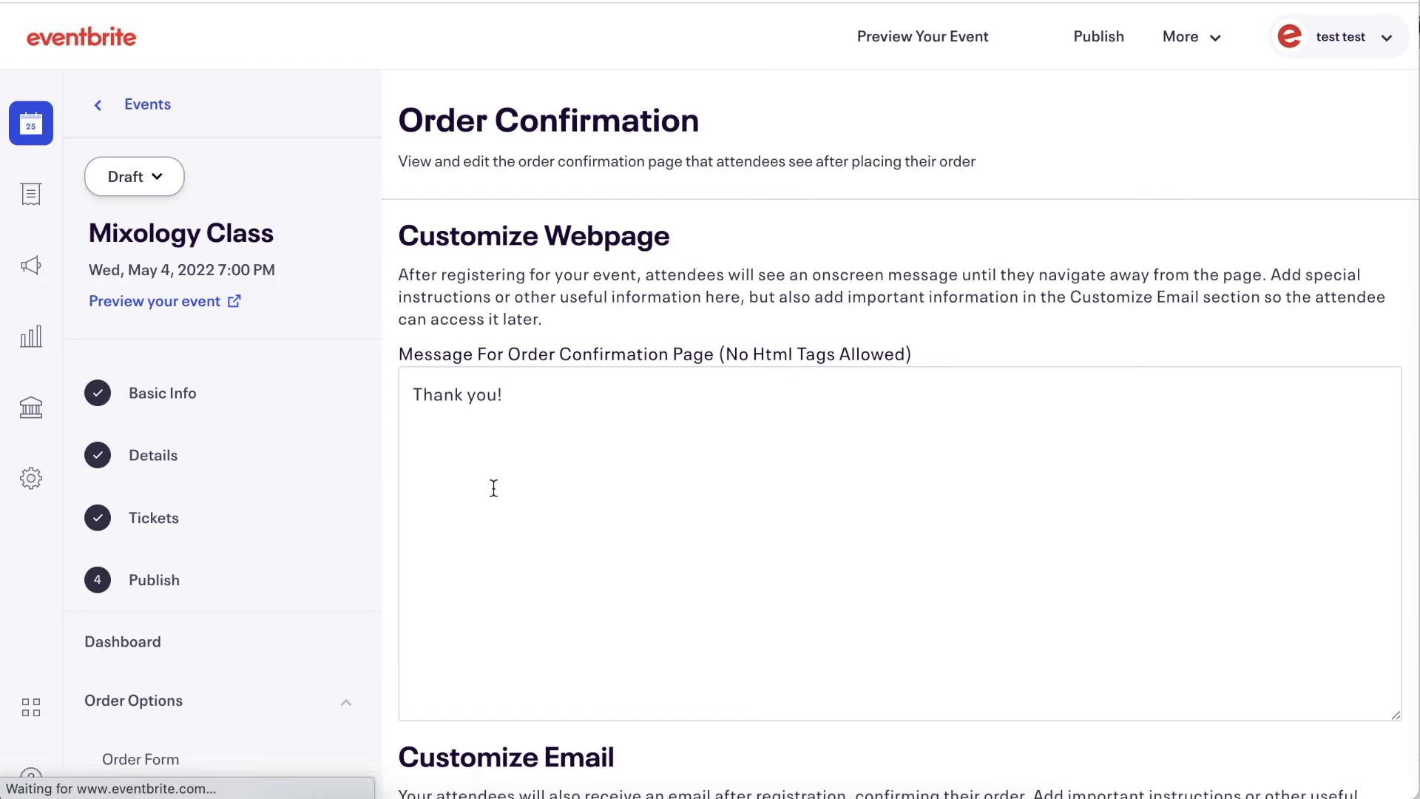
pyautogui.scroll(-8, 495, 488)
pyautogui.moveTo(610, 392); pyautogui.dragTo(411, 392)
pyautogui.write('add additional info ')
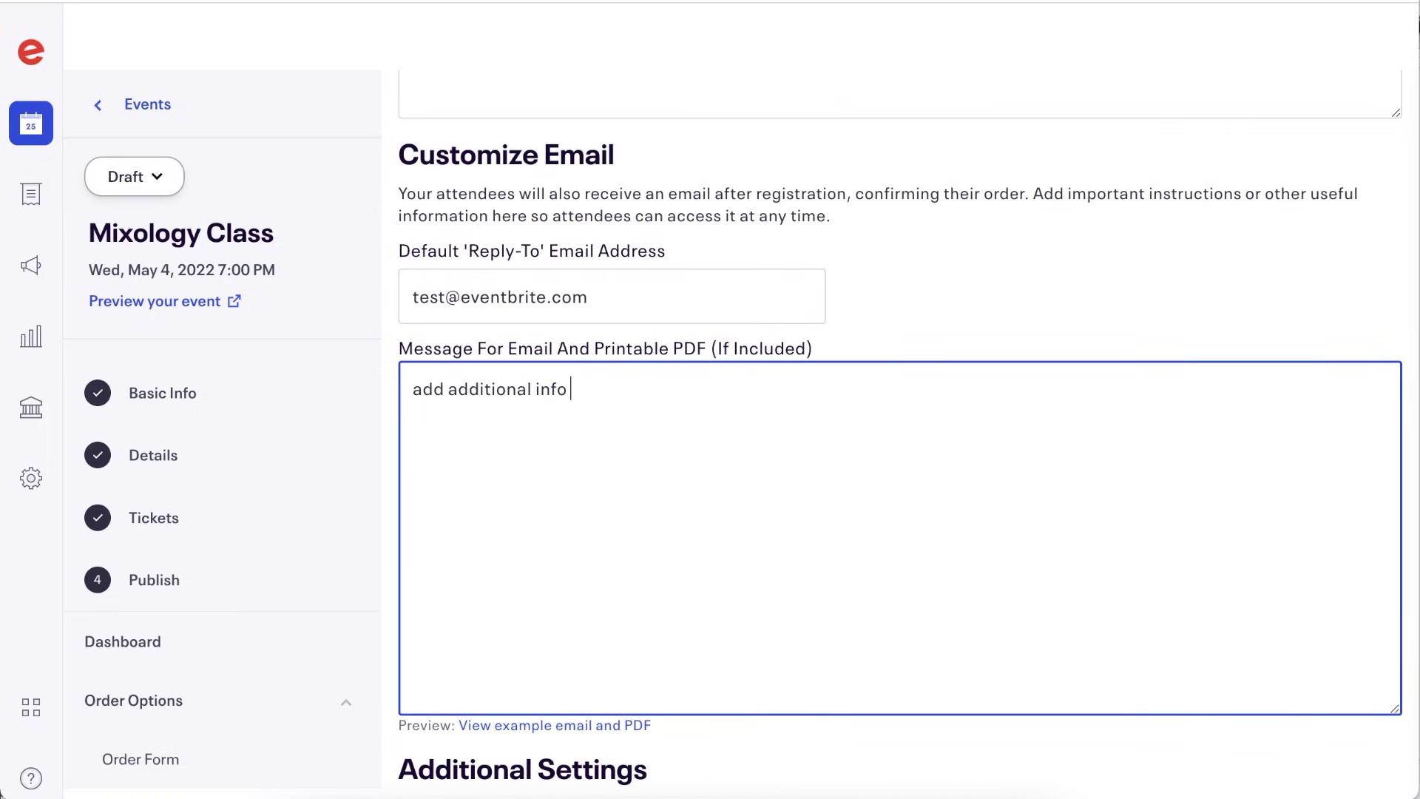
pyautogui.write('in email')
pyautogui.scroll(-5, 659, 481)
# Step: Set PDF options per ticket type with a General Admission message 'specifics', and save
pyautogui.click(666, 452)
pyautogui.click(592, 482)
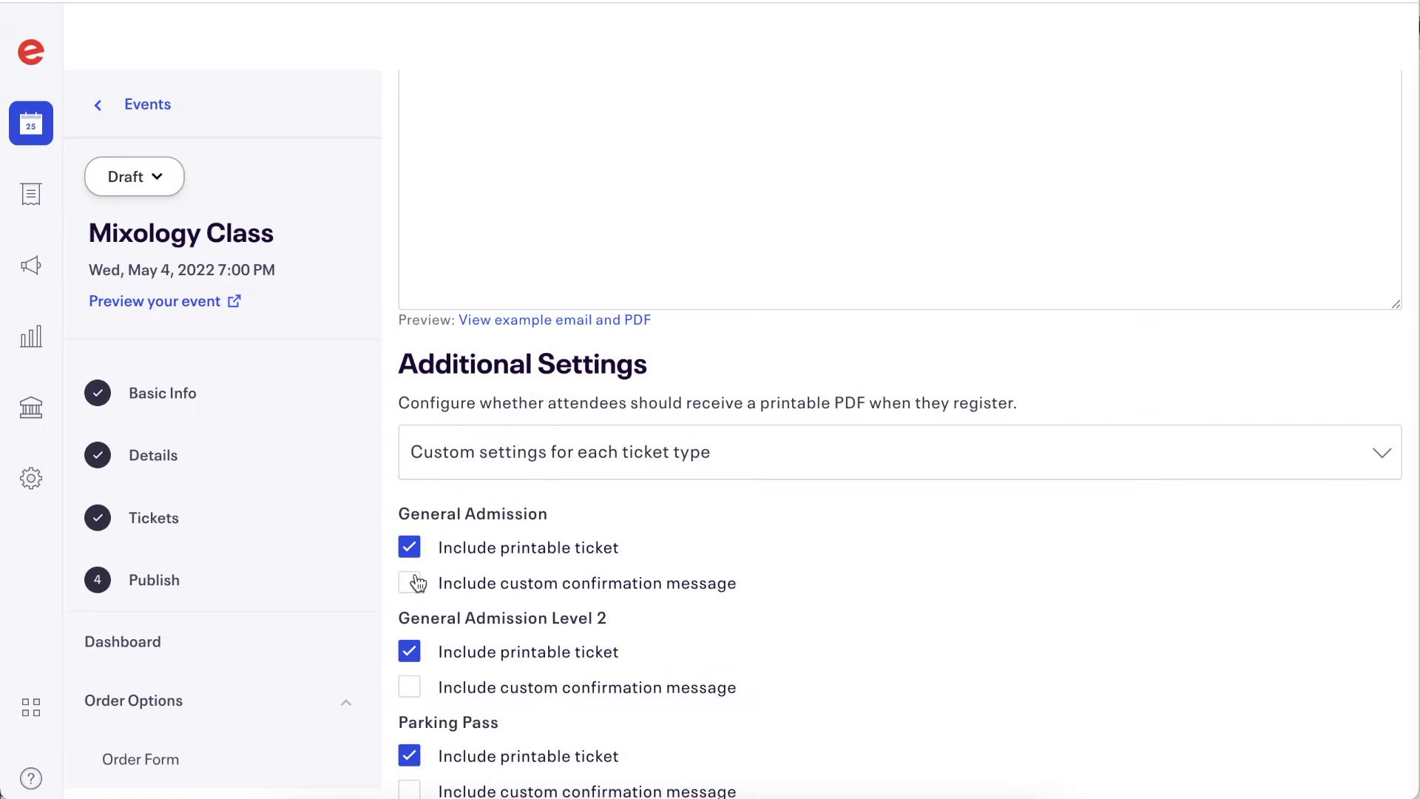
pyautogui.click(409, 583)
pyautogui.click(437, 494)
pyautogui.write('specifics')
pyautogui.scroll(-5, 491, 621)
pyautogui.click(491, 622)
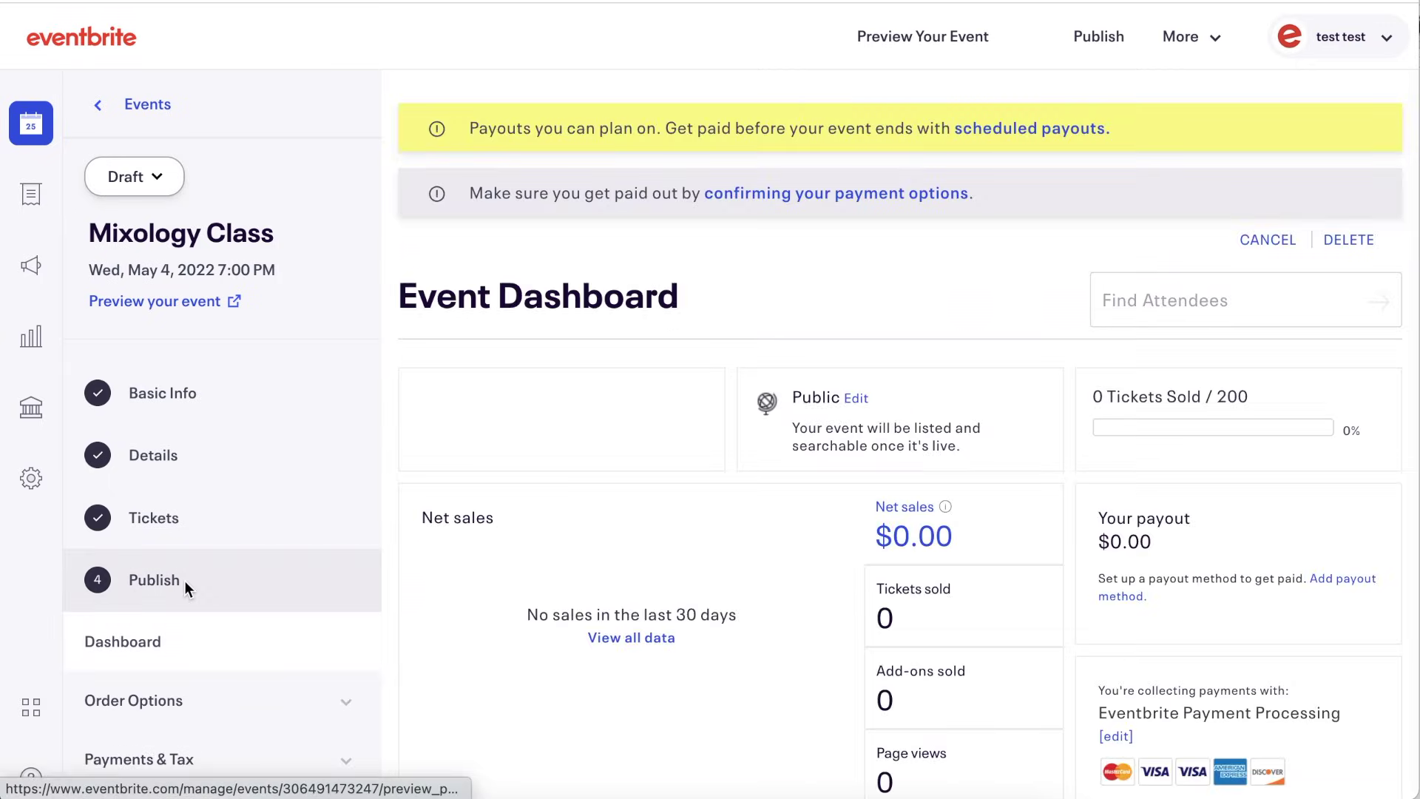
# Step: Go to the Publish step and preview the public Mixology Class listing
pyautogui.click(184, 580)
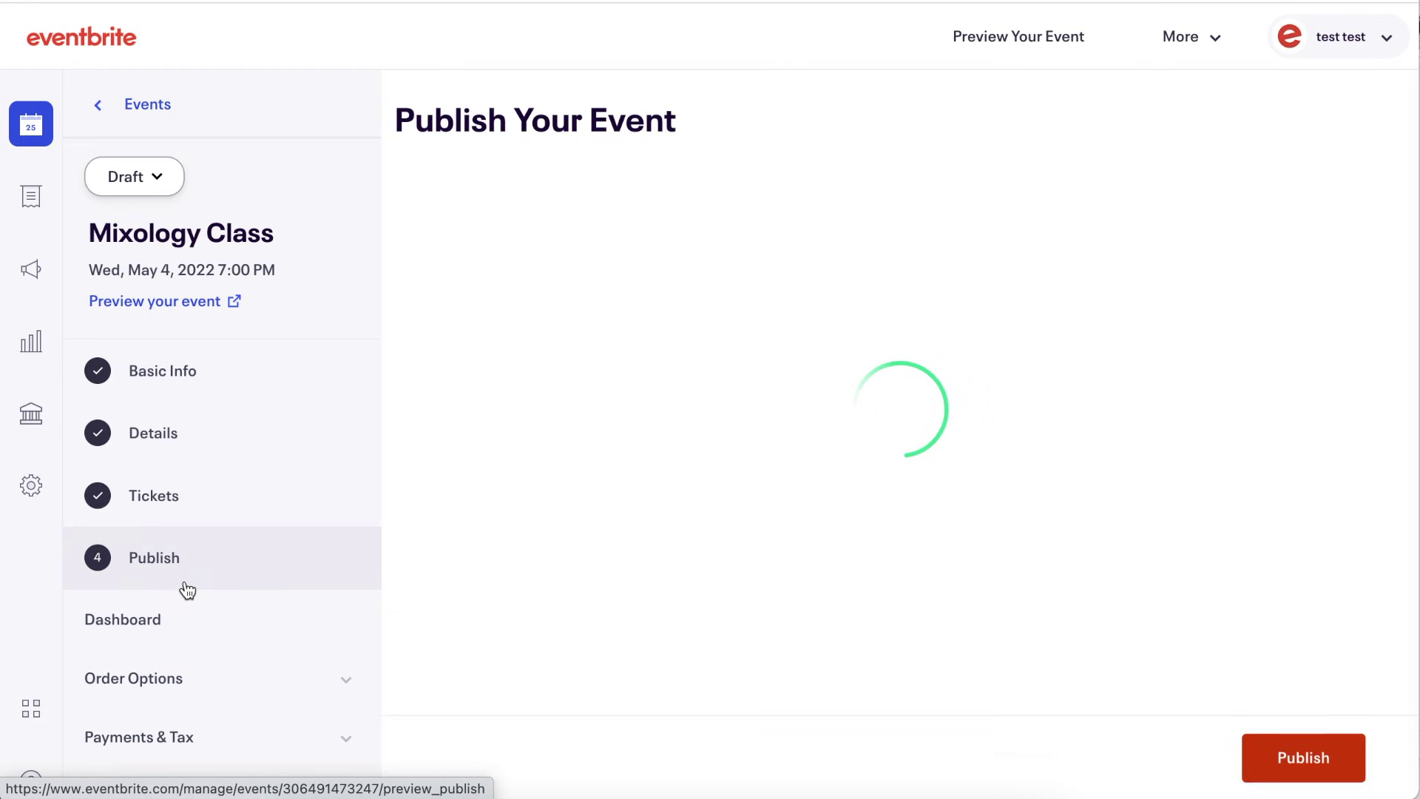
pyautogui.scroll(-3, 666, 444)
pyautogui.click(1107, 238)
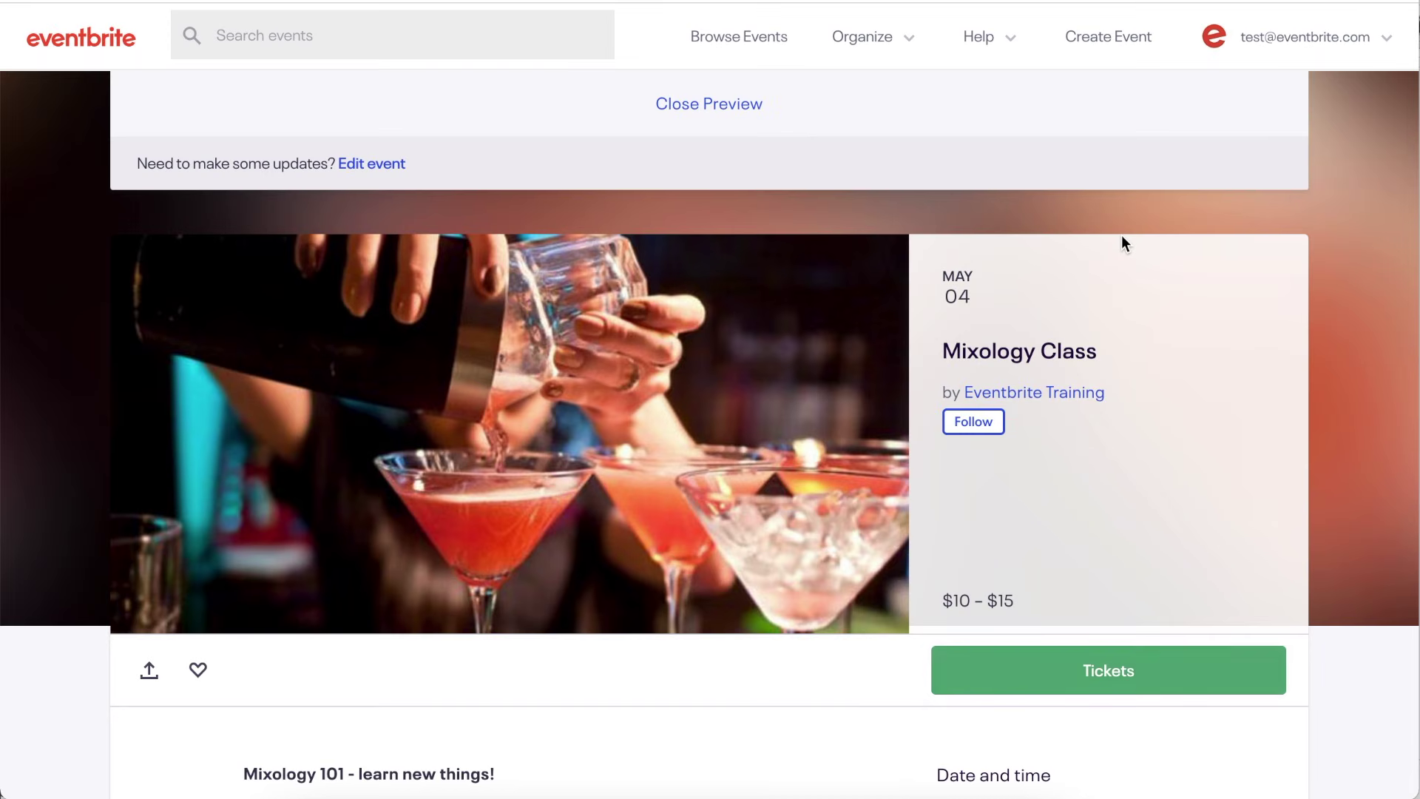
pyautogui.scroll(-8, 903, 442)
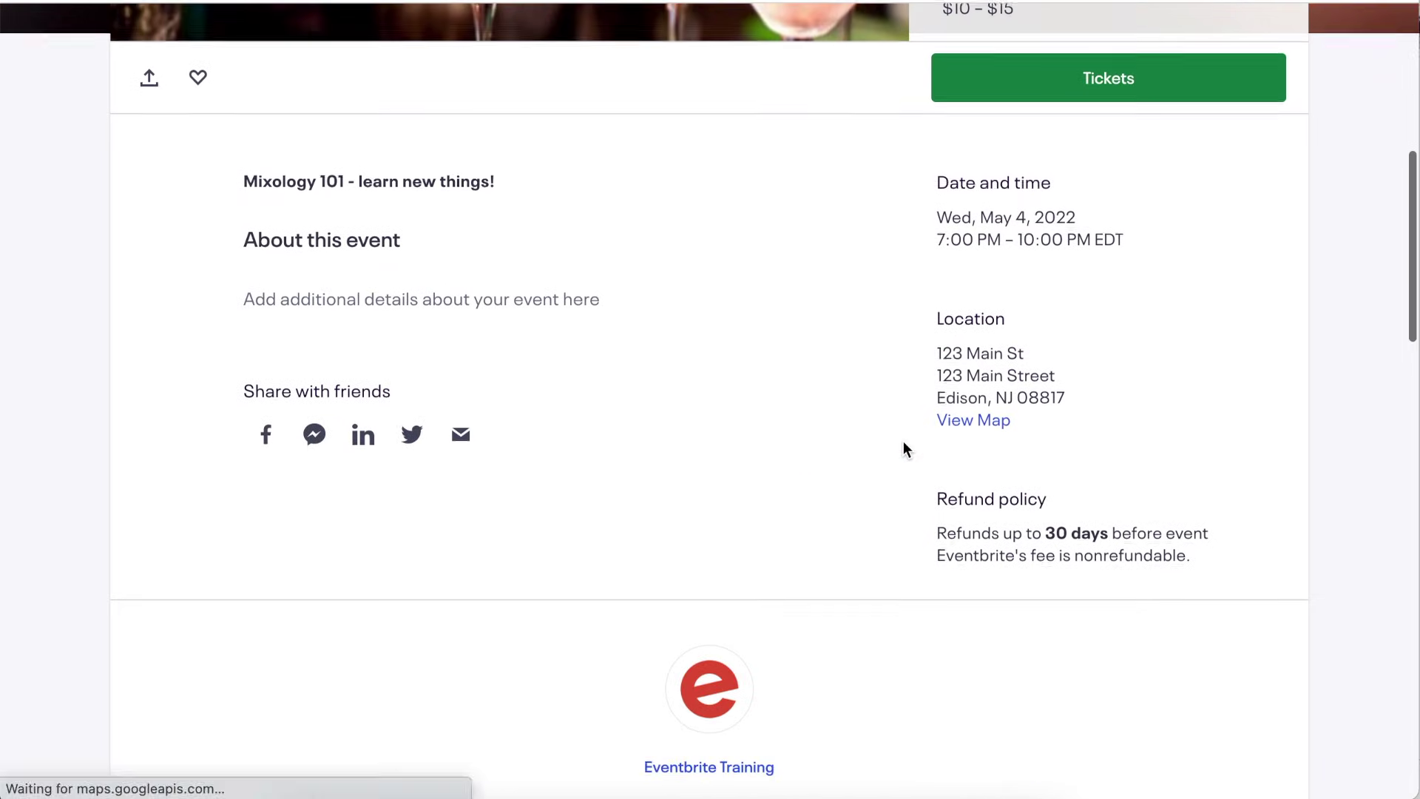
pyautogui.scroll(8, 903, 441)
pyautogui.click(711, 105)
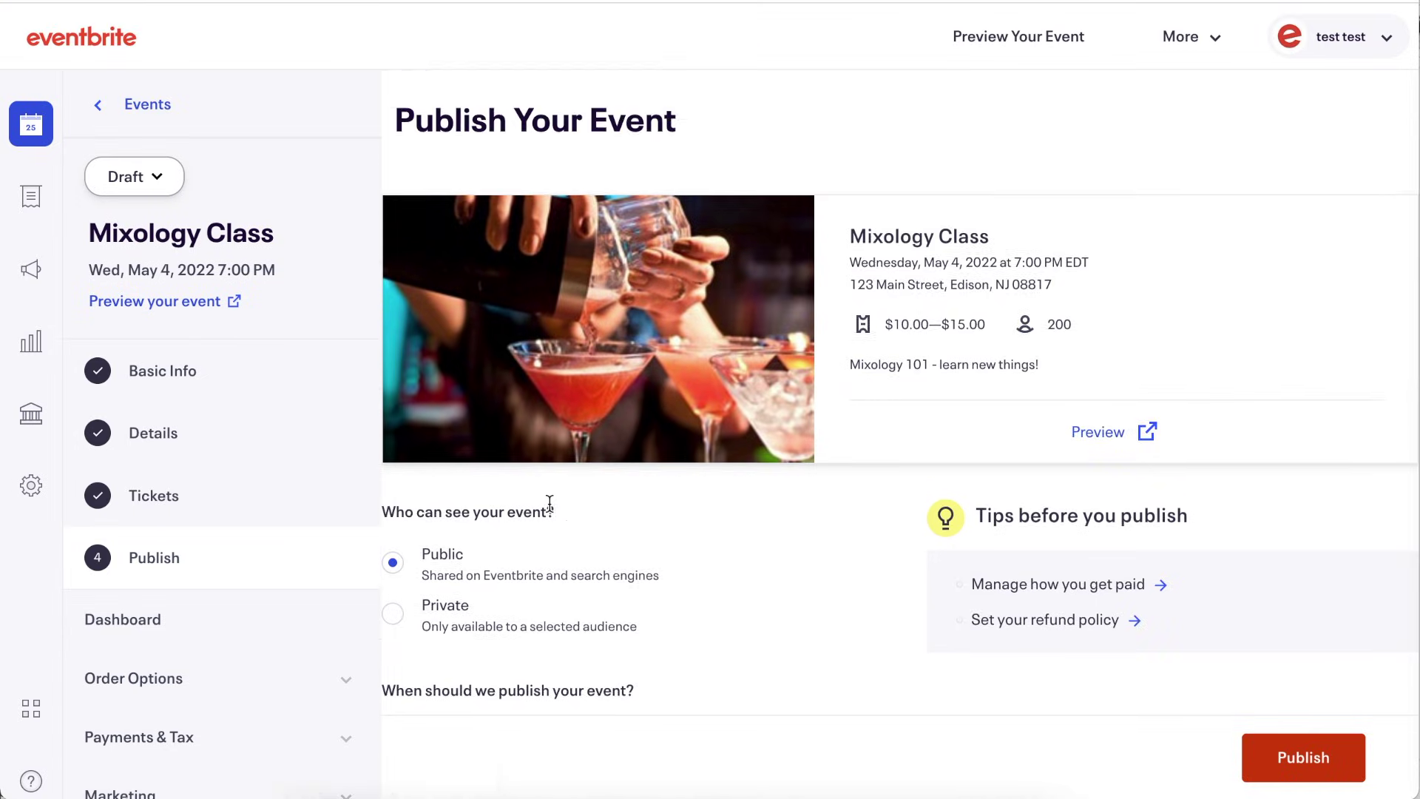
pyautogui.scroll(-2, 550, 503)
pyautogui.click(404, 490)
pyautogui.scroll(-2, 404, 491)
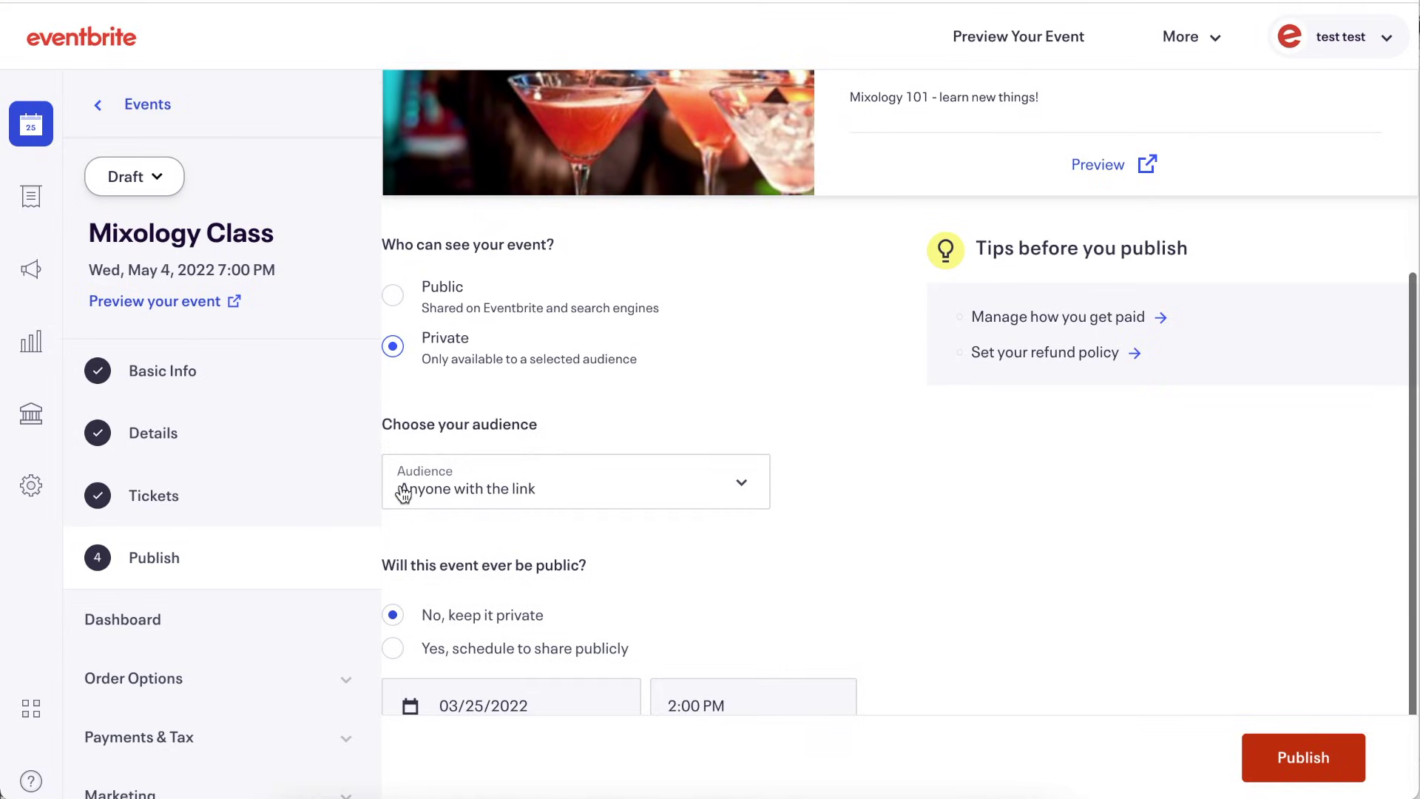
pyautogui.click(404, 492)
pyautogui.click(387, 580)
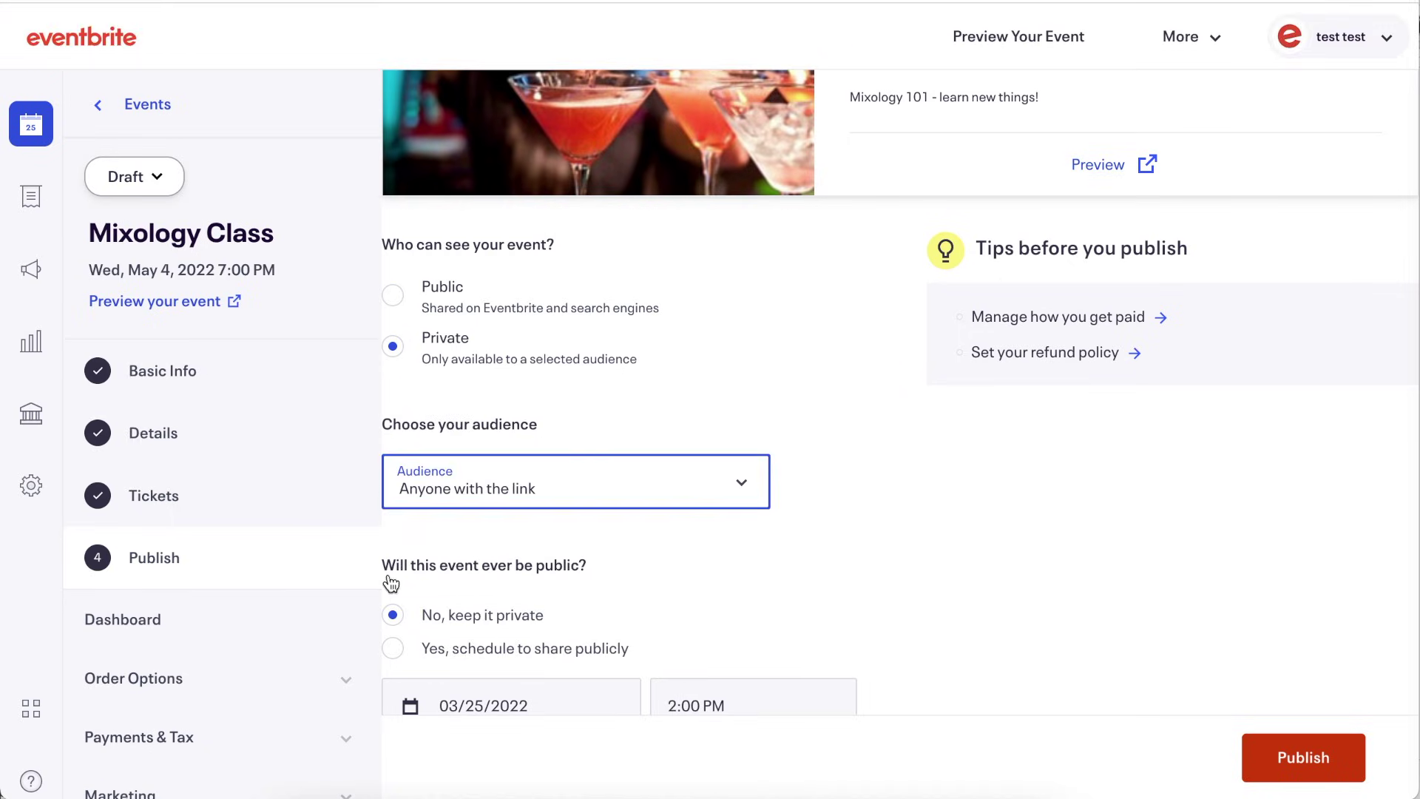
pyautogui.scroll(-1, 386, 584)
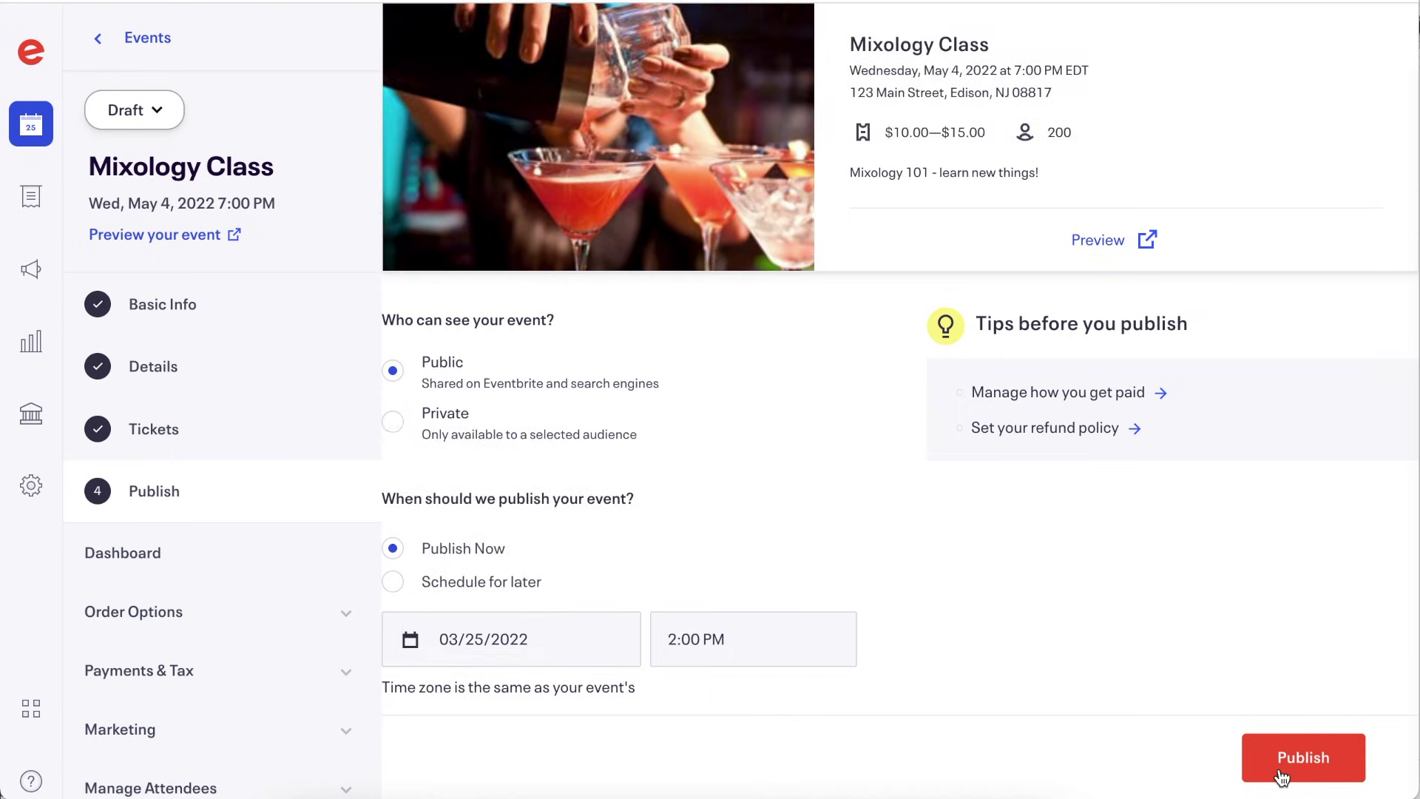